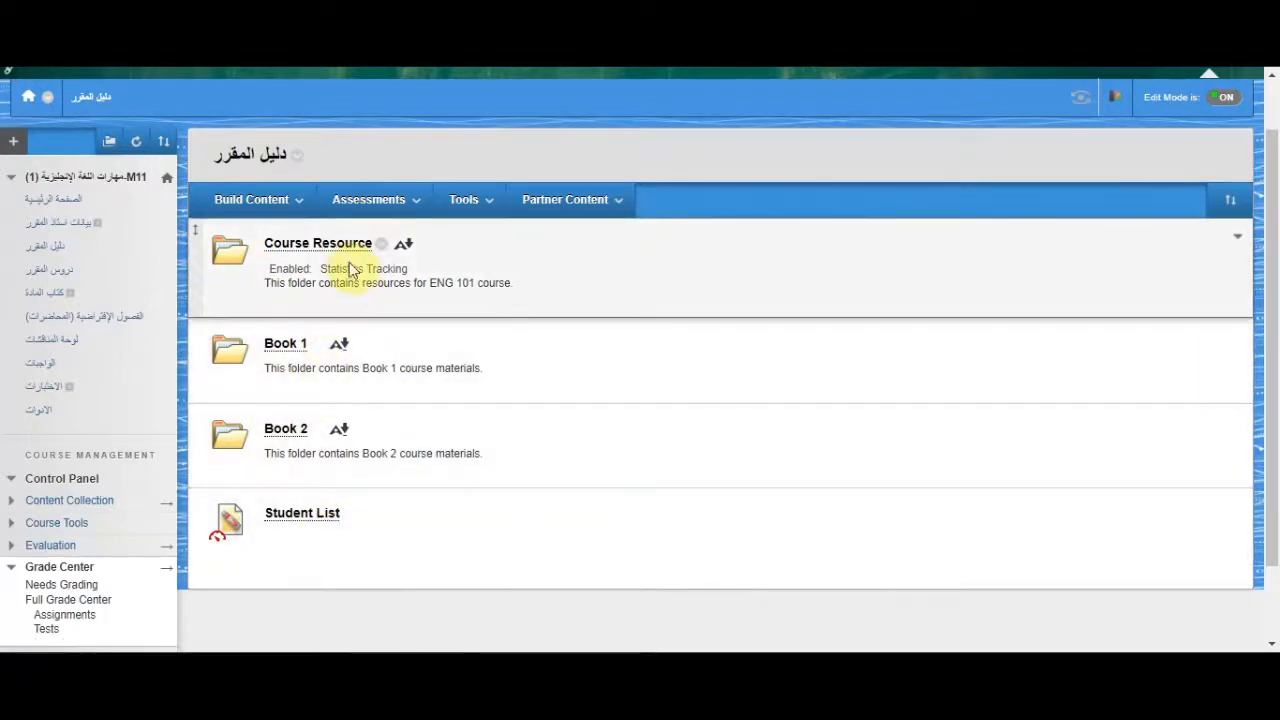
# Step: Create a Mobile Compatible Test in the content area and title it "Demo test 1"
pyautogui.click(370, 203)
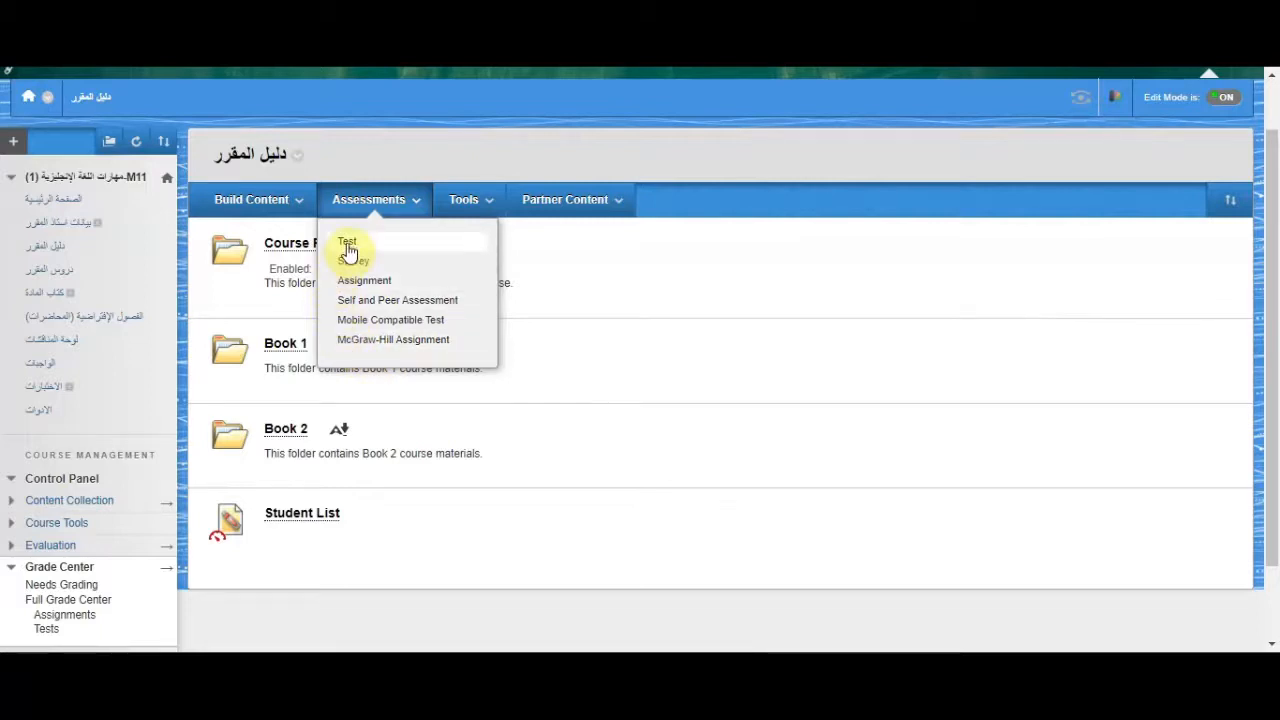
pyautogui.click(378, 320)
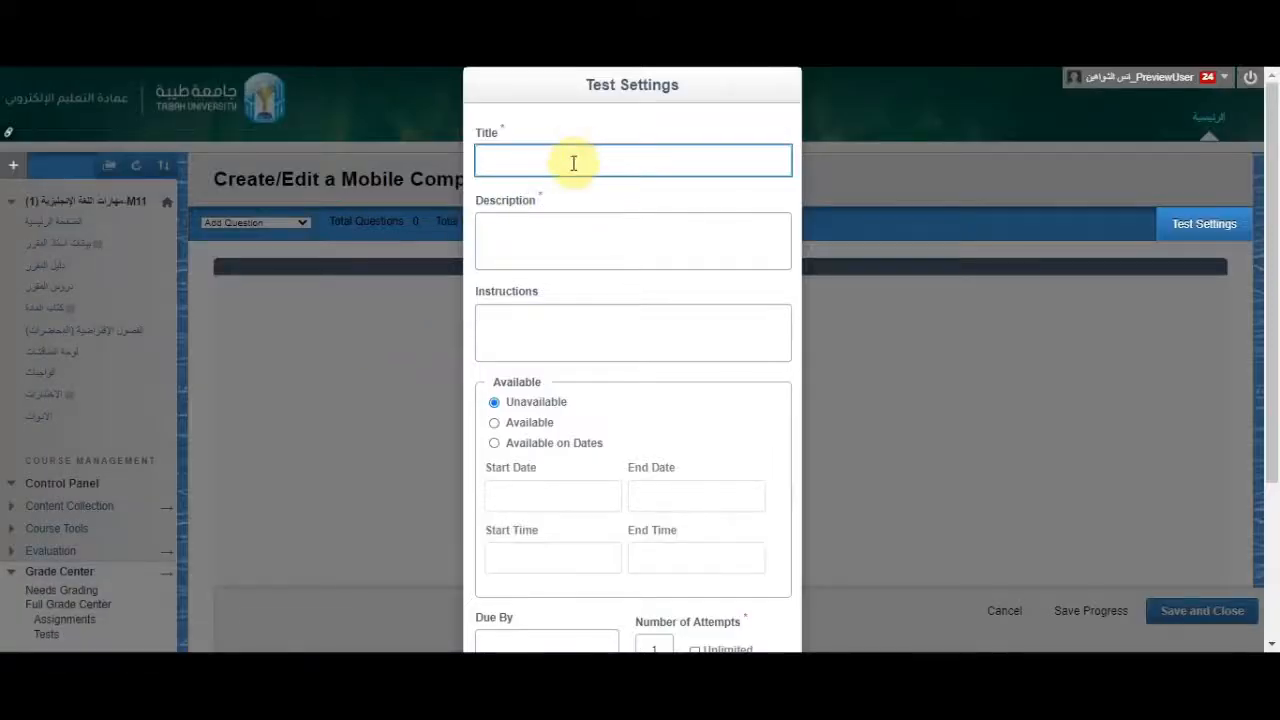
pyautogui.click(573, 162)
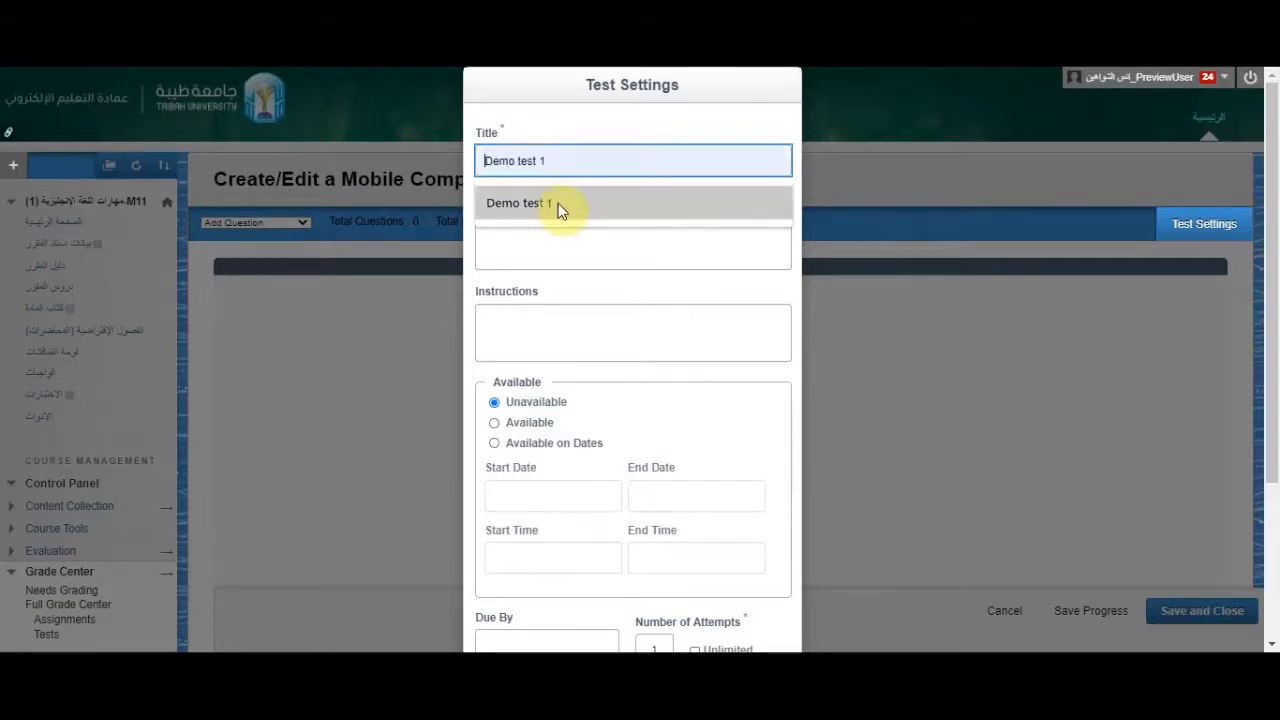
pyautogui.click(558, 203)
# Step: Copy the test title "Demo test 1" into the description of the test settings
pyautogui.click(560, 248)
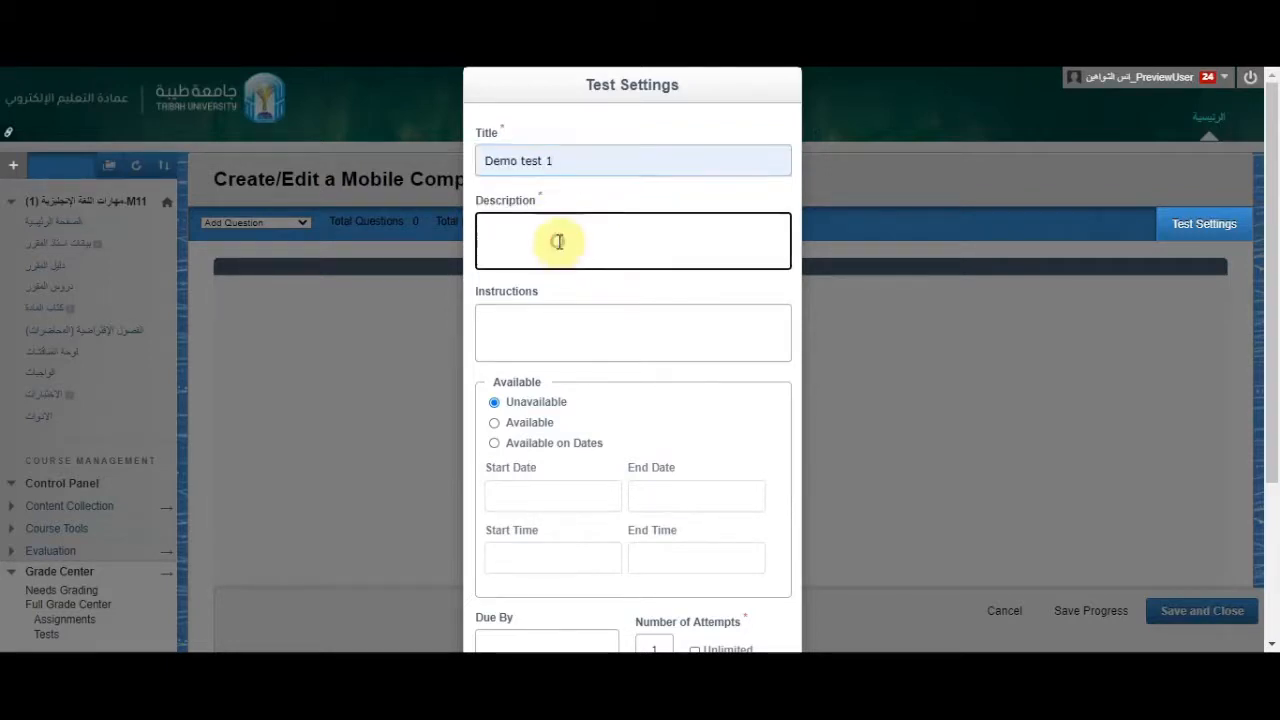
pyautogui.tripleClick(596, 158)
pyautogui.hotkey('ctrl', 'c')
pyautogui.click(522, 246)
pyautogui.hotkey('ctrl', 'v')
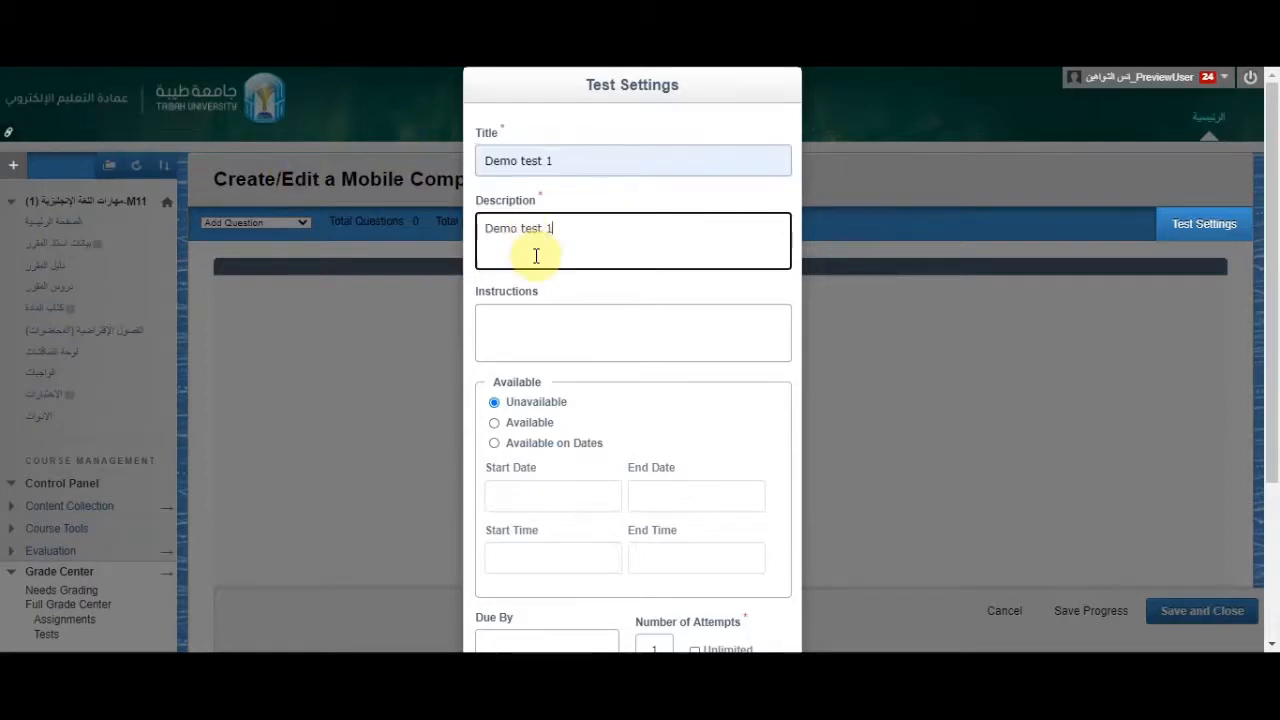
pyautogui.click(573, 292)
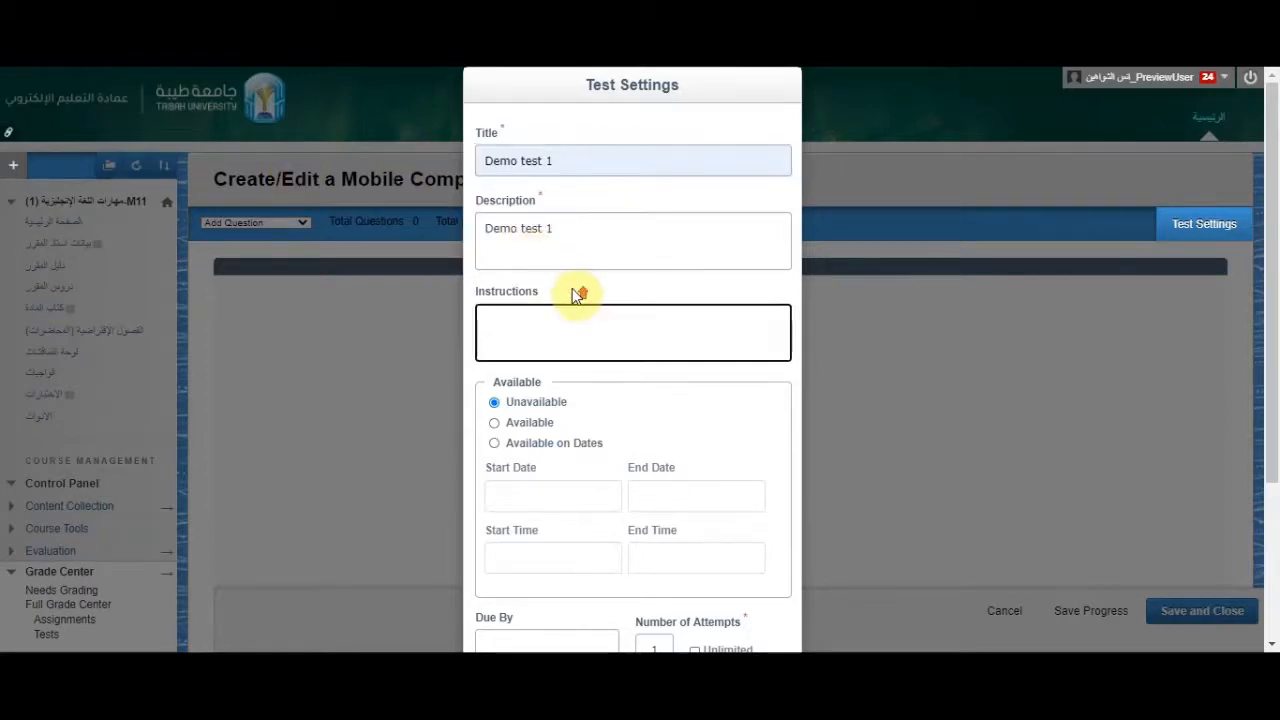
pyautogui.scroll(-1, 575, 293)
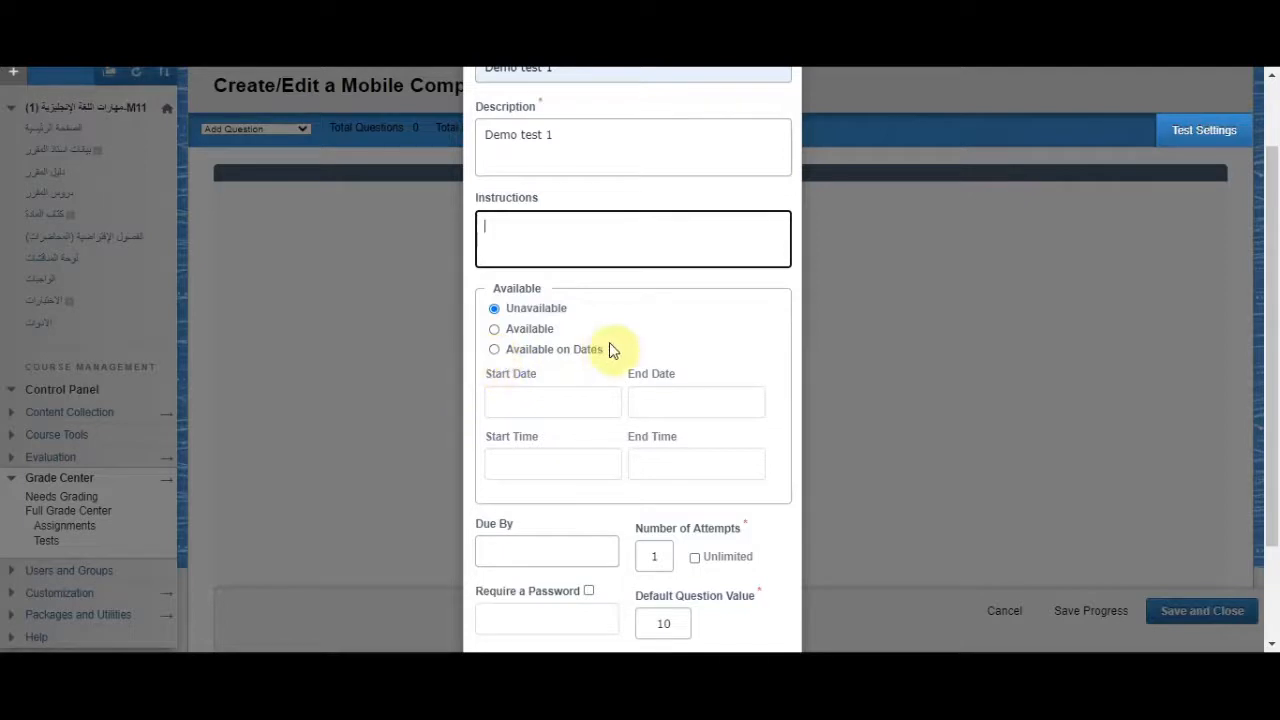
pyautogui.scroll(-3, 618, 362)
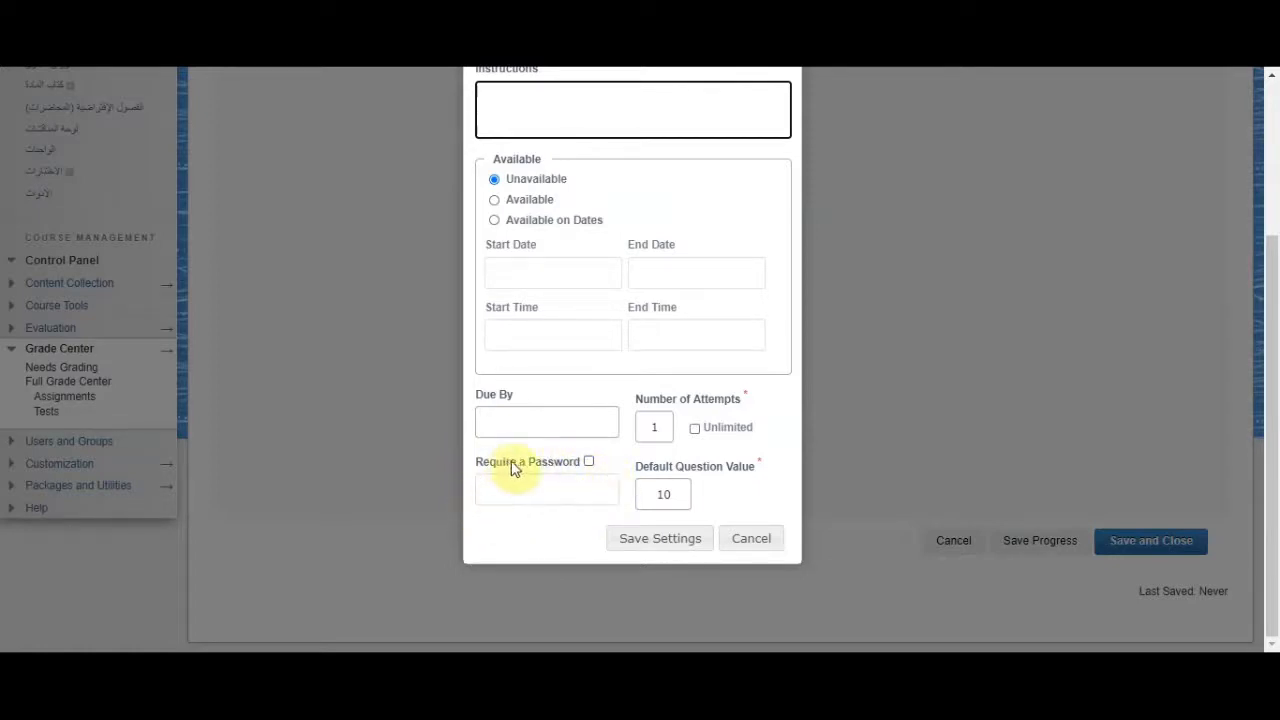
pyautogui.click(588, 461)
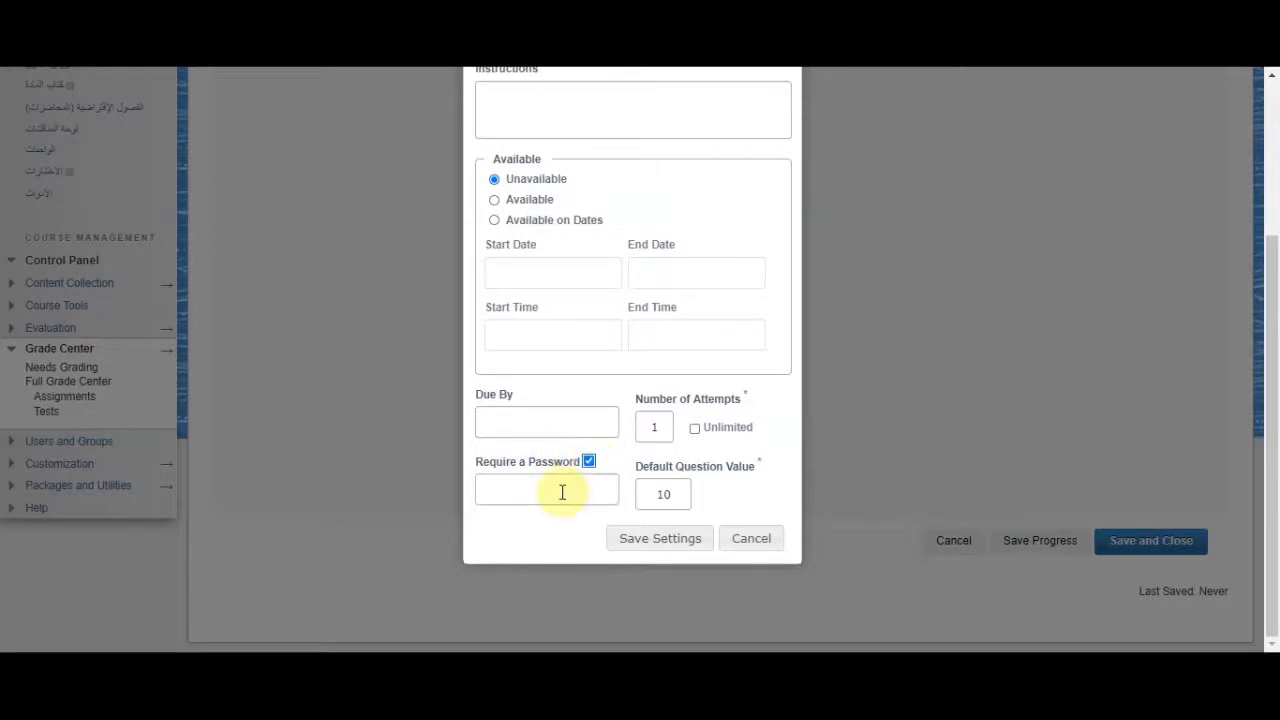
pyautogui.click(565, 488)
pyautogui.click(590, 462)
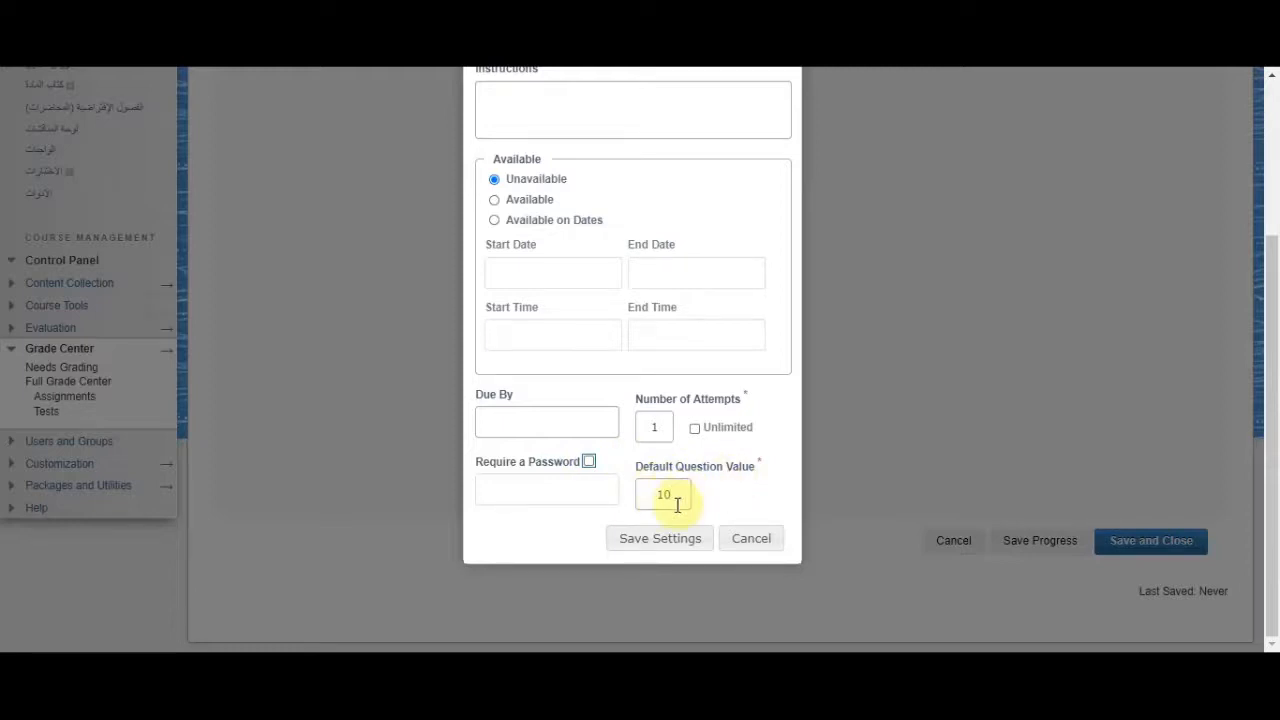
# Step: Set the default question value to 1 and save the test settings
pyautogui.moveTo(663, 491); pyautogui.dragTo(603, 497)
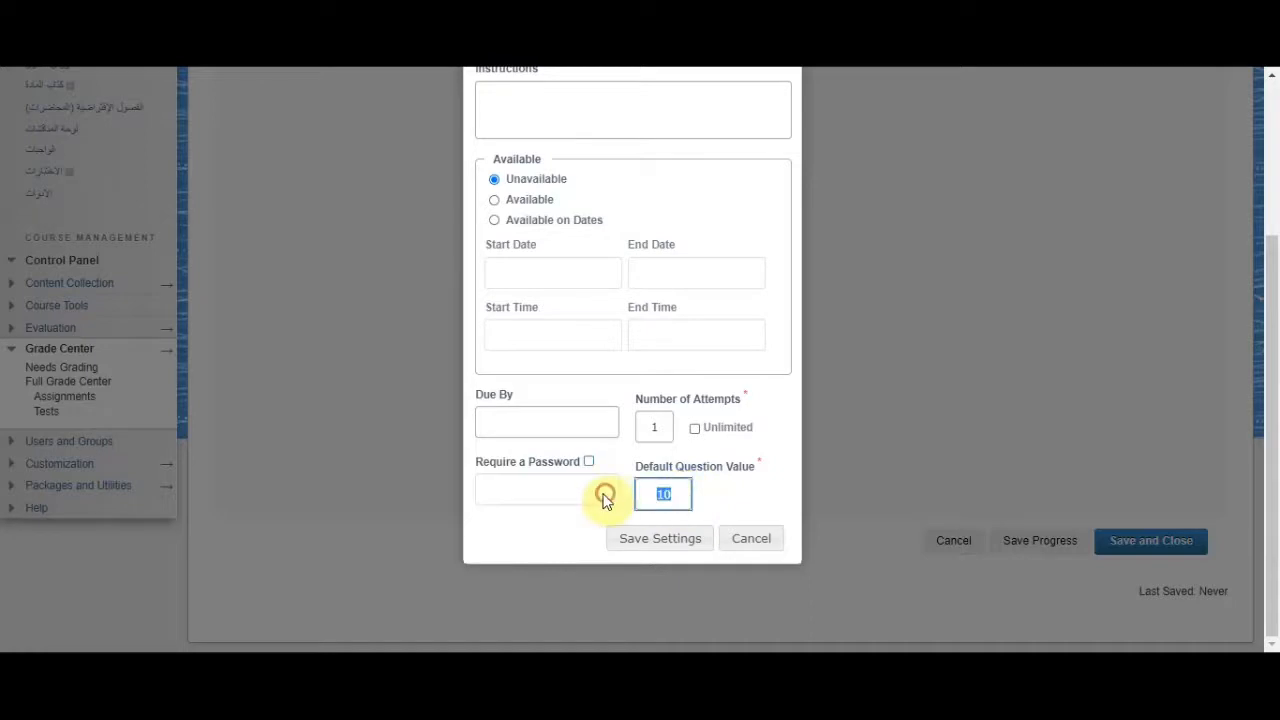
pyautogui.write('1')
pyautogui.click(729, 500)
pyautogui.click(643, 542)
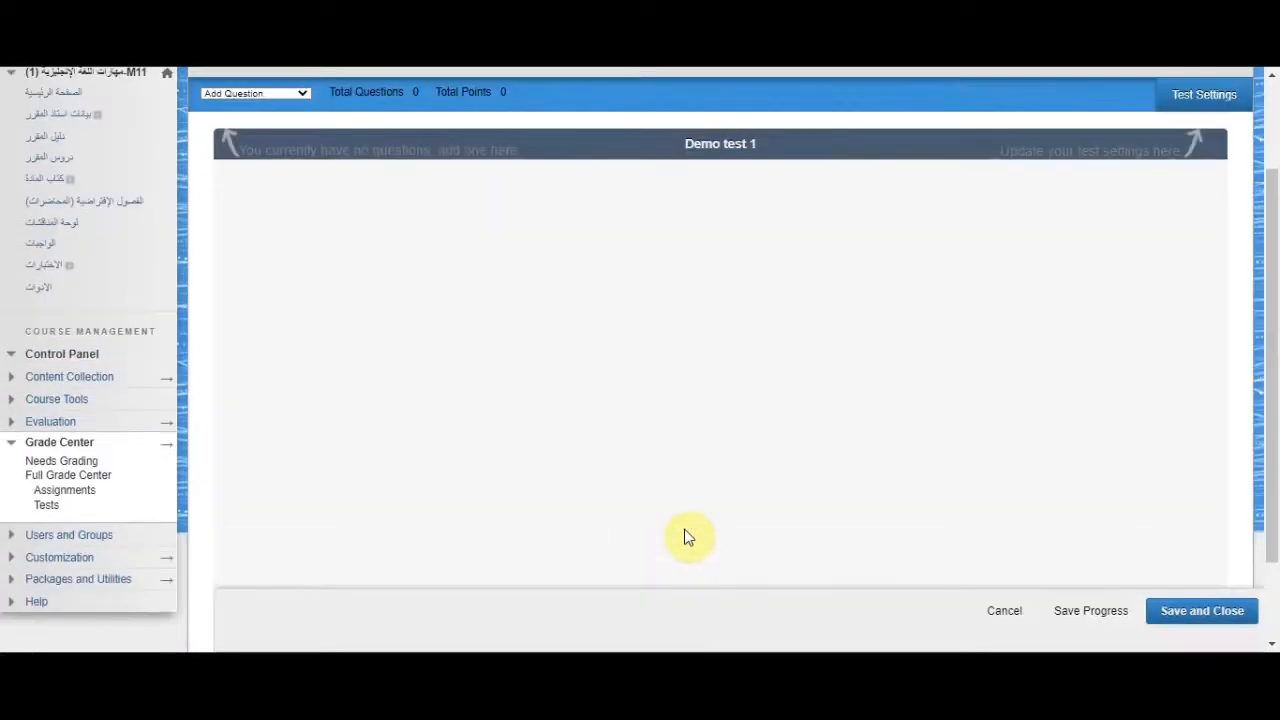
# Step: Add a Fill in Multiple Blanks question to the empty test
pyautogui.scroll(1, 974, 403)
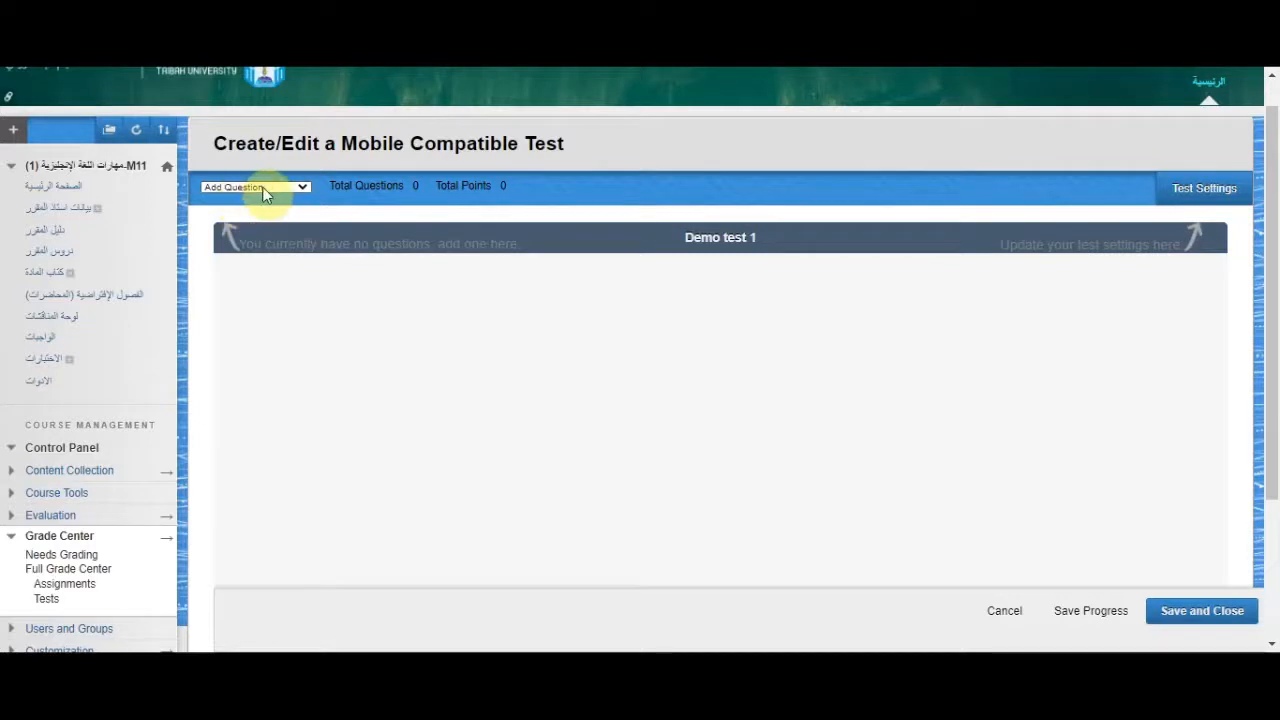
pyautogui.click(303, 187)
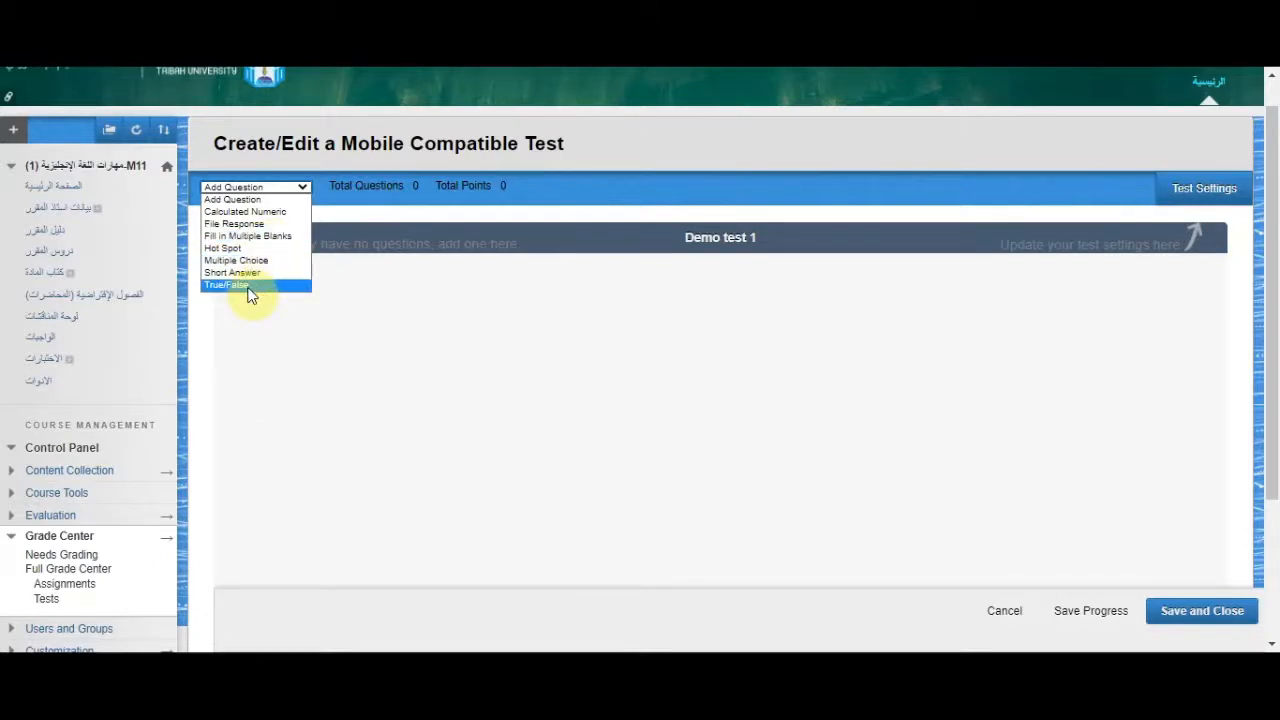
pyautogui.click(276, 238)
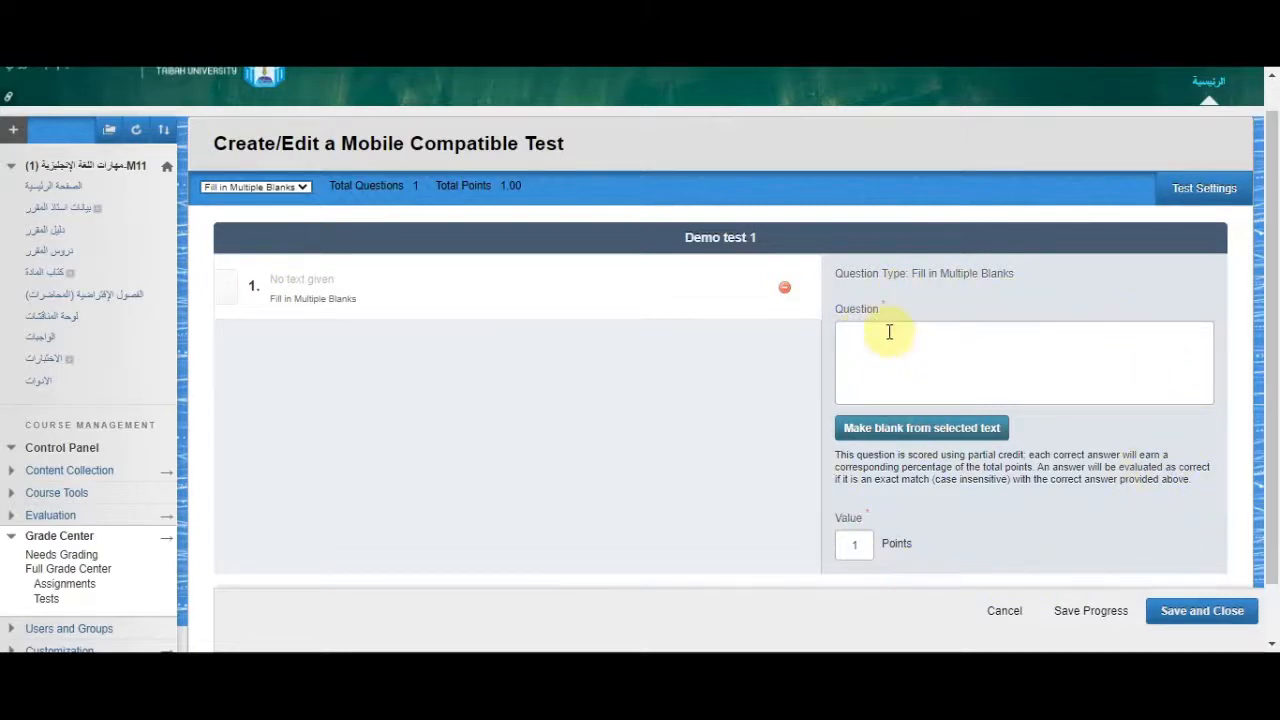
# Step: Copy the first sentence, about studying English every day at university, from the Word document into the question text of question 1
pyautogui.click(620, 671)
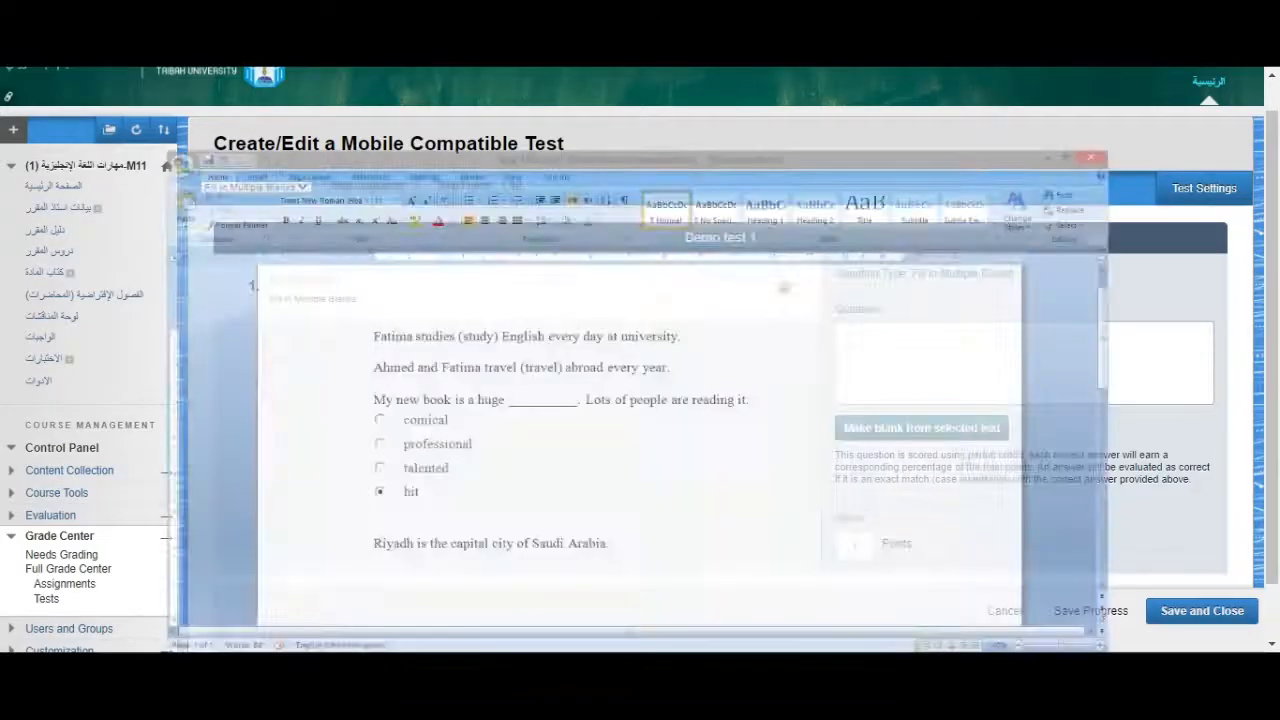
pyautogui.click(483, 457)
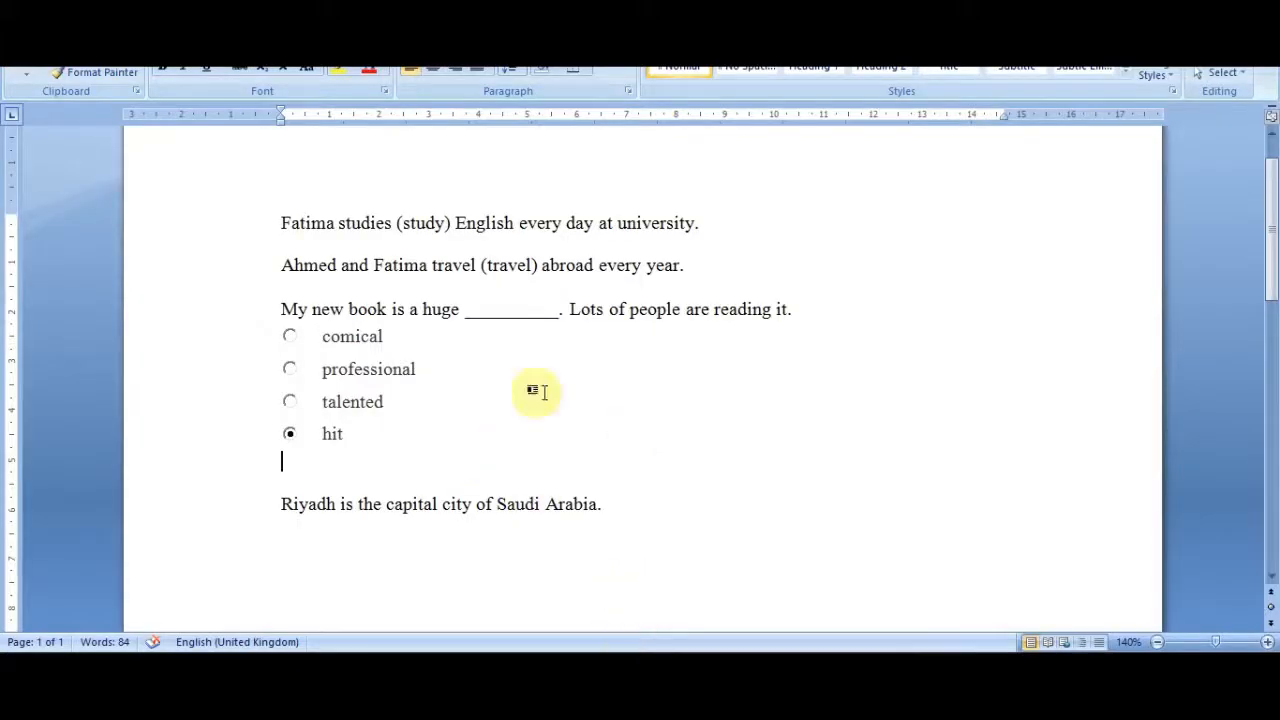
pyautogui.moveTo(283, 222); pyautogui.dragTo(703, 226)
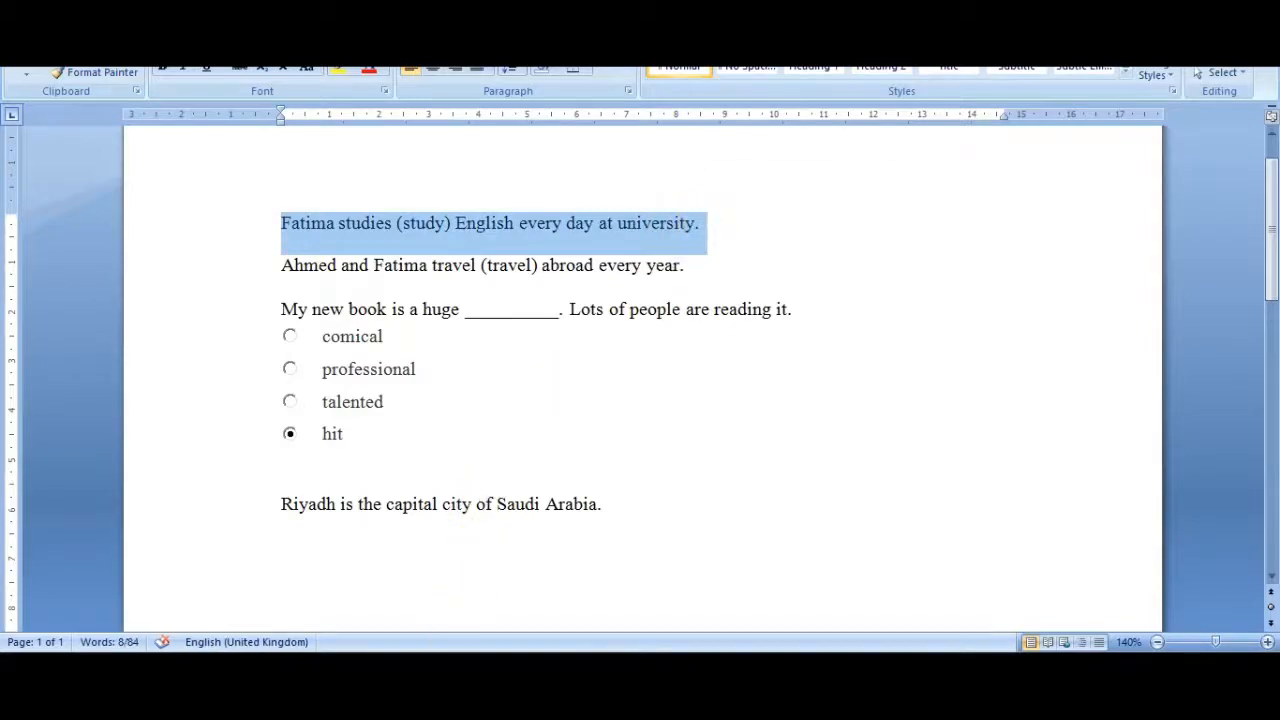
pyautogui.click(555, 671)
pyautogui.click(986, 366)
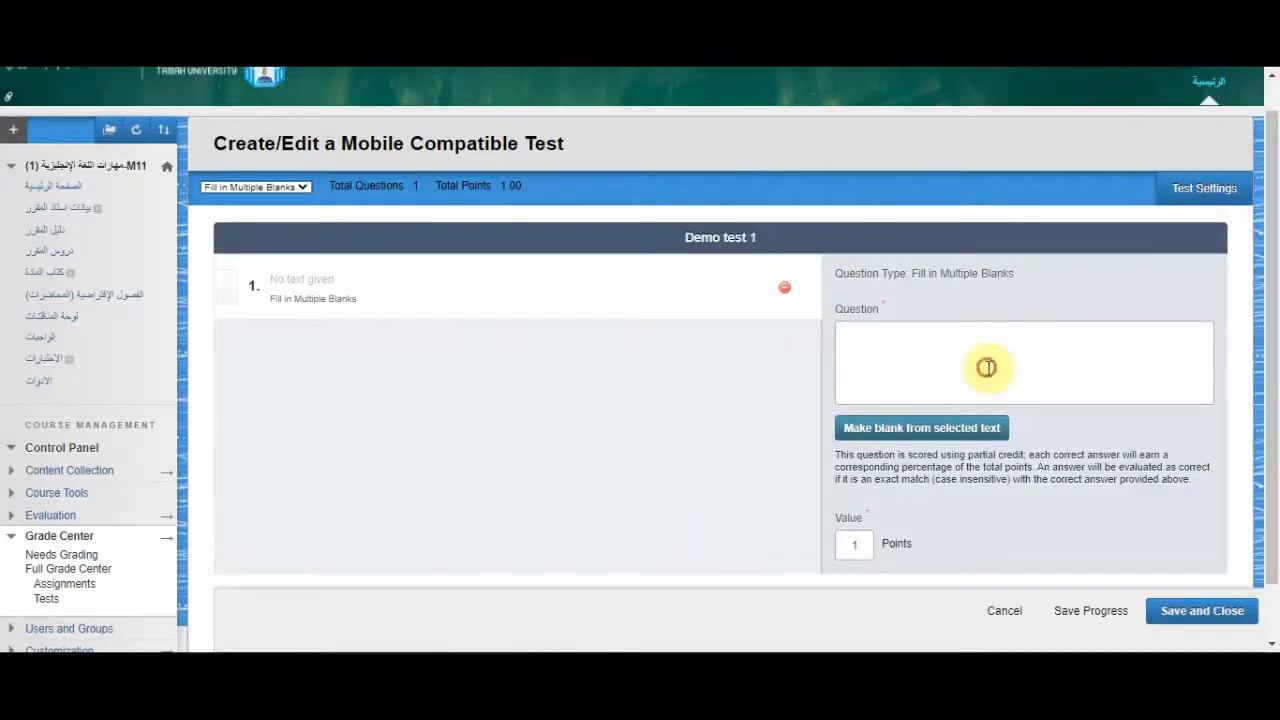
pyautogui.hotkey('ctrl', 'v')
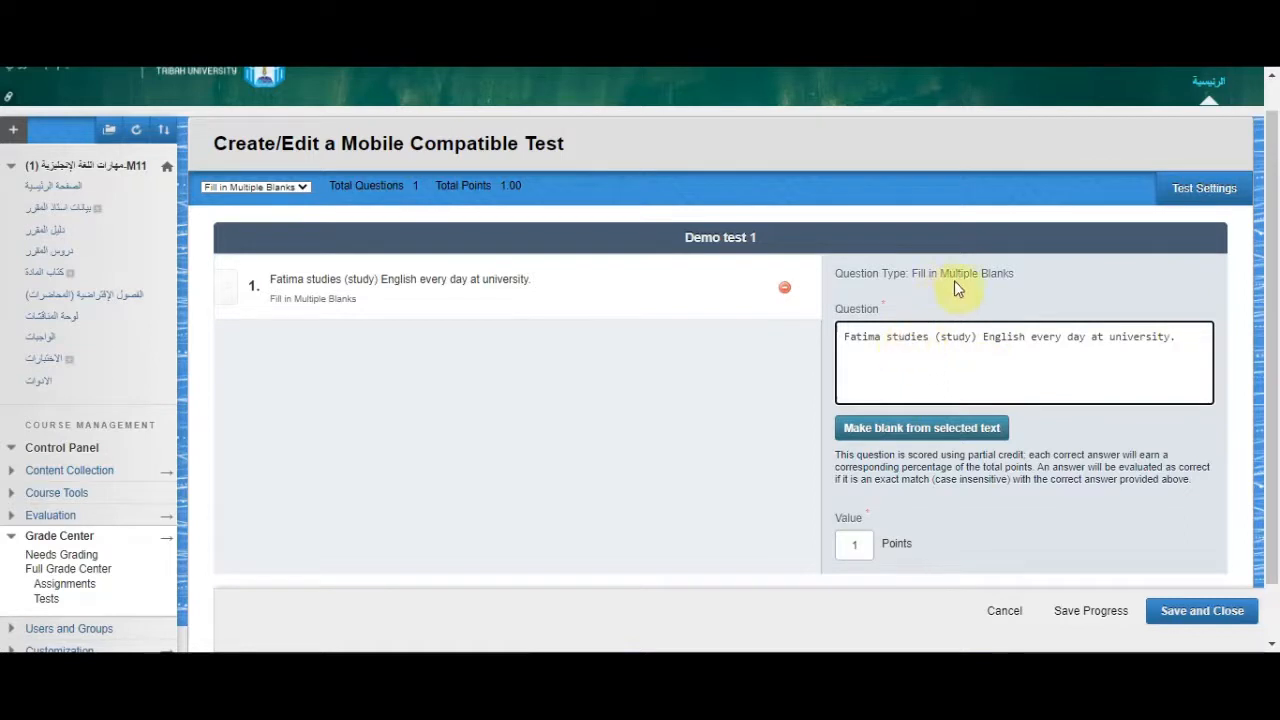
# Step: Turn only the word "studies" in question 1 into a blank, without the space after it
pyautogui.doubleClick(907, 337)
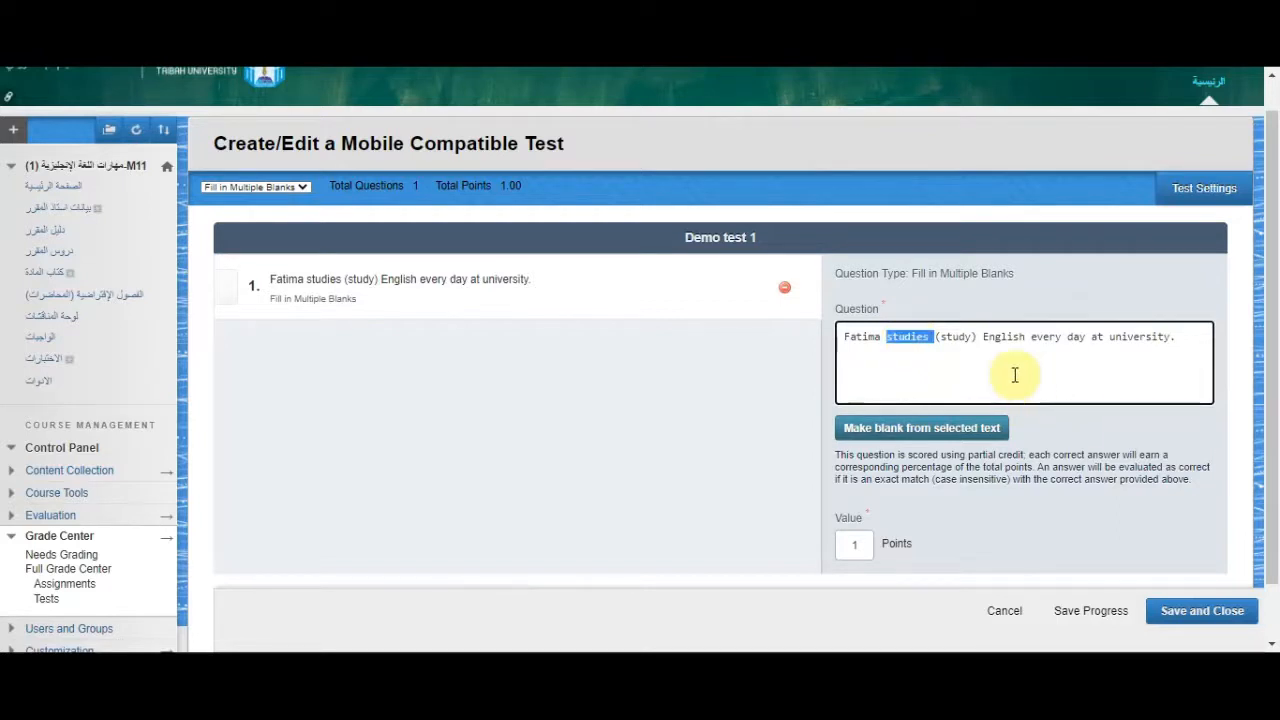
pyautogui.click(915, 337)
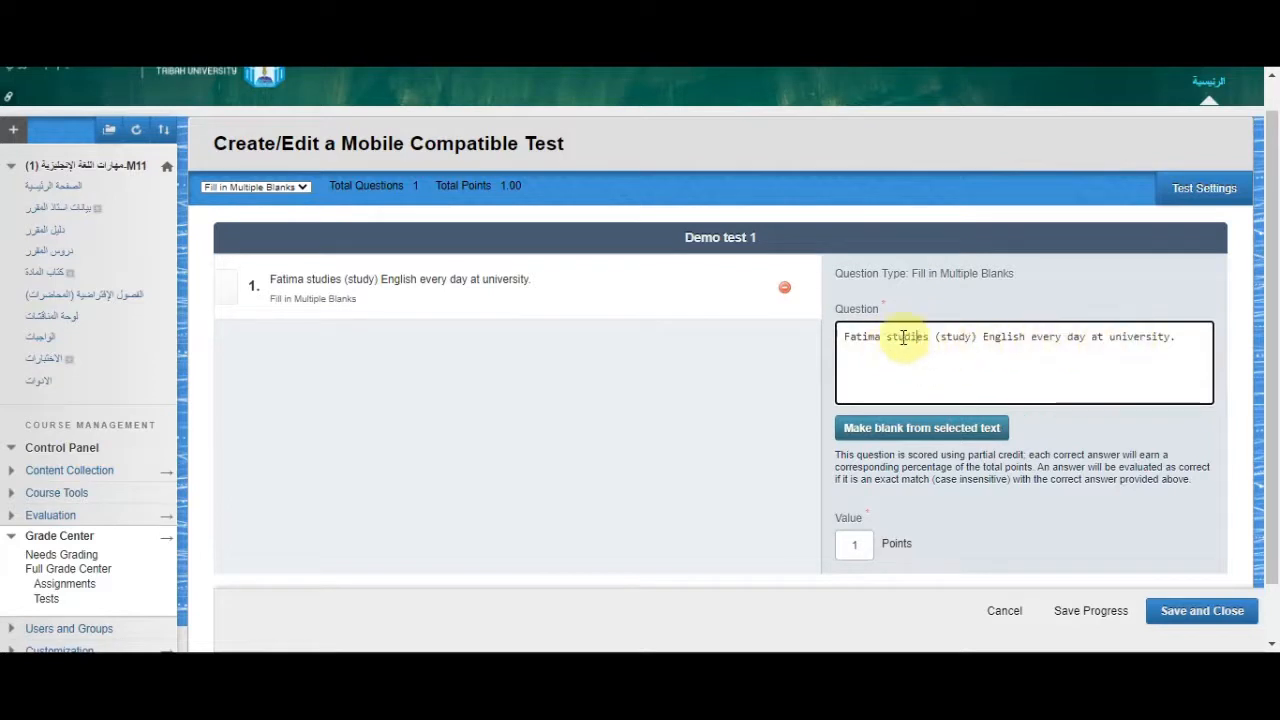
pyautogui.doubleClick(903, 337)
pyautogui.click(931, 337)
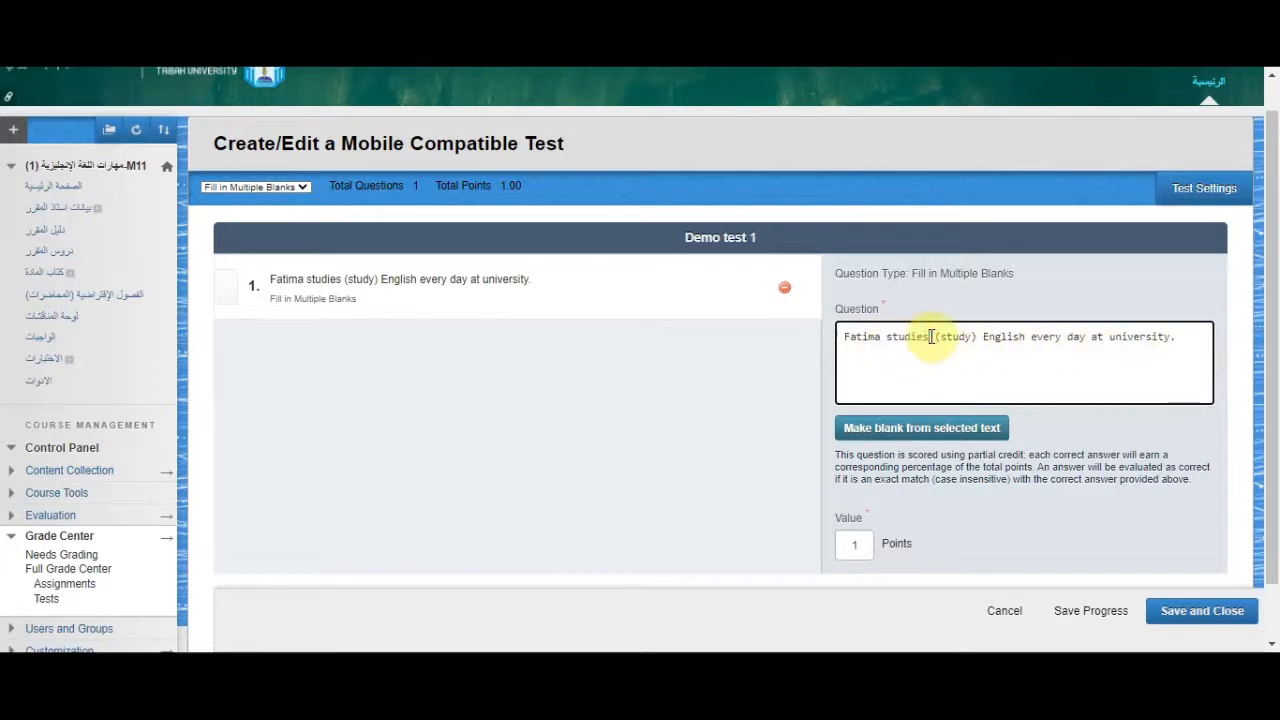
pyautogui.moveTo(929, 336); pyautogui.dragTo(878, 343)
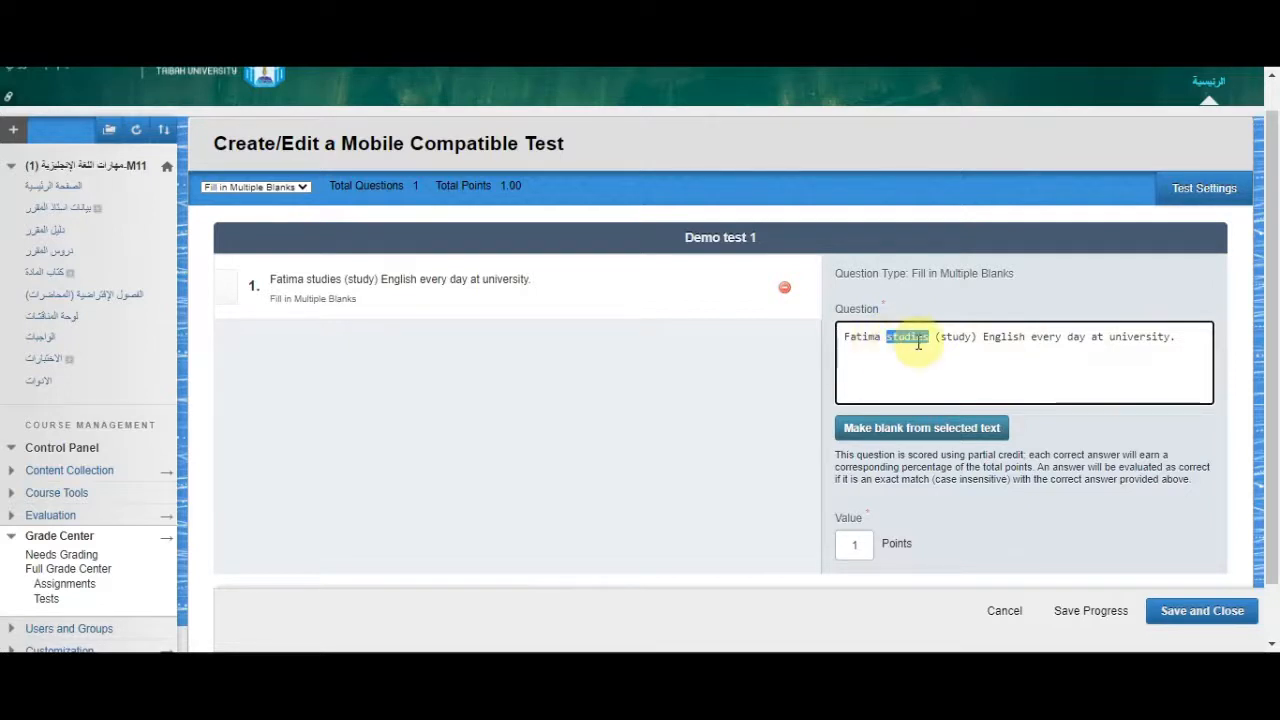
pyautogui.click(949, 432)
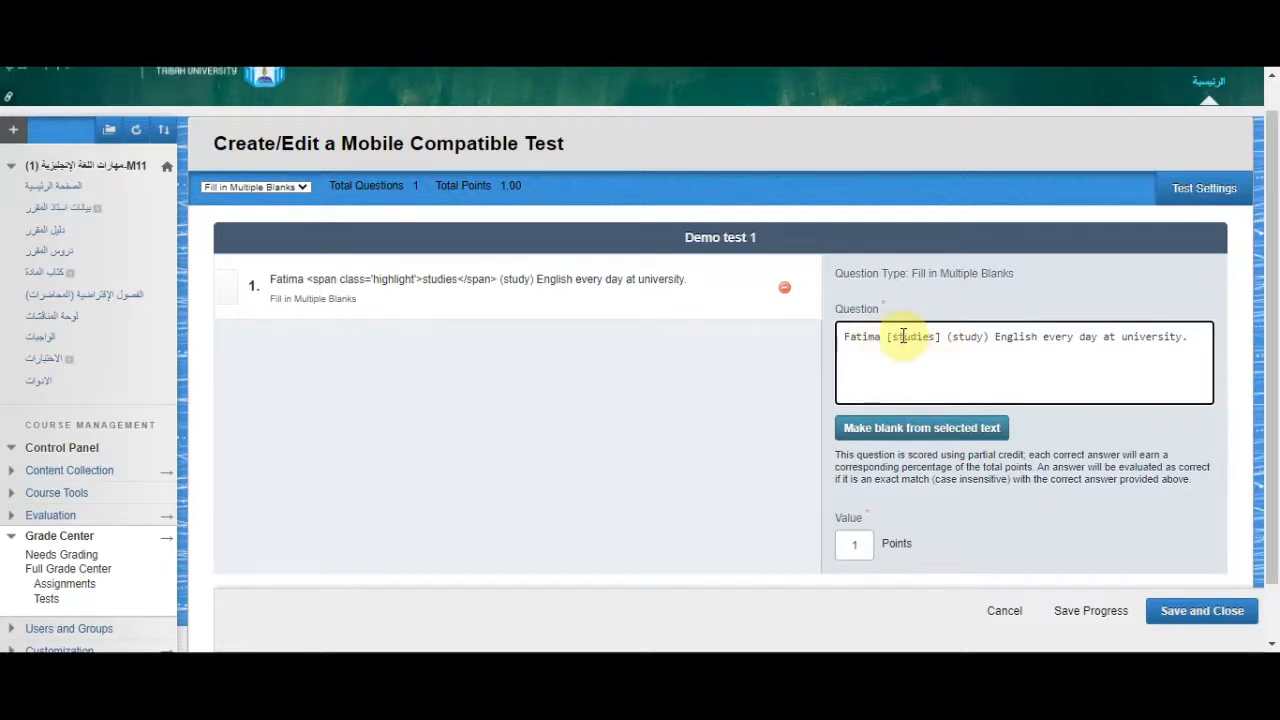
pyautogui.moveTo(892, 337); pyautogui.dragTo(922, 337)
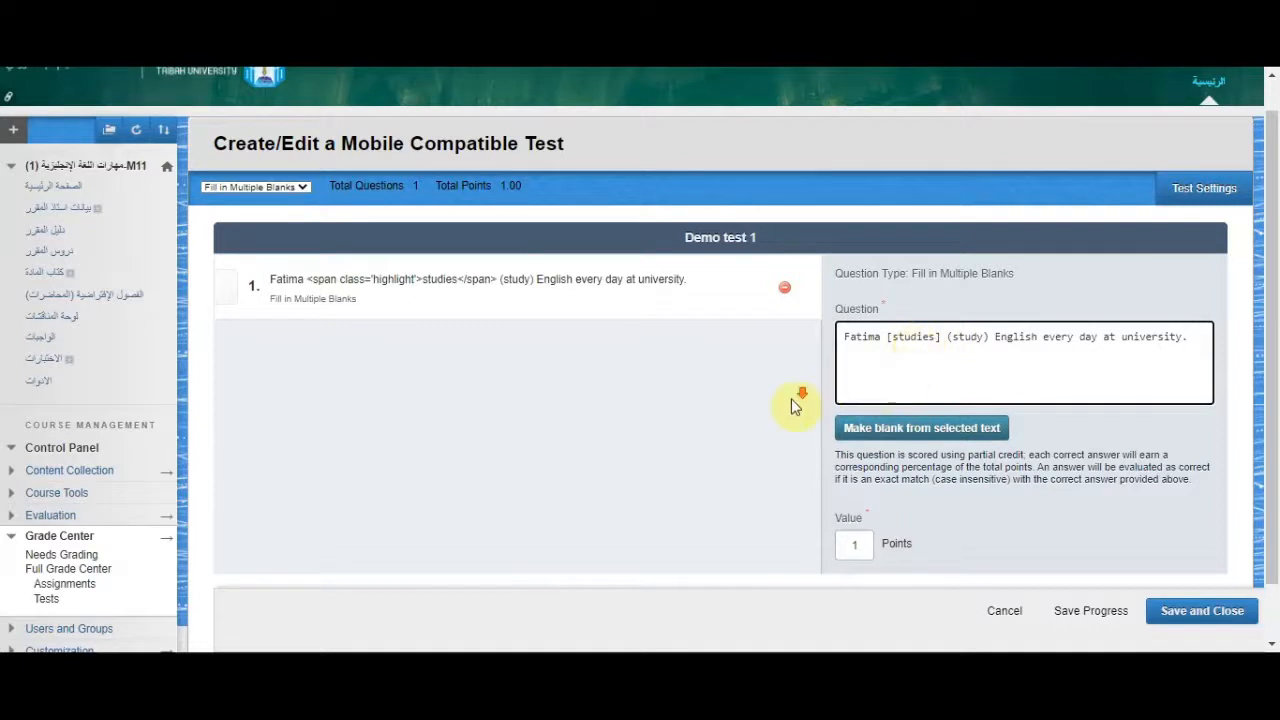
pyautogui.scroll(-1, 794, 402)
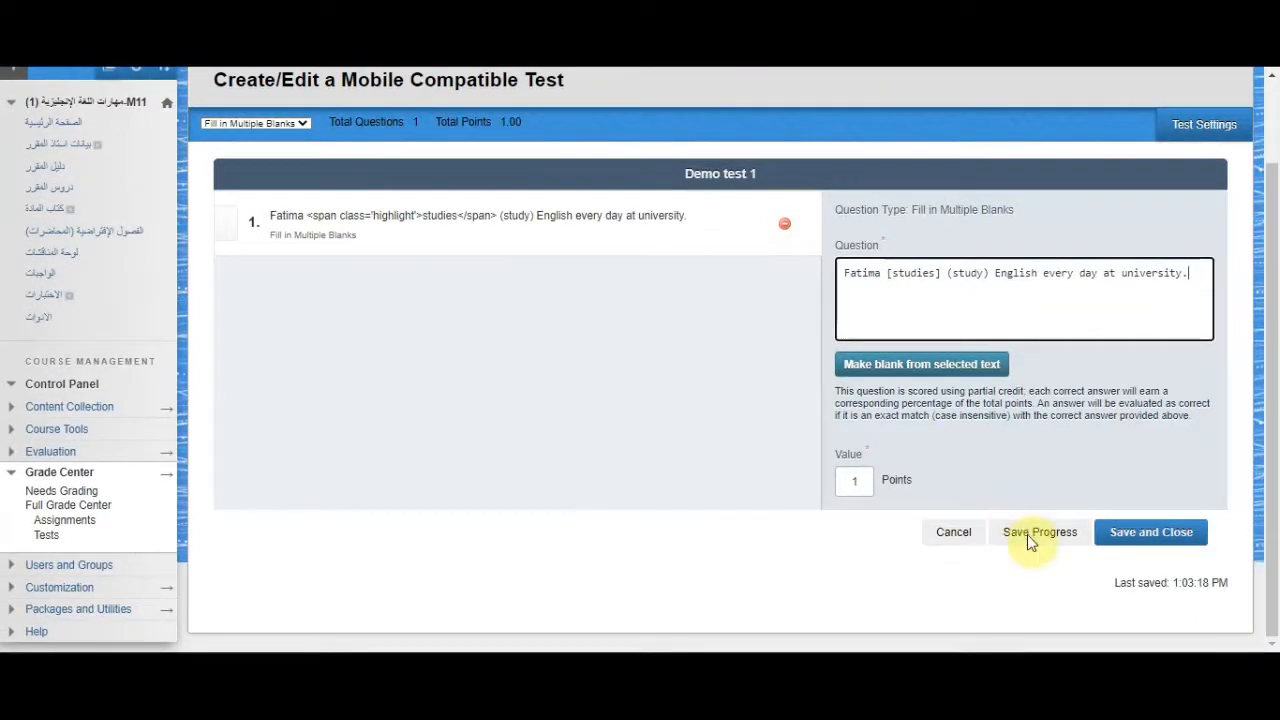
pyautogui.click(1160, 538)
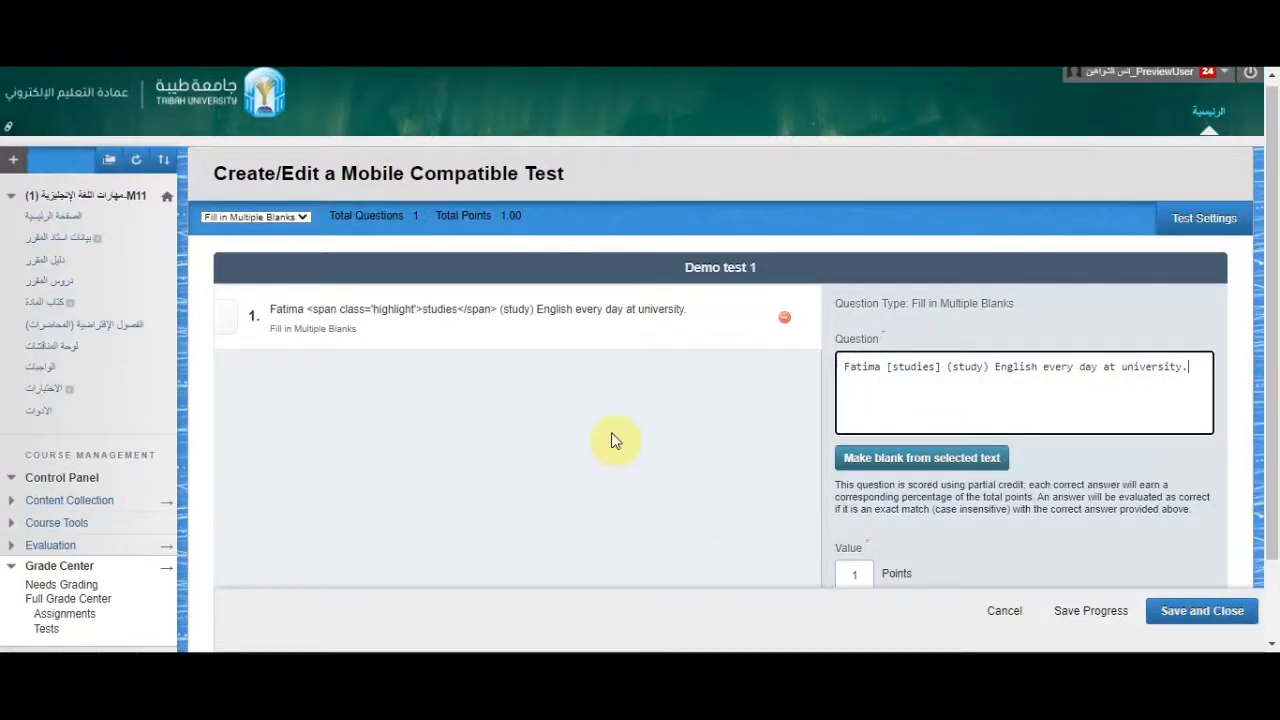
# Step: Reset the question type selector to Add Question and add a second Fill in Multiple Blanks question
pyautogui.click(298, 219)
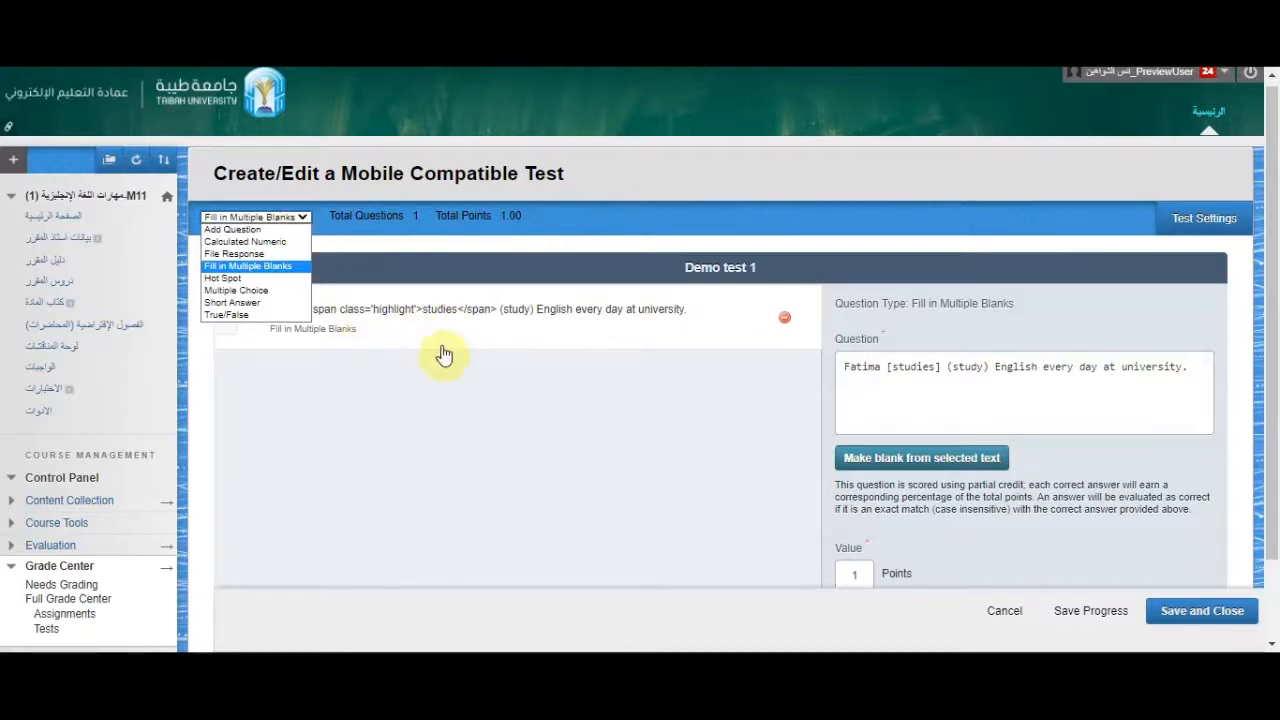
pyautogui.click(245, 268)
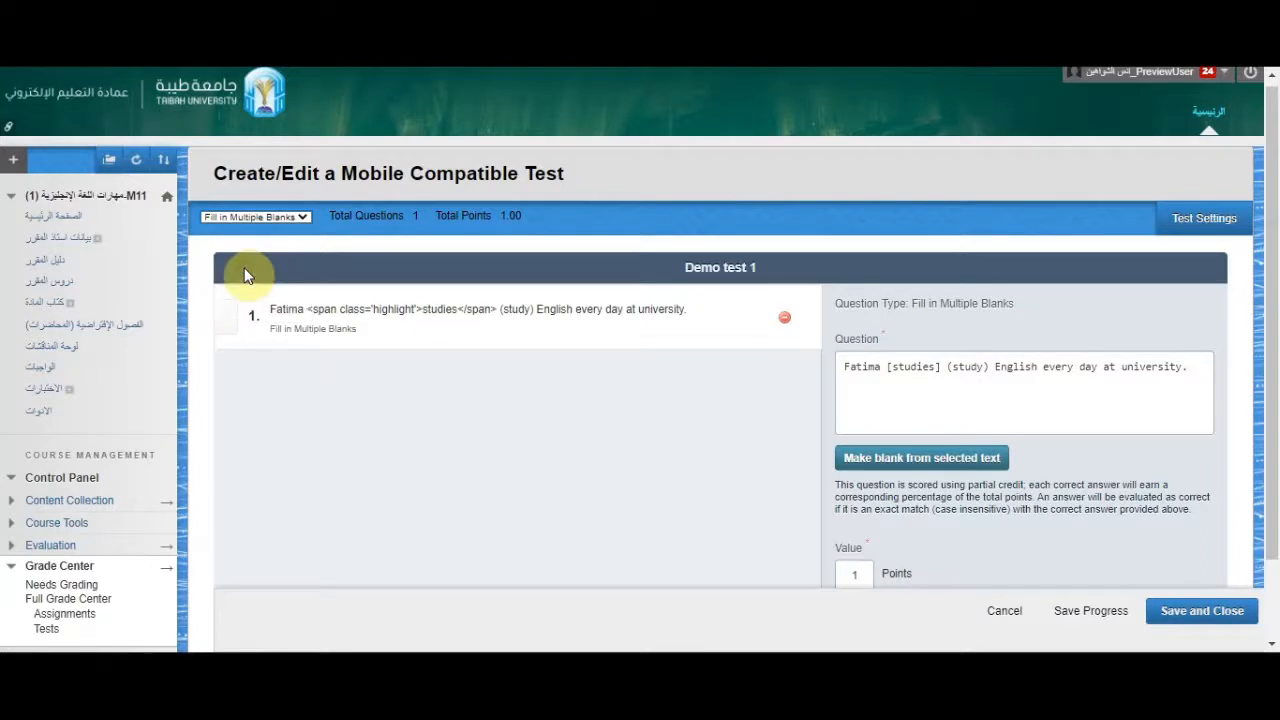
pyautogui.click(292, 219)
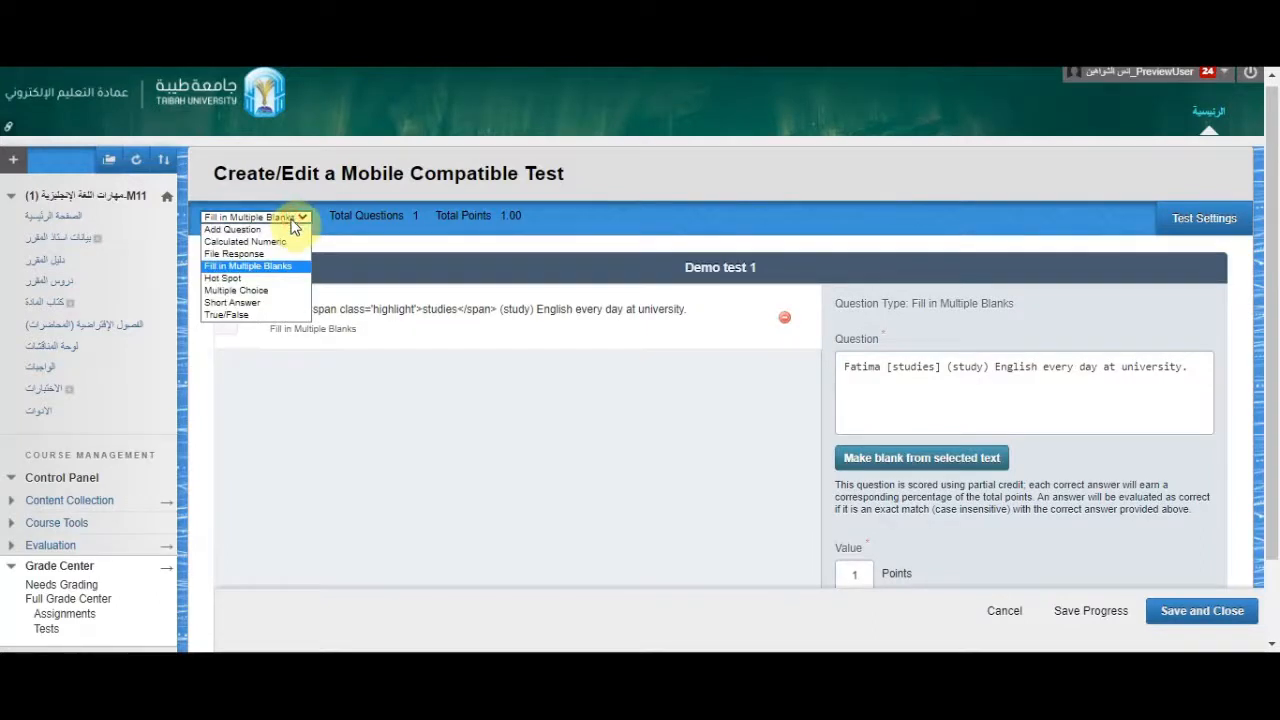
pyautogui.click(279, 237)
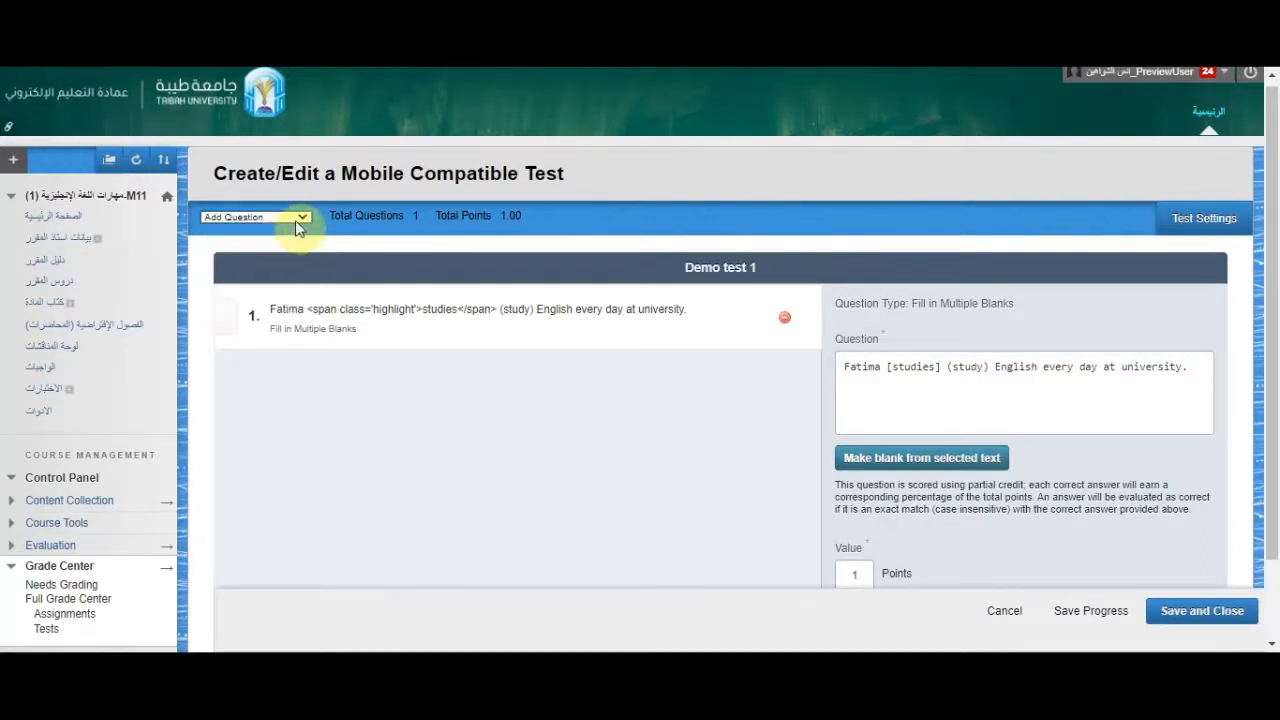
pyautogui.click(302, 222)
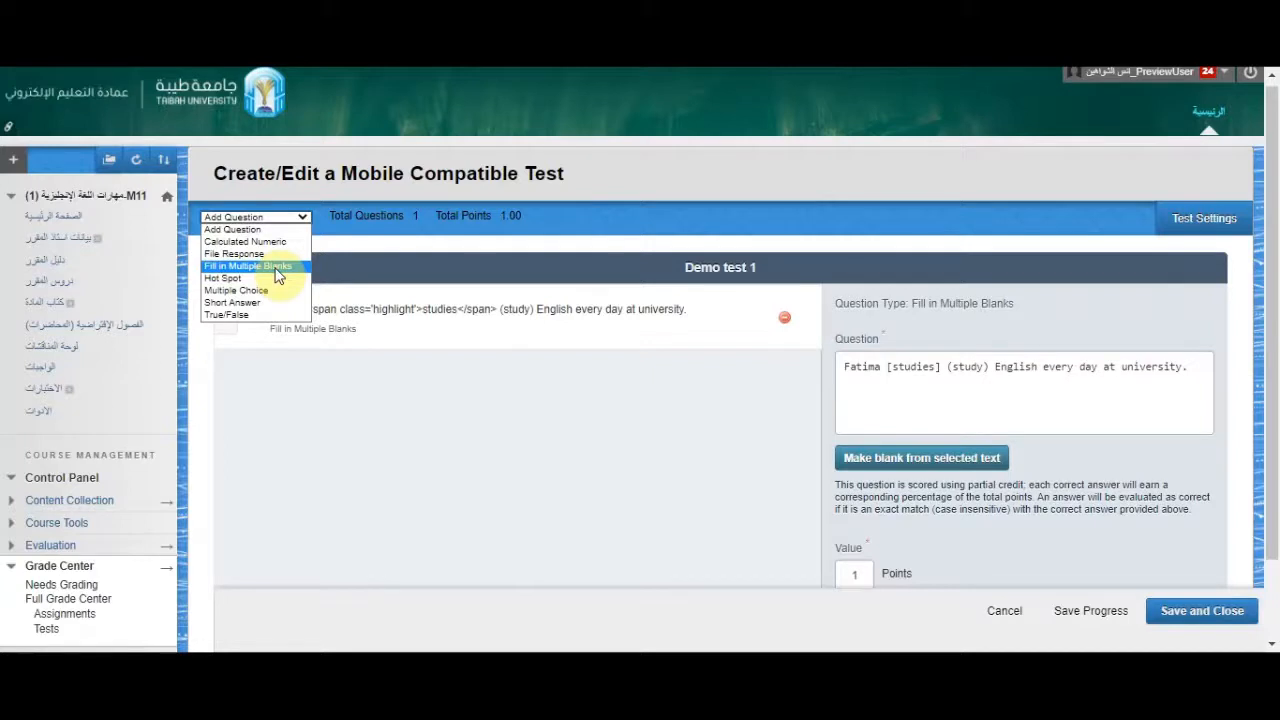
pyautogui.click(279, 266)
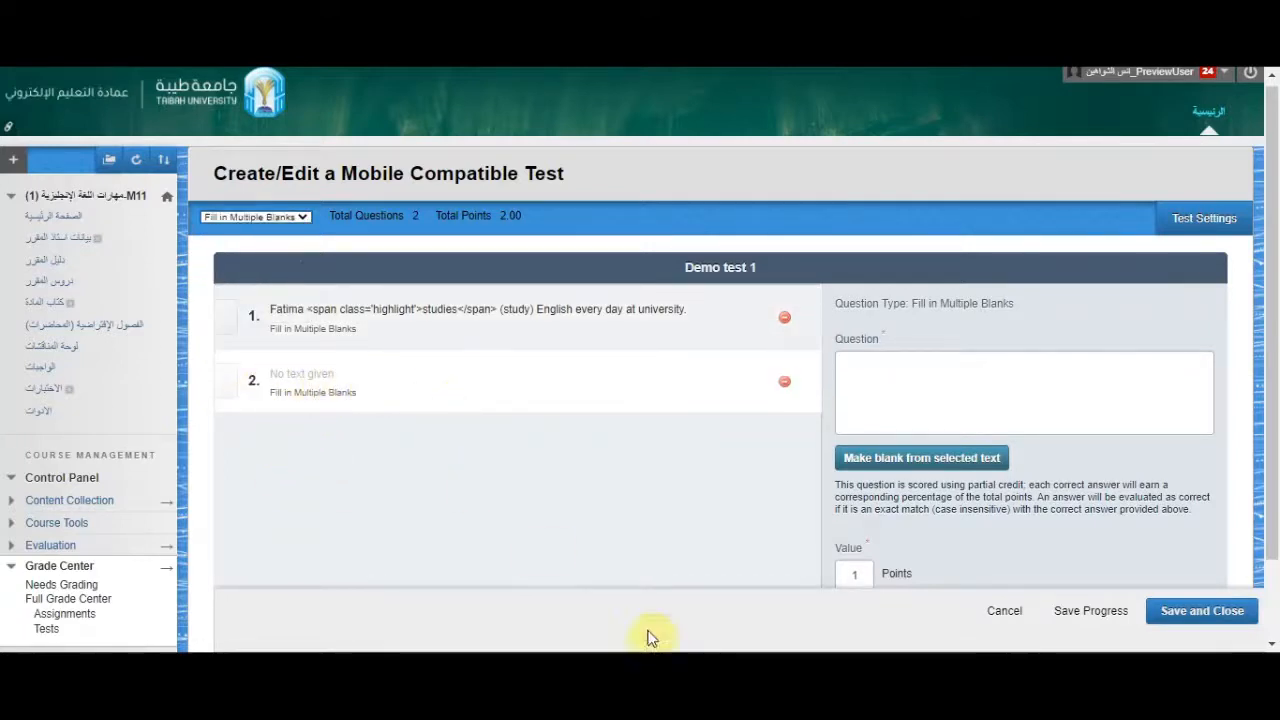
# Step: Copy the second sentence, about travelling abroad every year, from the Word document into the question text of question 2 in Blackboard
pyautogui.hotkey('alt', 'Tab')
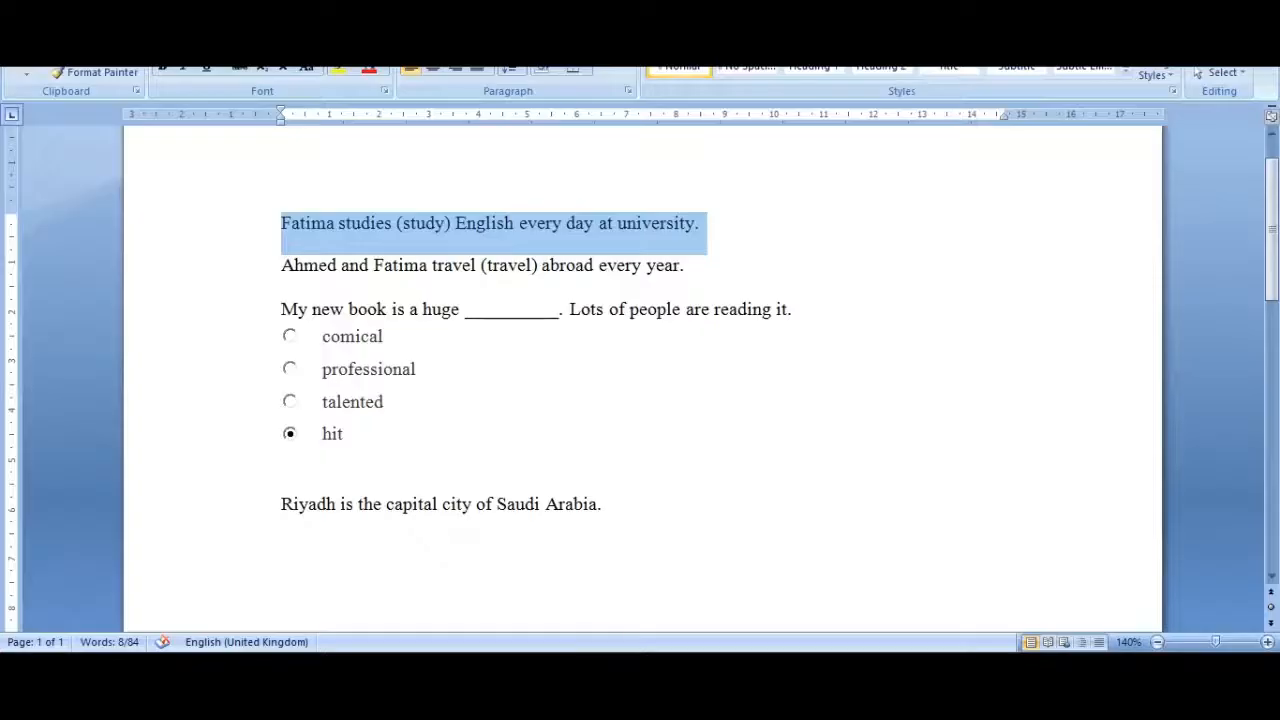
pyautogui.click(703, 276)
pyautogui.moveTo(703, 276); pyautogui.dragTo(303, 265)
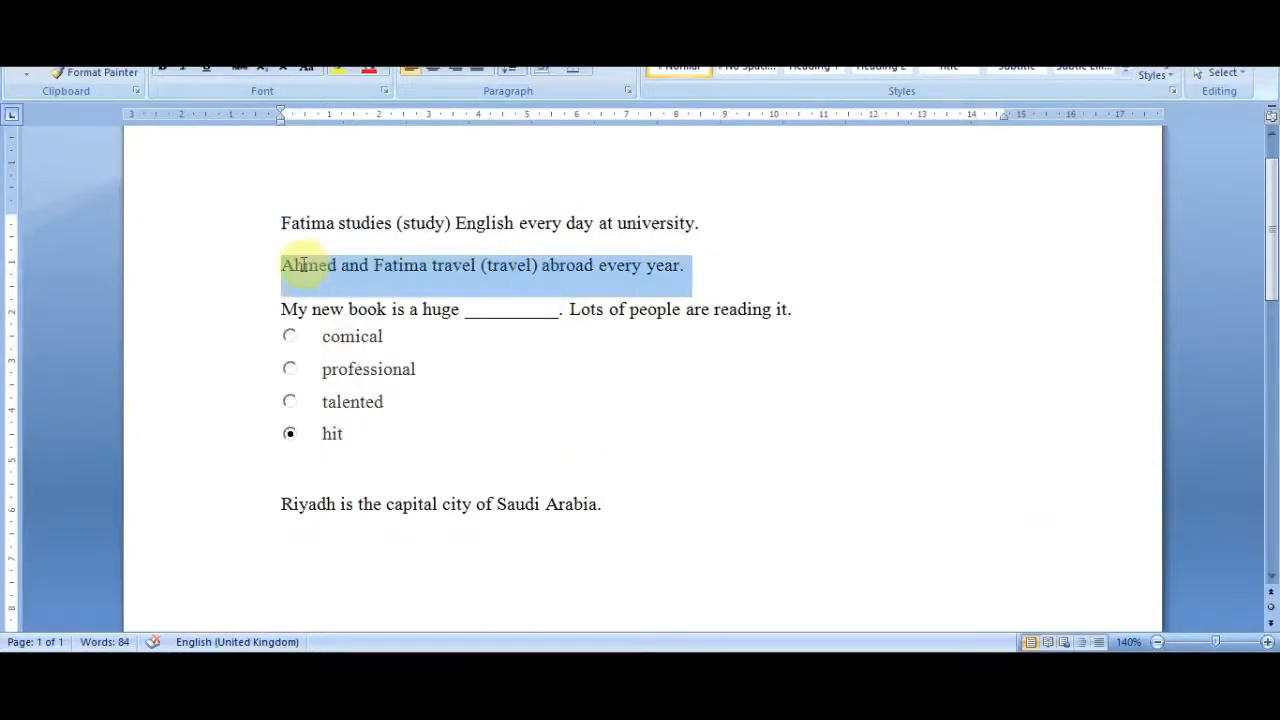
pyautogui.hotkey('ctrl', 'c')
pyautogui.hotkey('alt', 'Tab')
pyautogui.click(891, 394)
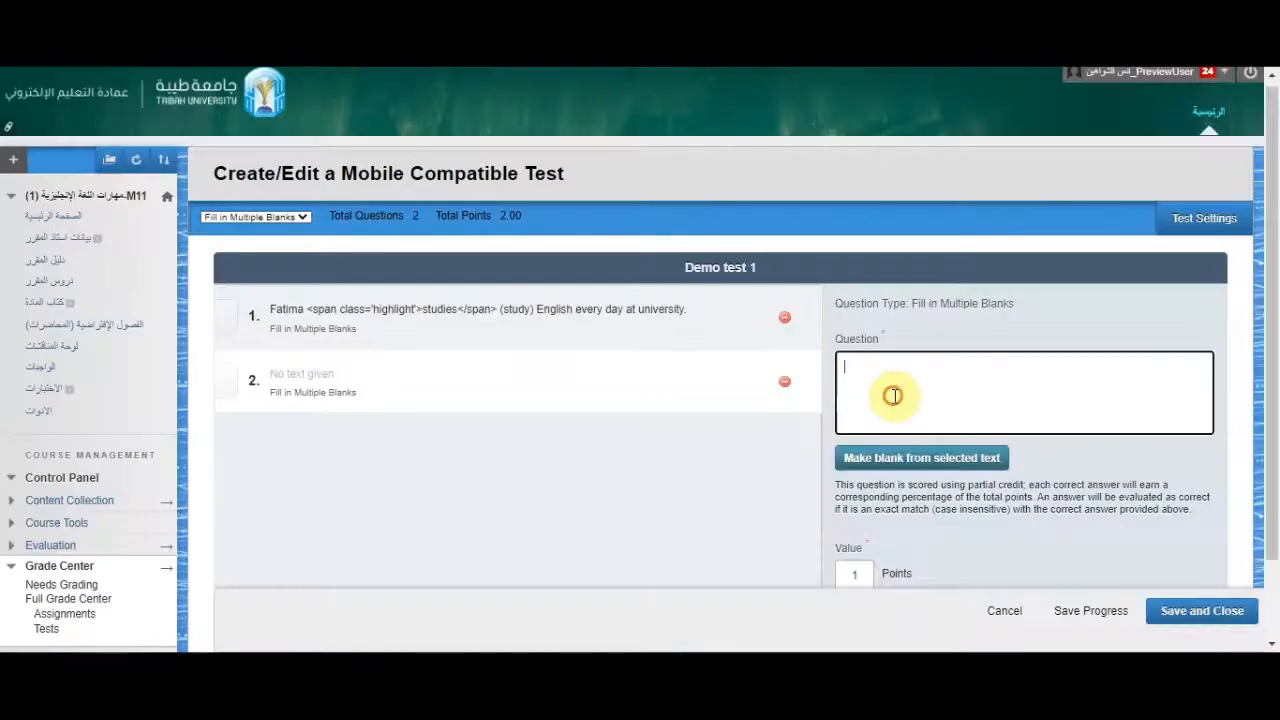
pyautogui.hotkey('ctrl', 'v')
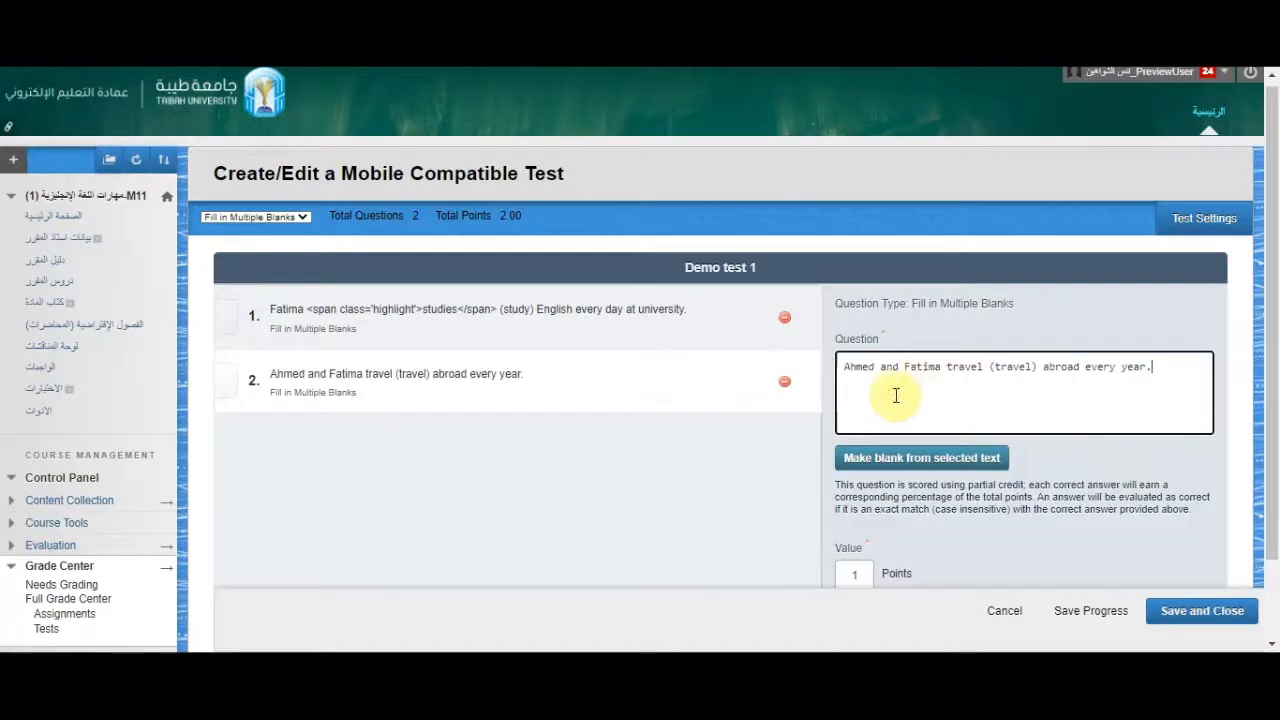
# Step: Turn only the first "travel" in question 2 into a blank, without the space after it, and save the test progress
pyautogui.doubleClick(961, 369)
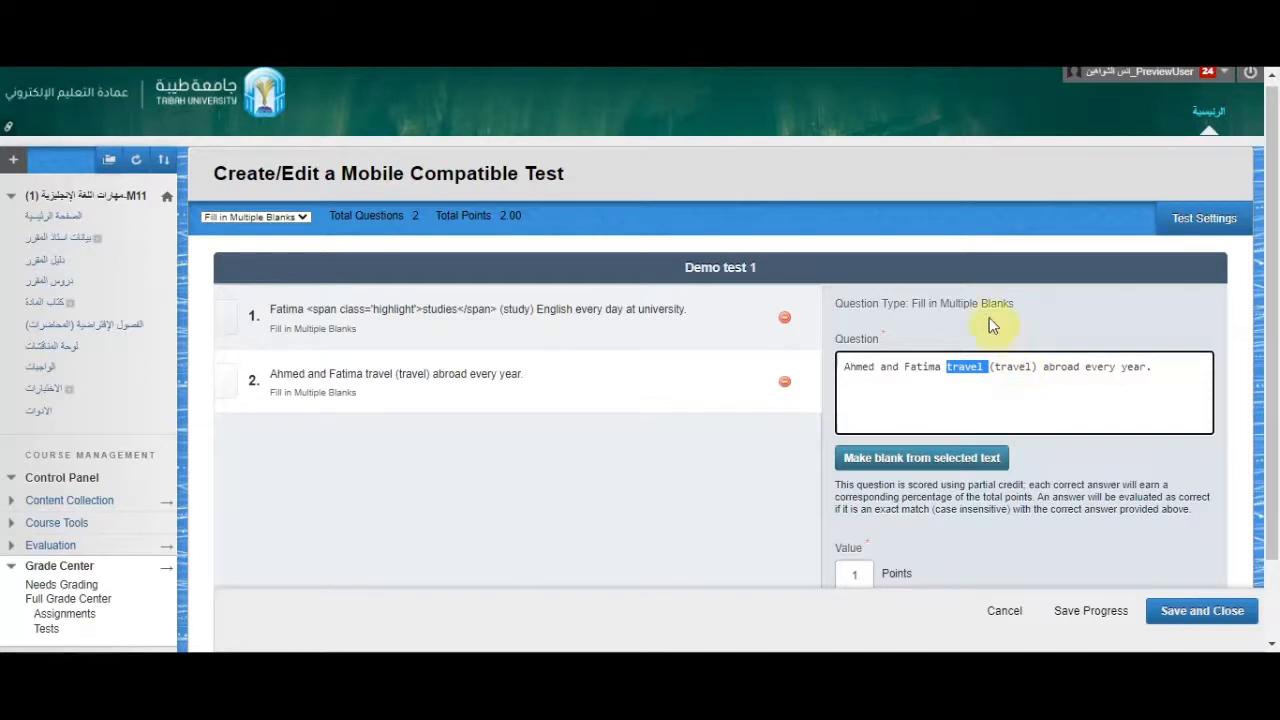
pyautogui.click(980, 369)
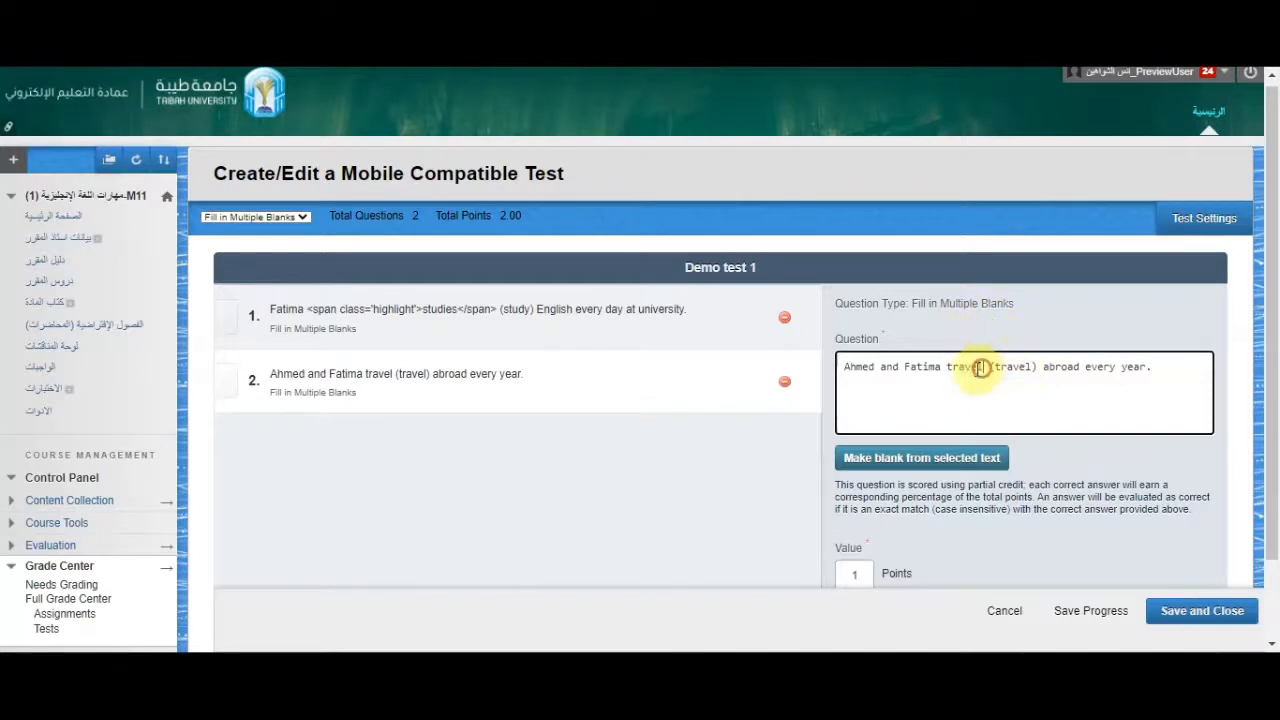
pyautogui.moveTo(980, 369); pyautogui.dragTo(944, 375)
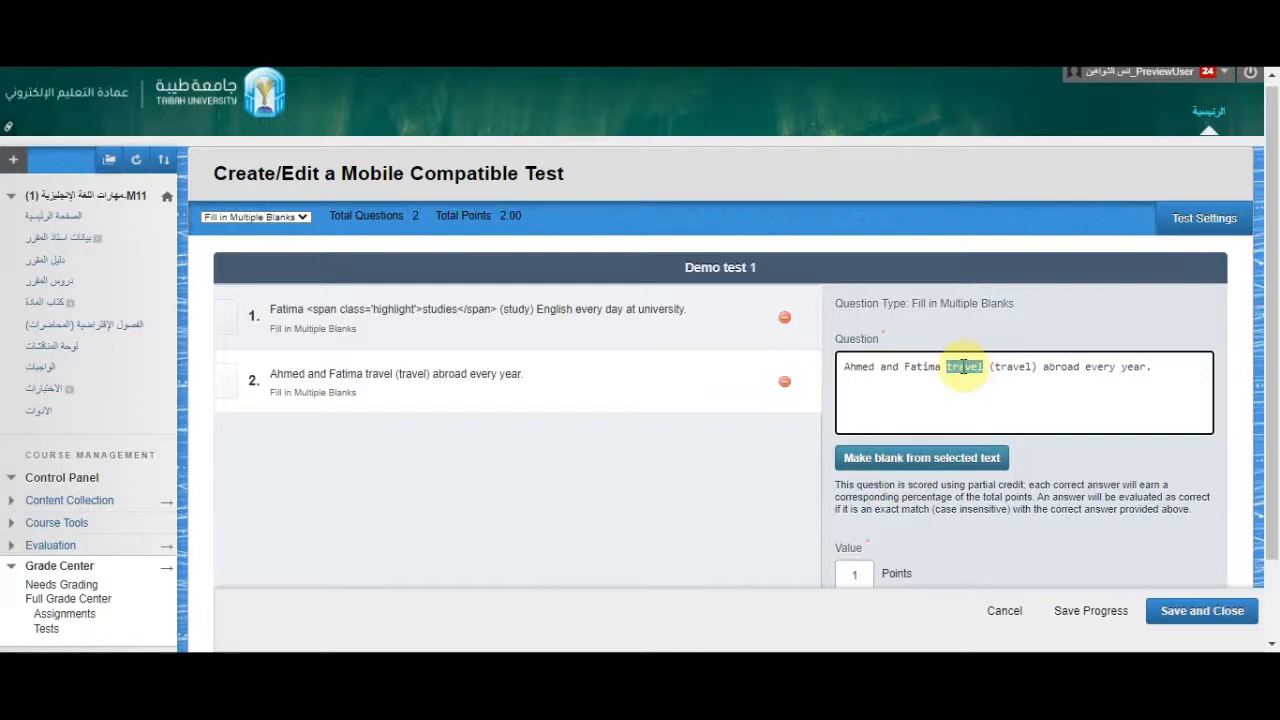
pyautogui.click(918, 458)
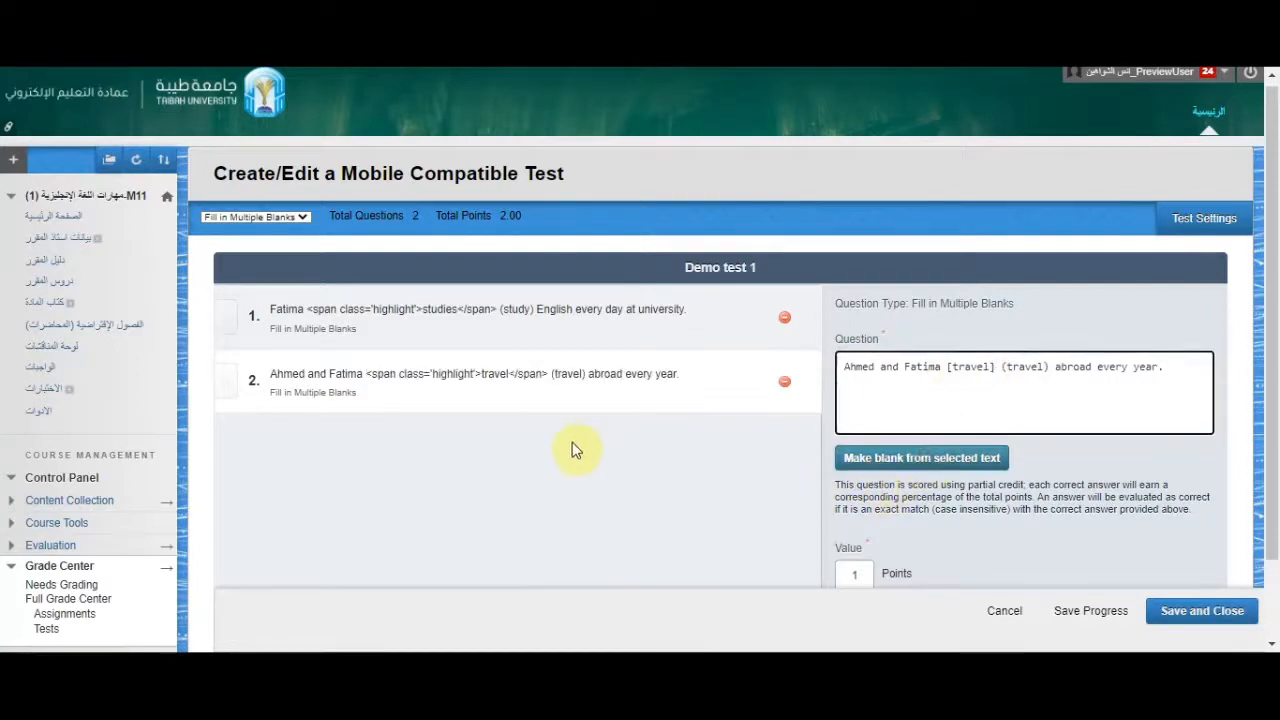
pyautogui.scroll(-2, 1100, 458)
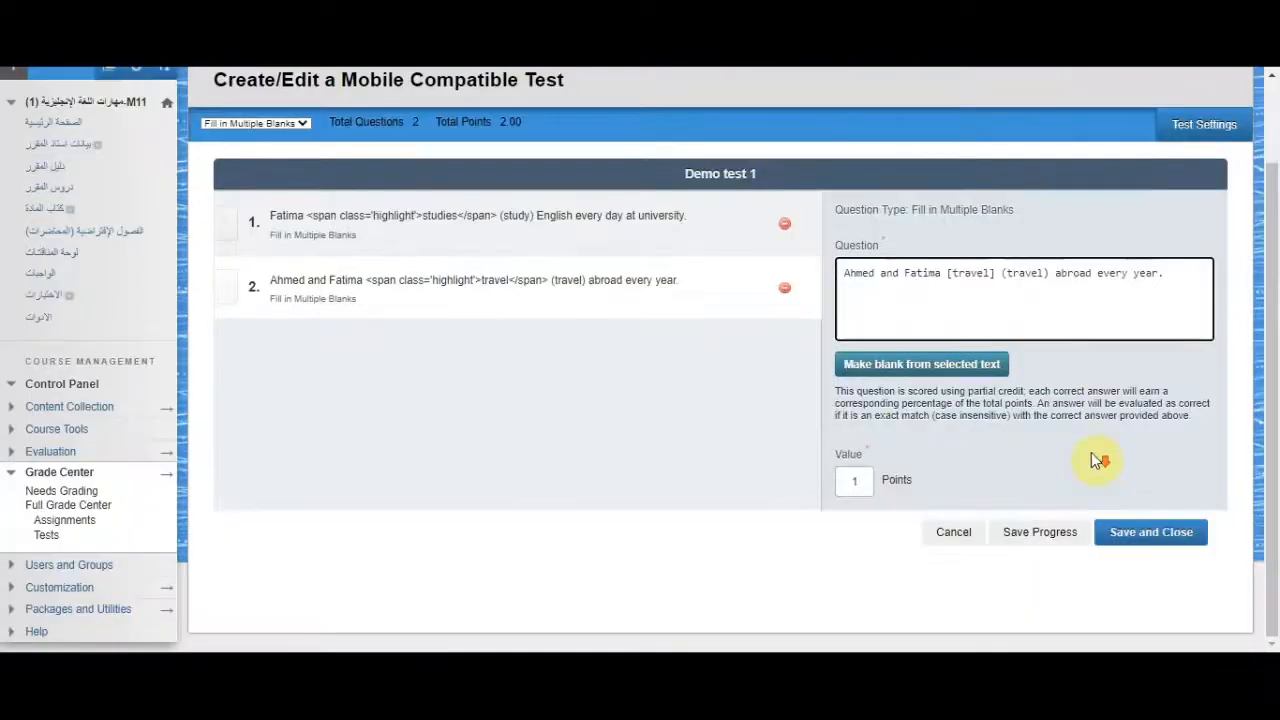
pyautogui.click(1038, 533)
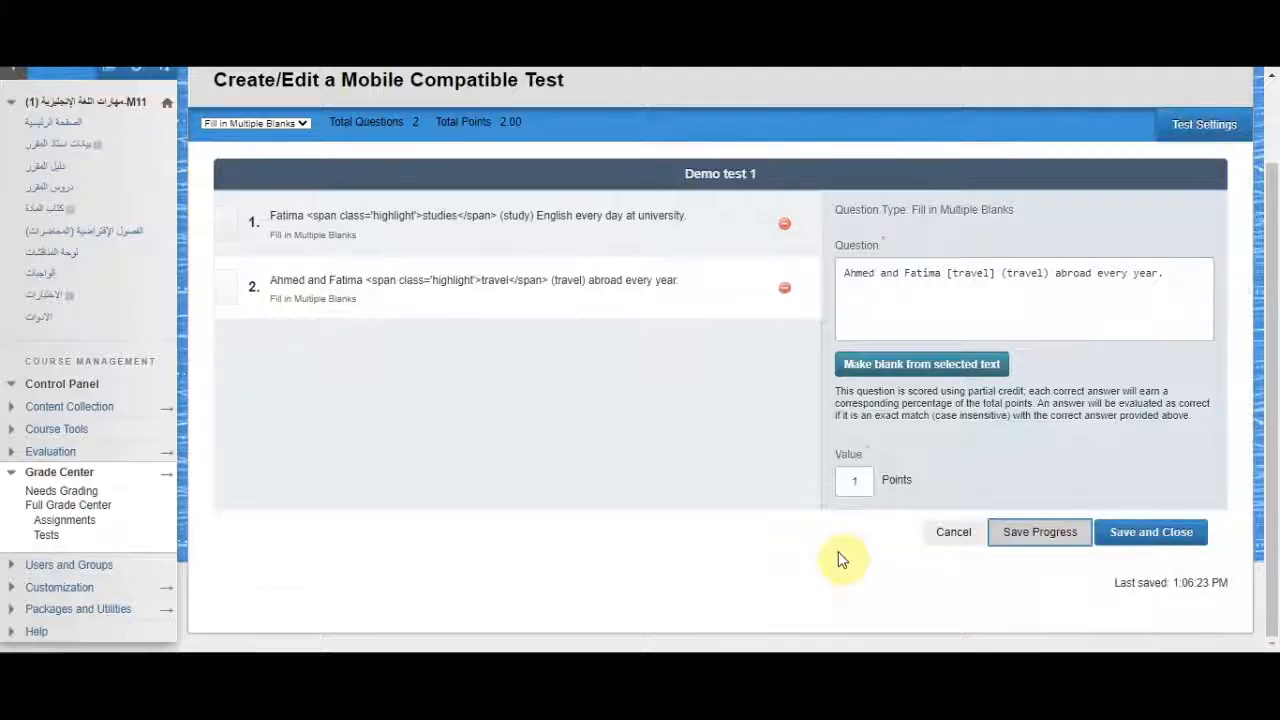
# Step: Add a Multiple Choice question as the third question of the test
pyautogui.scroll(2, 449, 457)
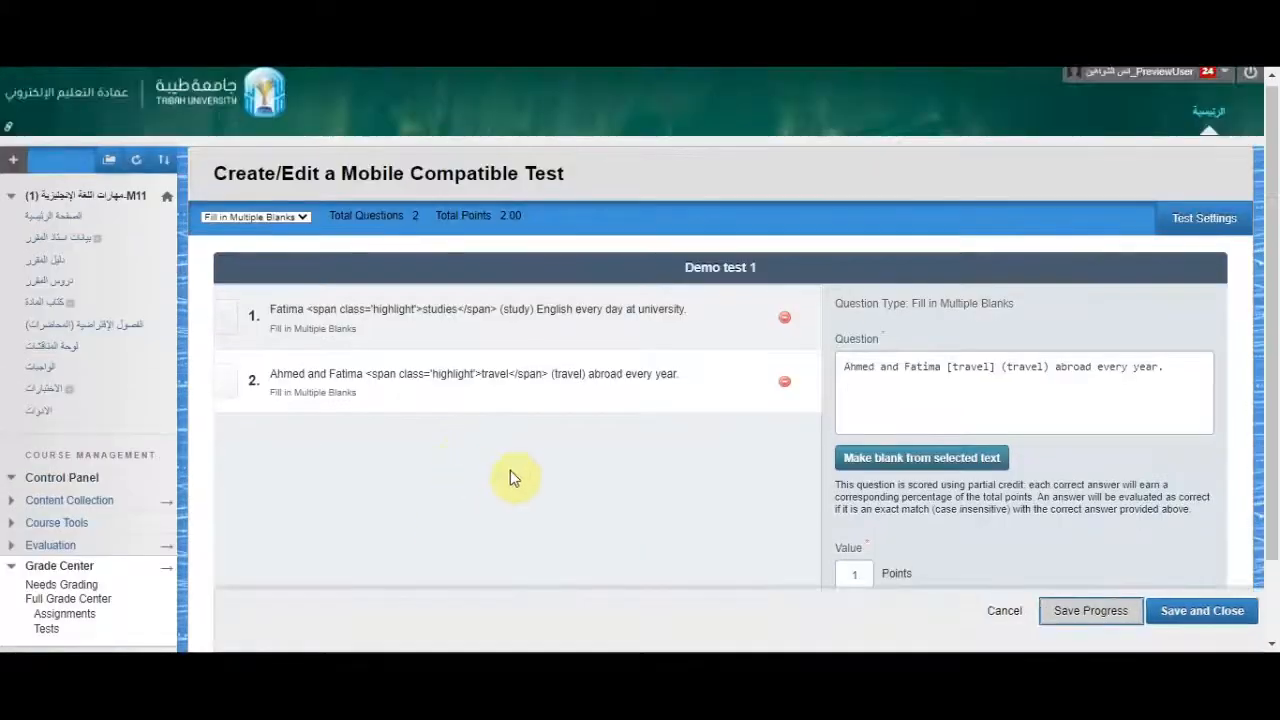
pyautogui.click(280, 218)
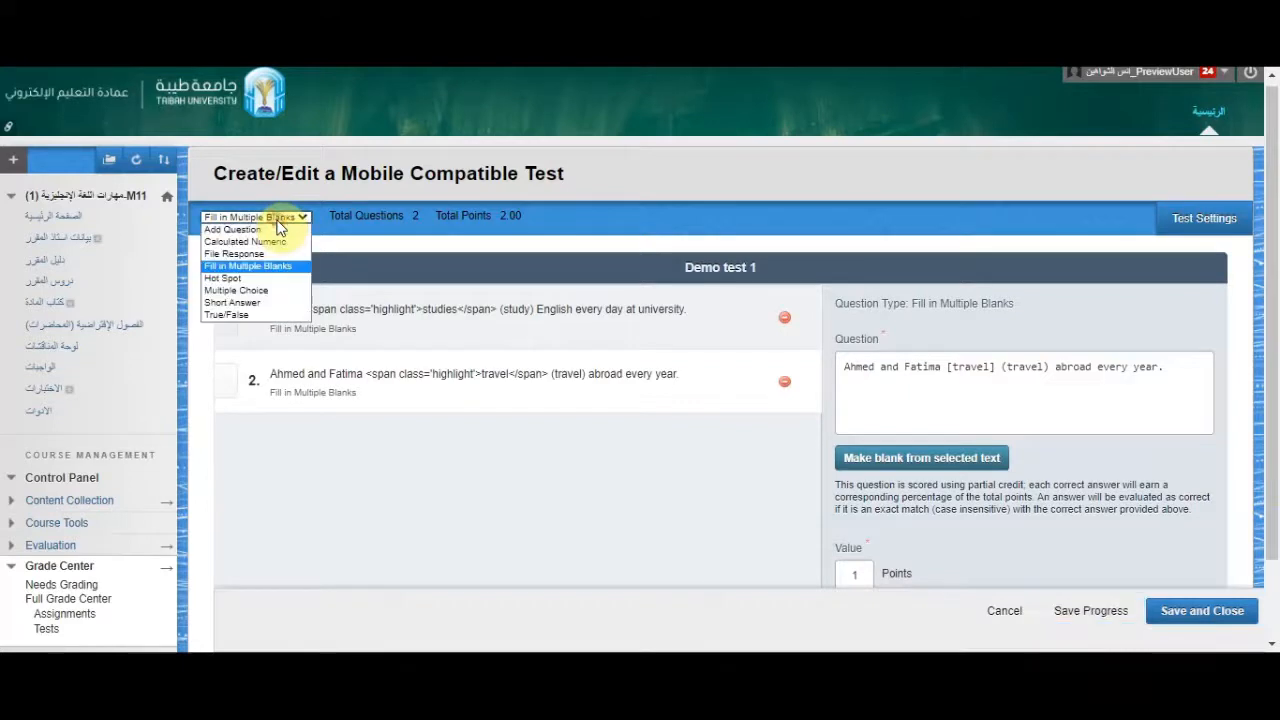
pyautogui.click(277, 291)
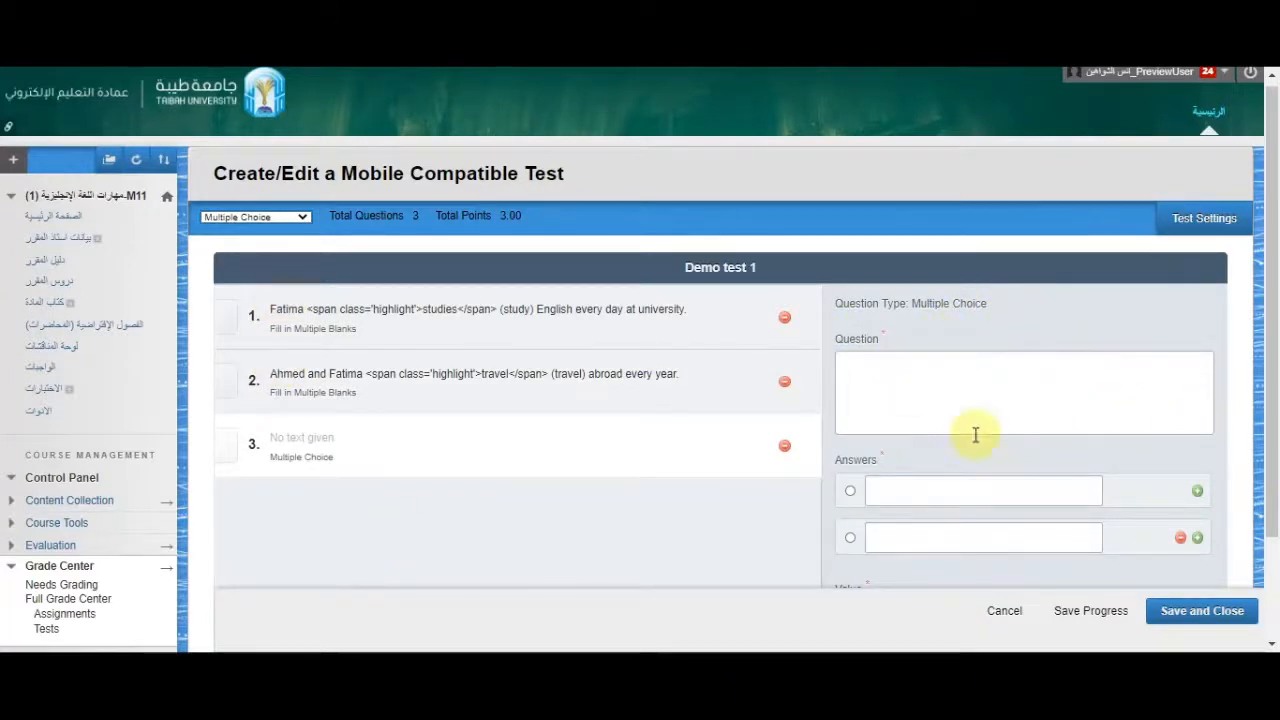
# Step: Copy the sentence "My new book is a huge __________. Lots of people are reading it." from Word into the question text of question 3
pyautogui.scroll(-2, 943, 476)
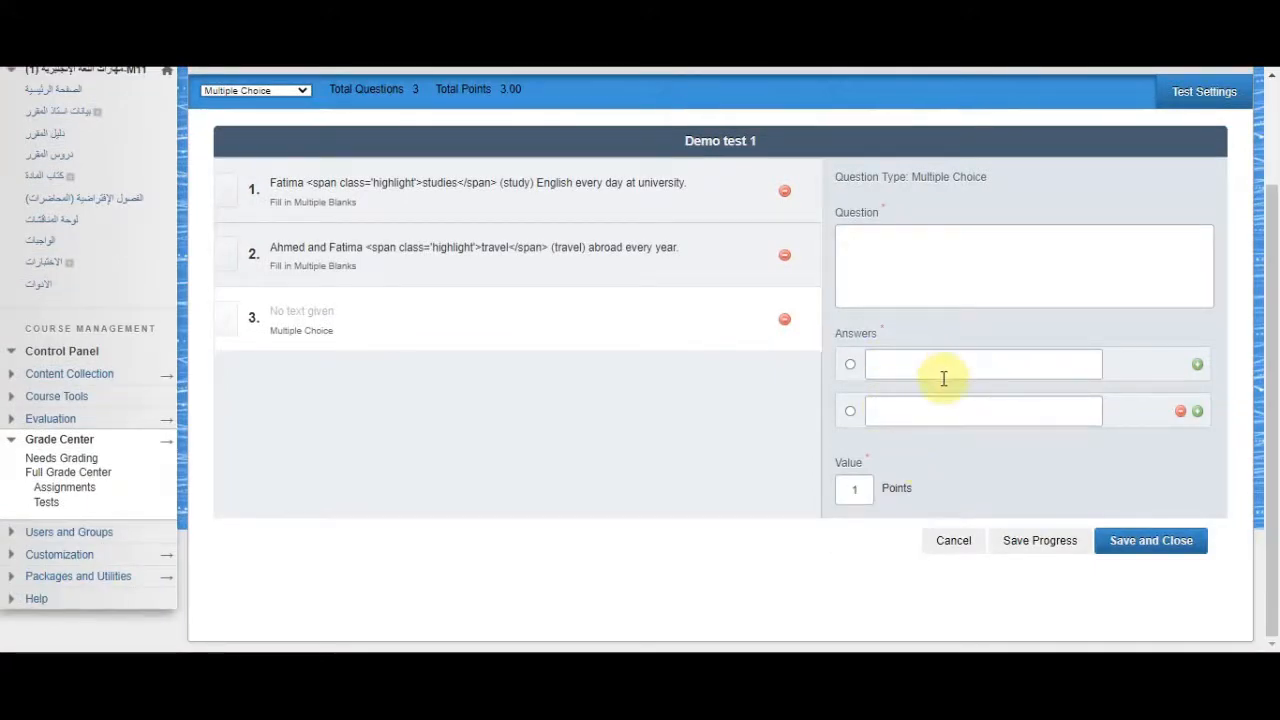
pyautogui.click(271, 670)
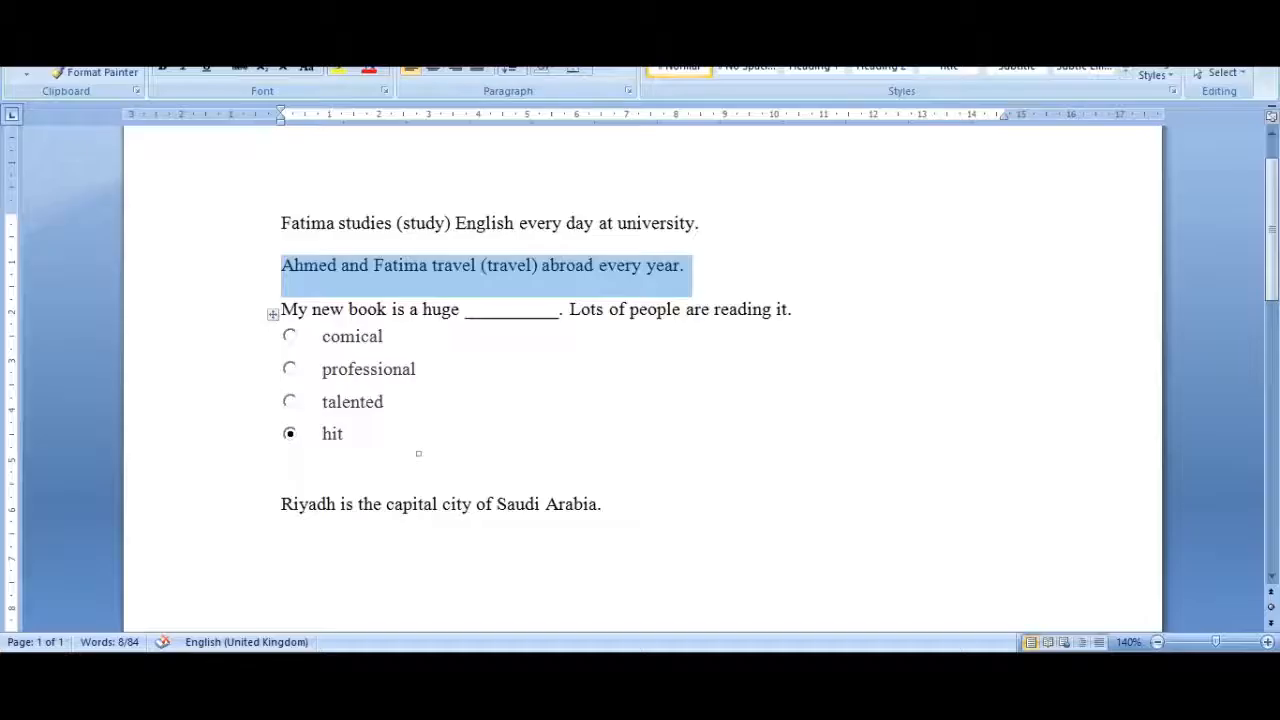
pyautogui.moveTo(823, 309); pyautogui.dragTo(290, 311)
pyautogui.hotkey('ctrl', 'c')
pyautogui.click(271, 670)
pyautogui.click(1072, 258)
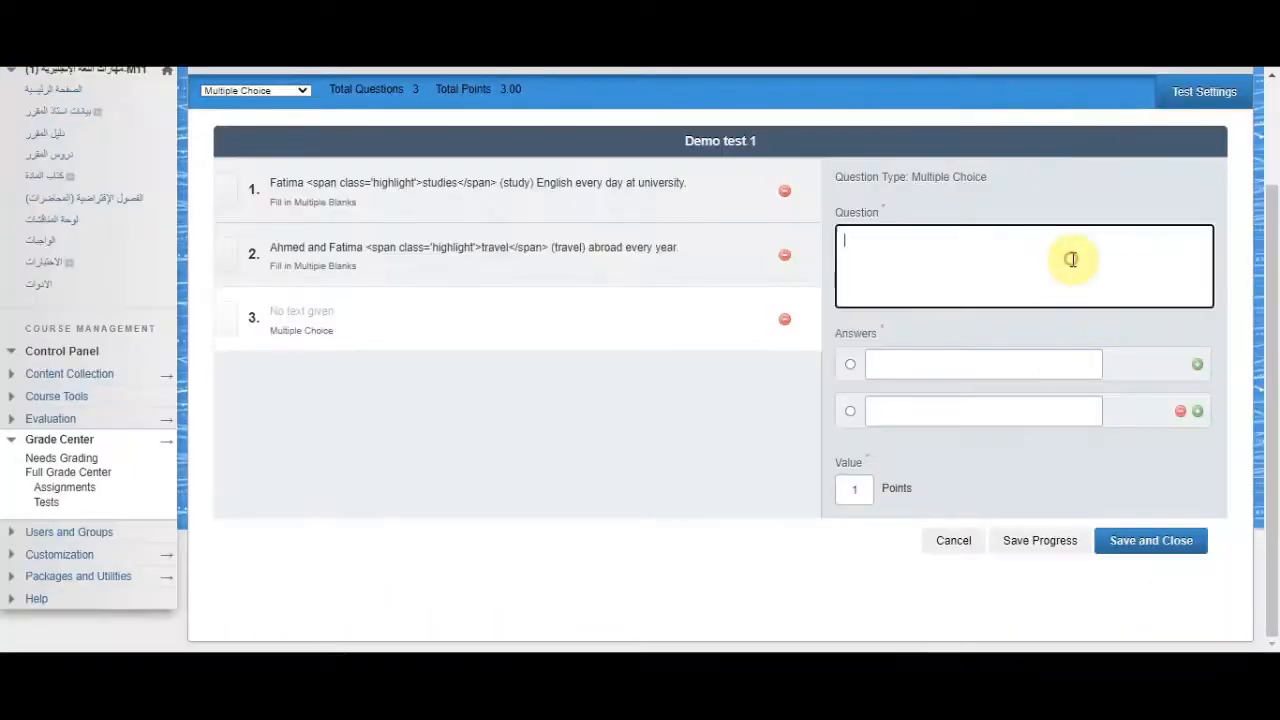
pyautogui.hotkey('ctrl', 'v')
pyautogui.doubleClick(1006, 242)
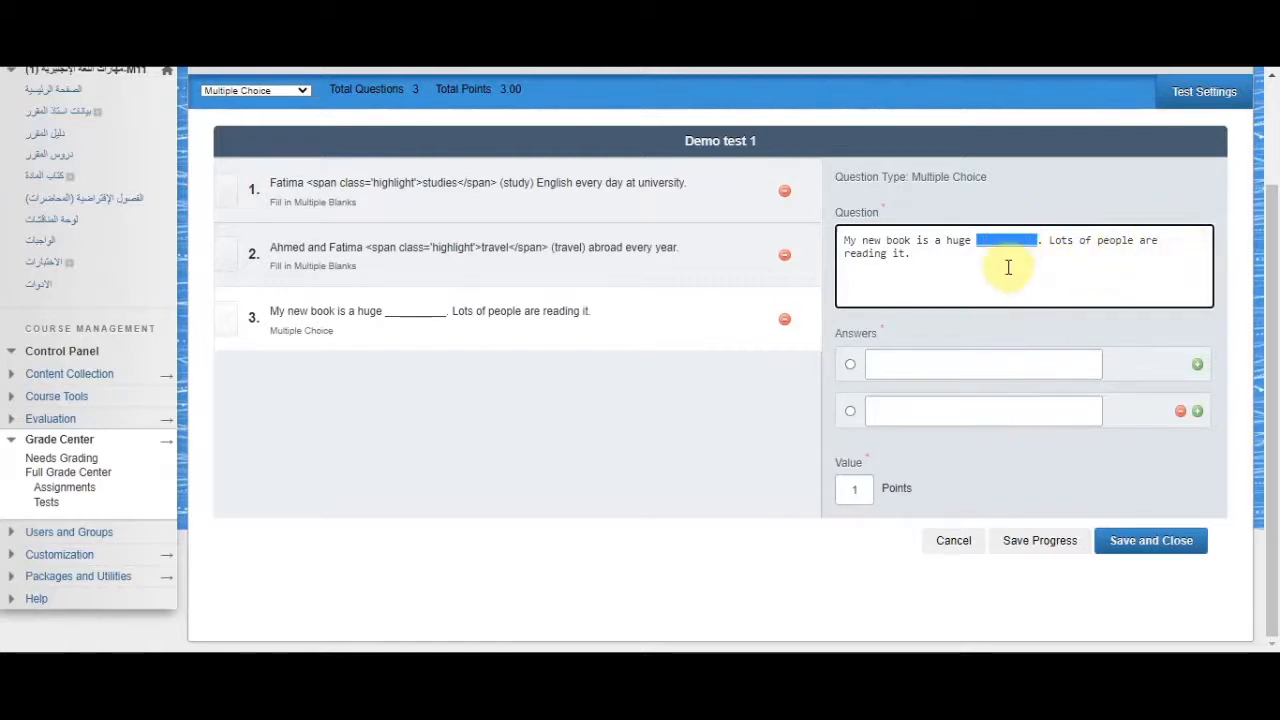
# Step: Copy "comical" and "professional" from the Word document into the first and second answers of question 3
pyautogui.click(665, 670)
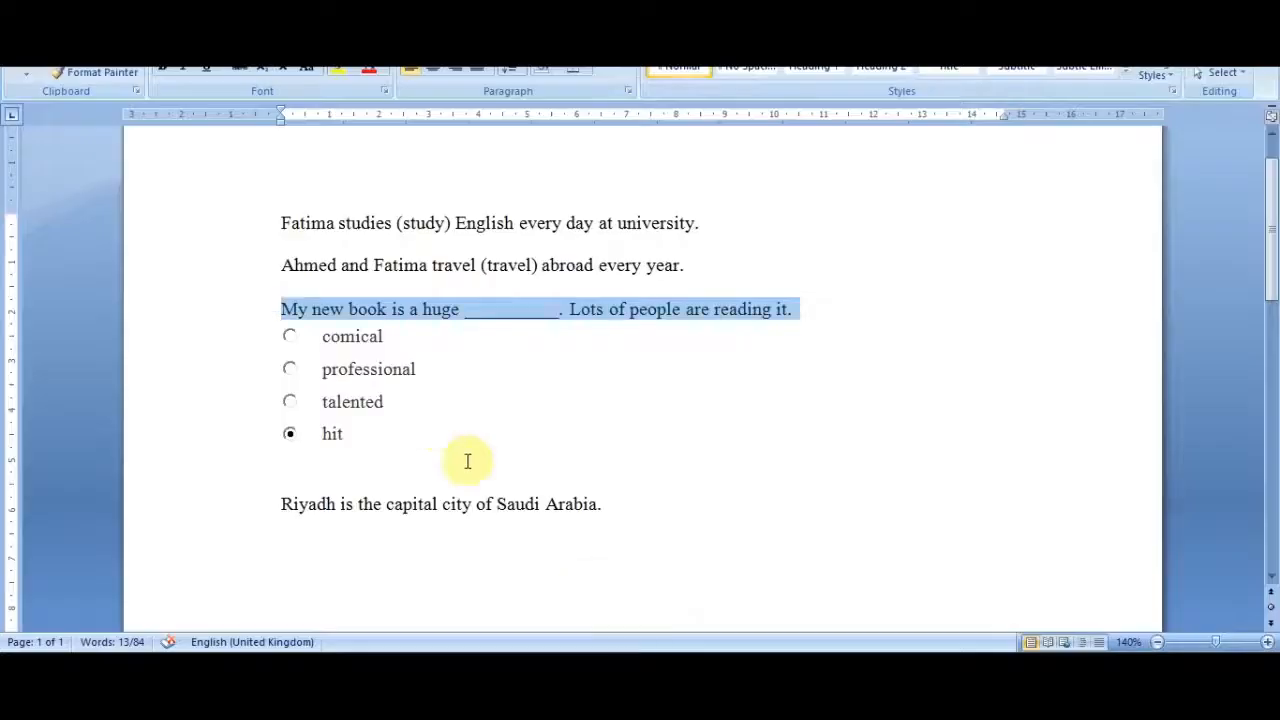
pyautogui.doubleClick(362, 338)
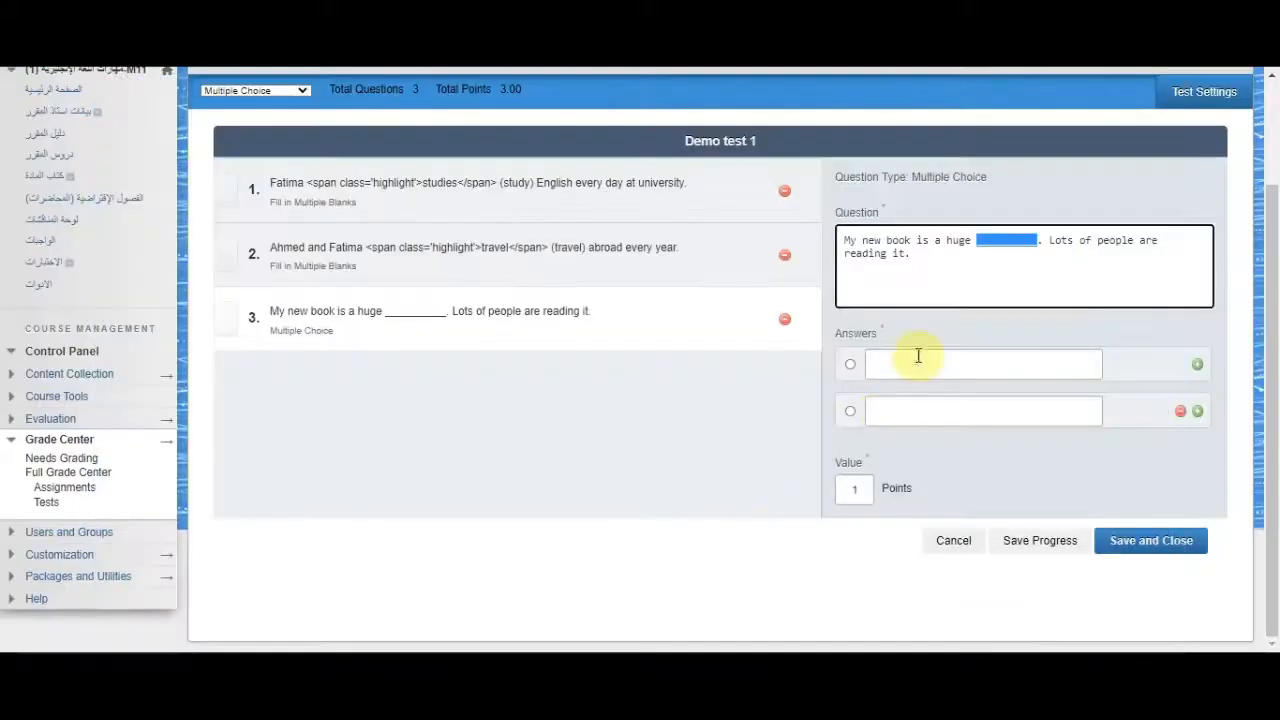
pyautogui.click(908, 362)
pyautogui.hotkey('ctrl', 'v')
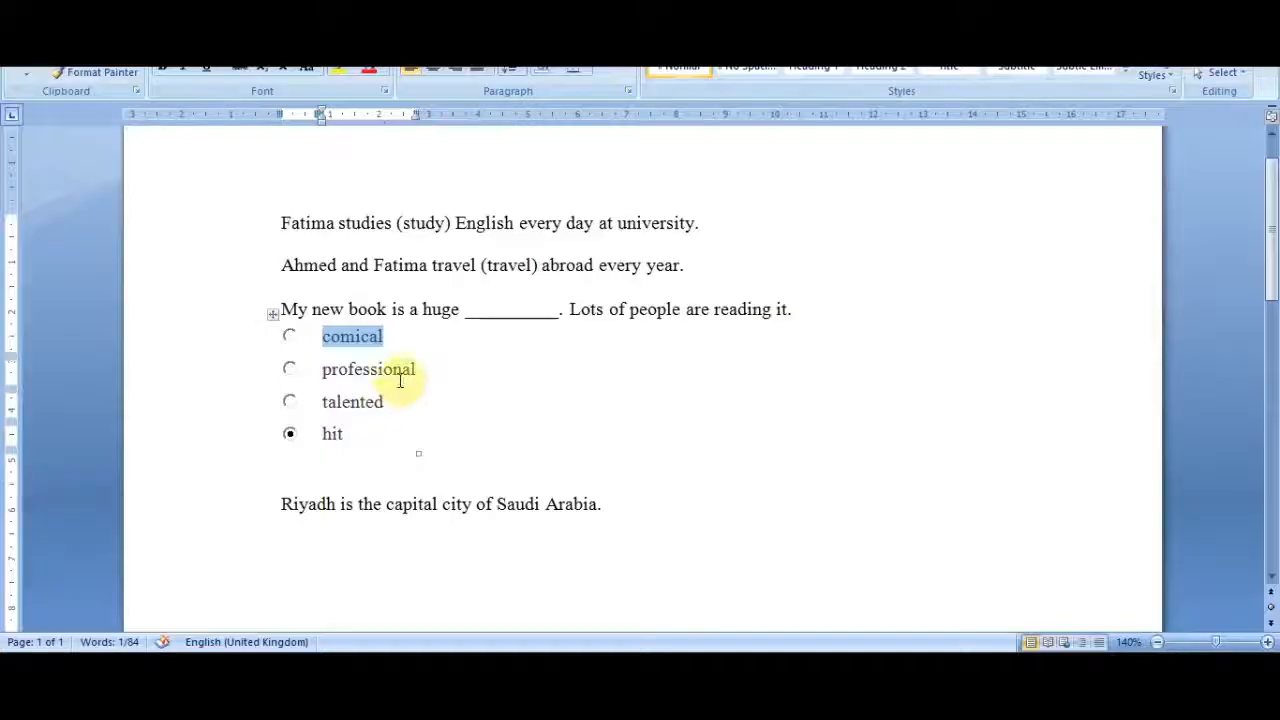
pyautogui.doubleClick(398, 370)
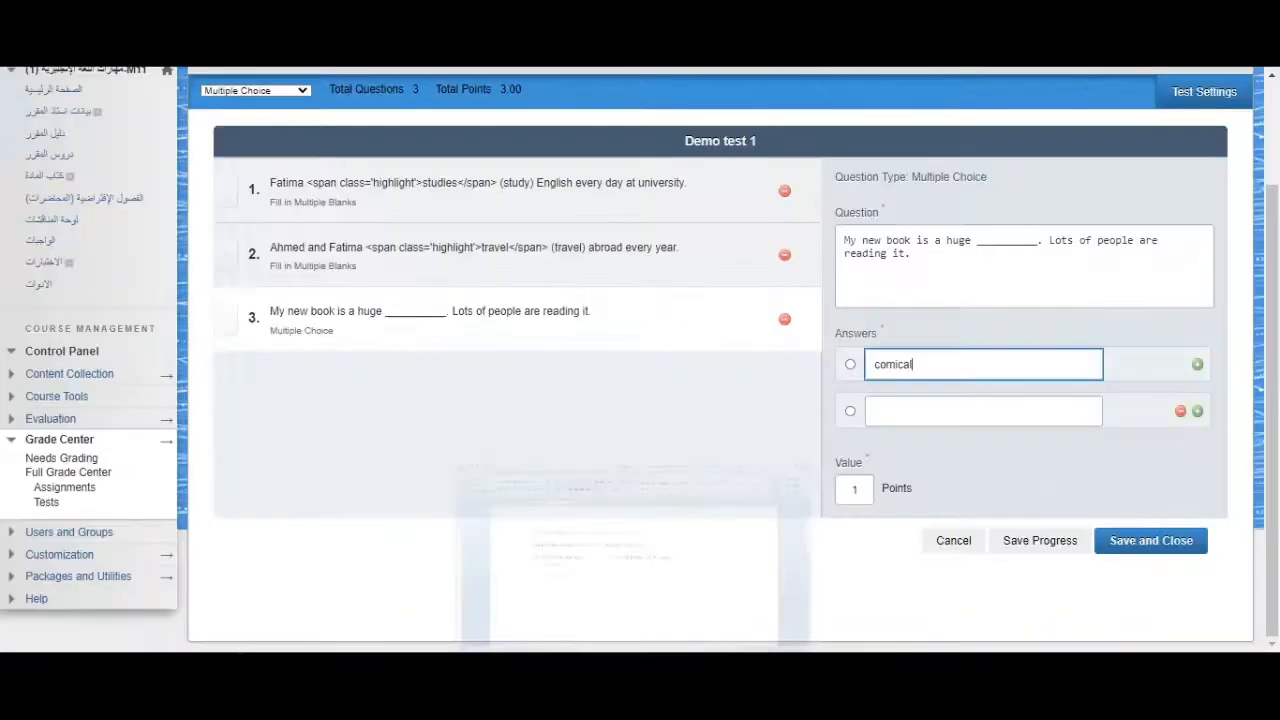
pyautogui.click(890, 411)
pyautogui.hotkey('ctrl', 'v')
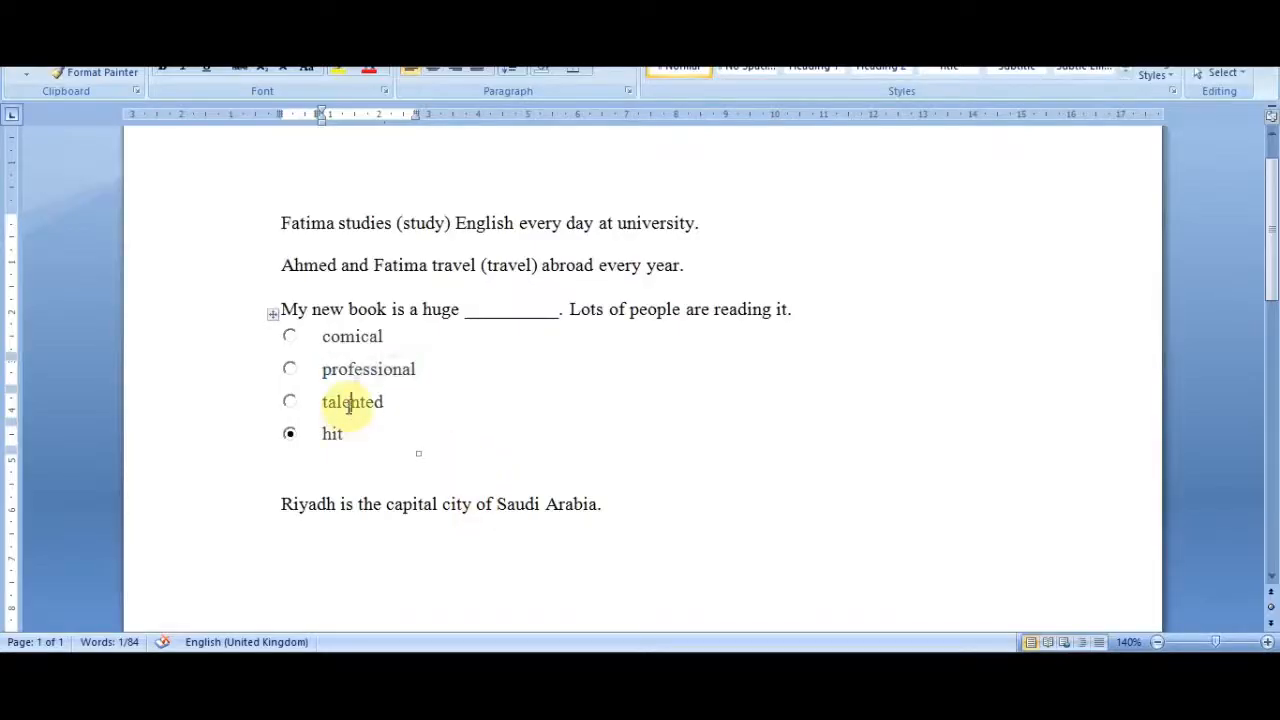
# Step: Add a third and a fourth answer to question 3 and fill them with "talented" and "hit" from the Word document
pyautogui.doubleClick(350, 401)
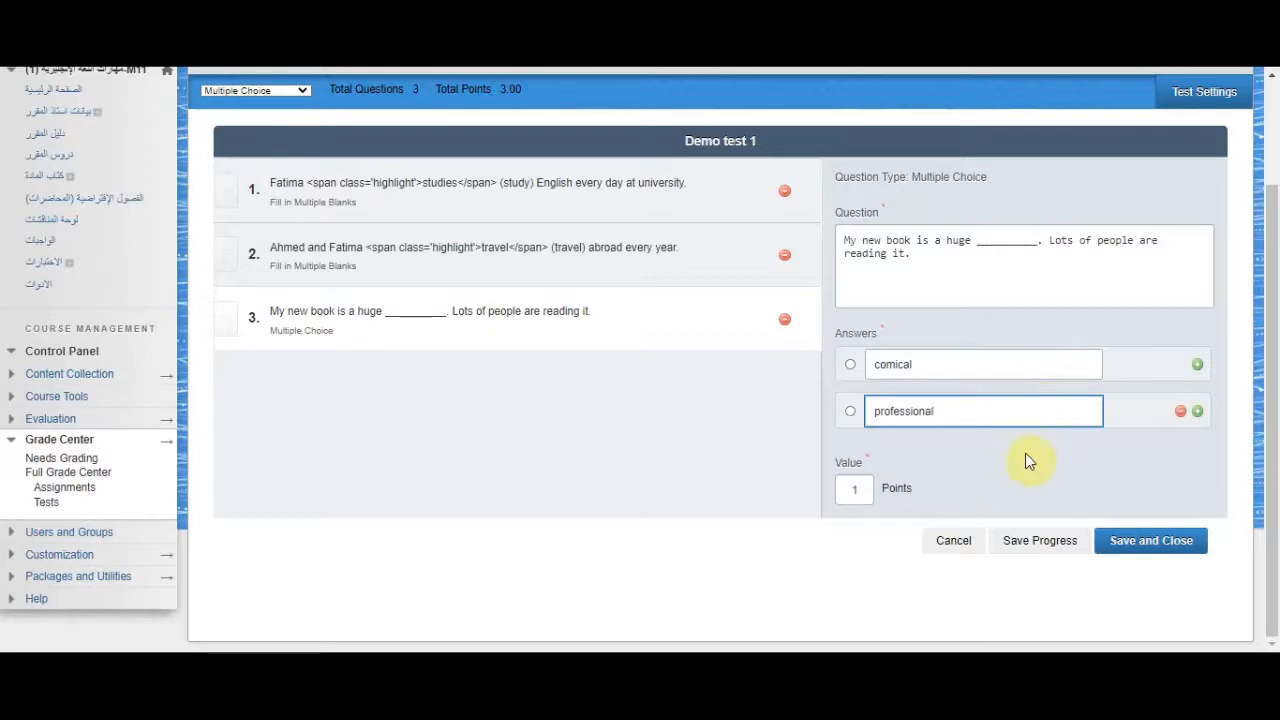
pyautogui.click(1198, 413)
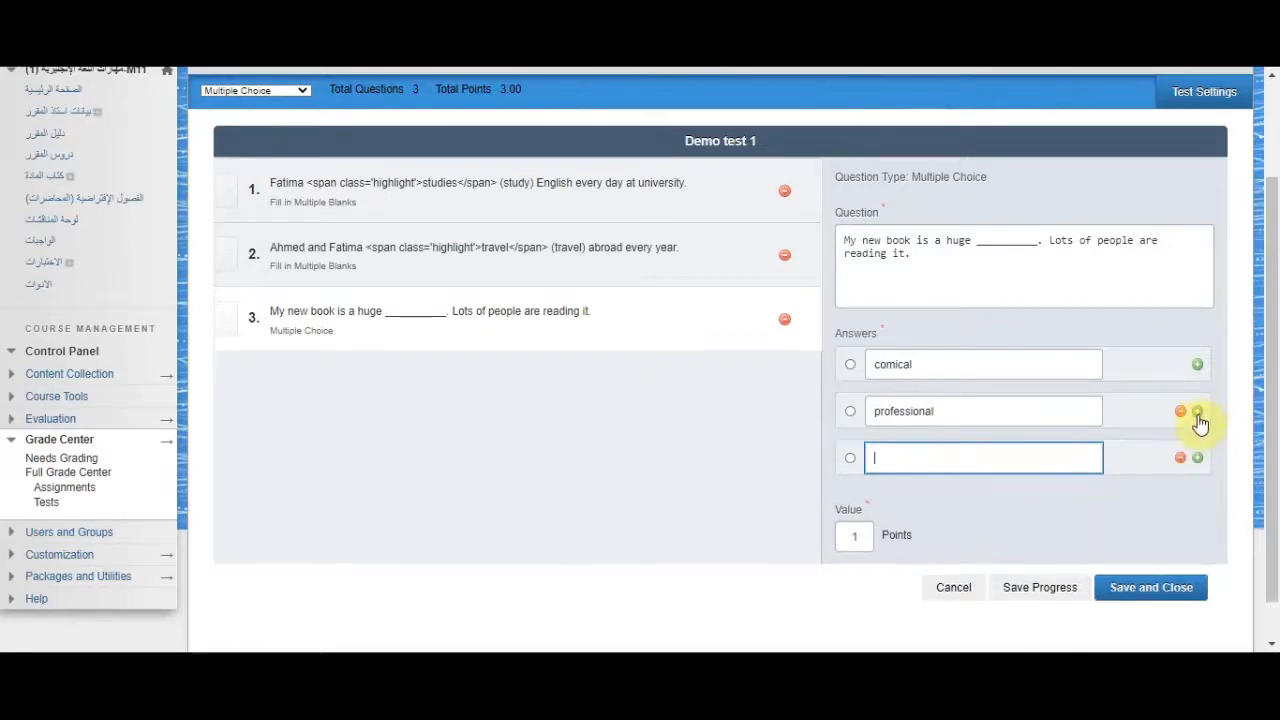
pyautogui.write('talented')
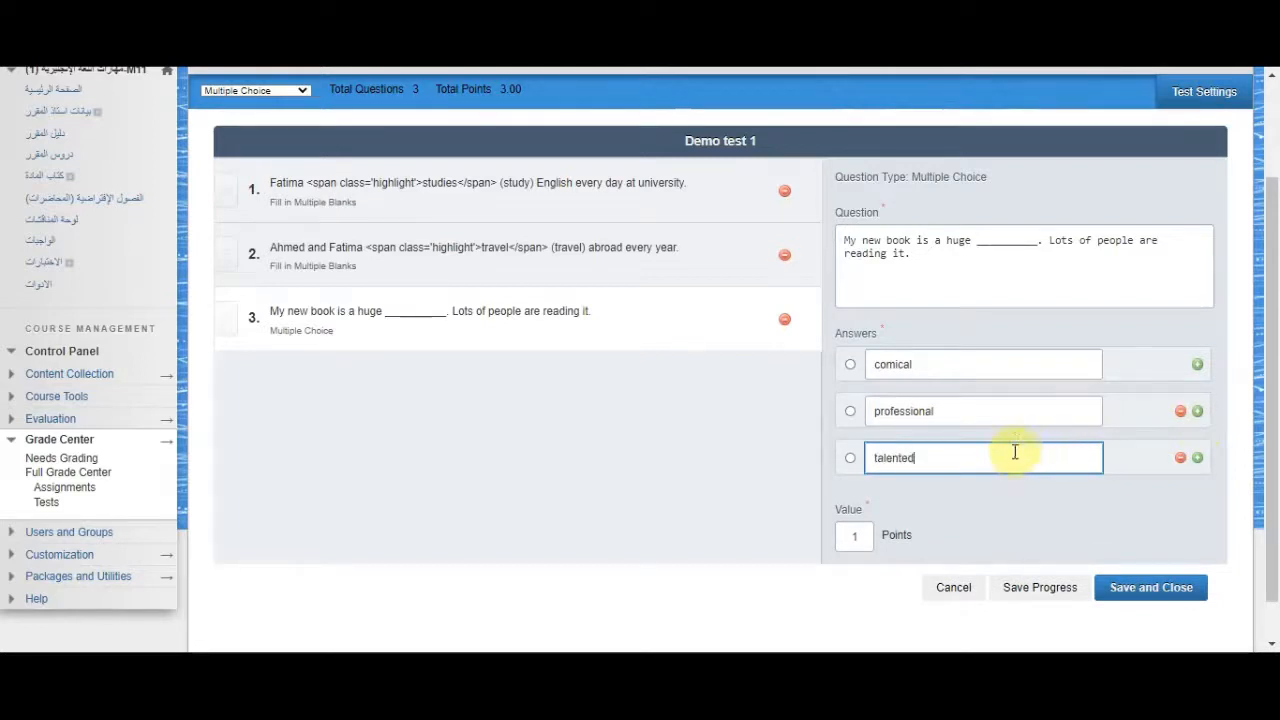
pyautogui.click(645, 672)
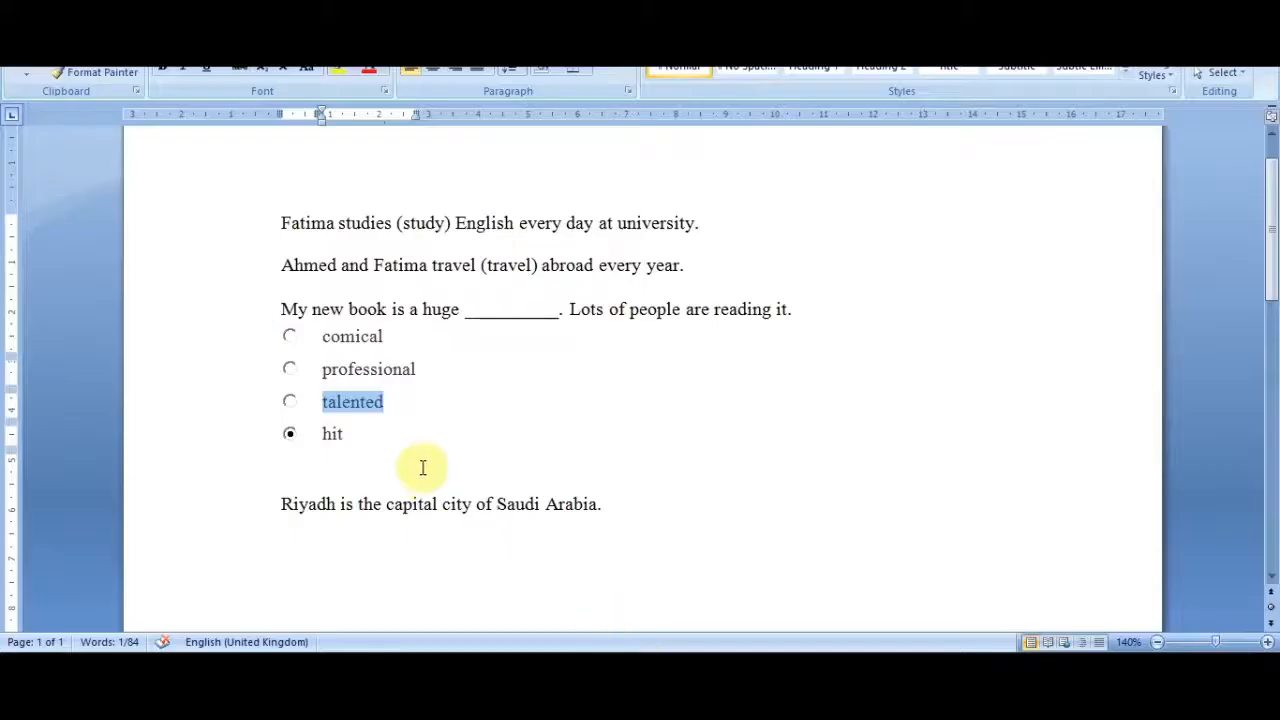
pyautogui.doubleClick(338, 434)
pyautogui.click(573, 670)
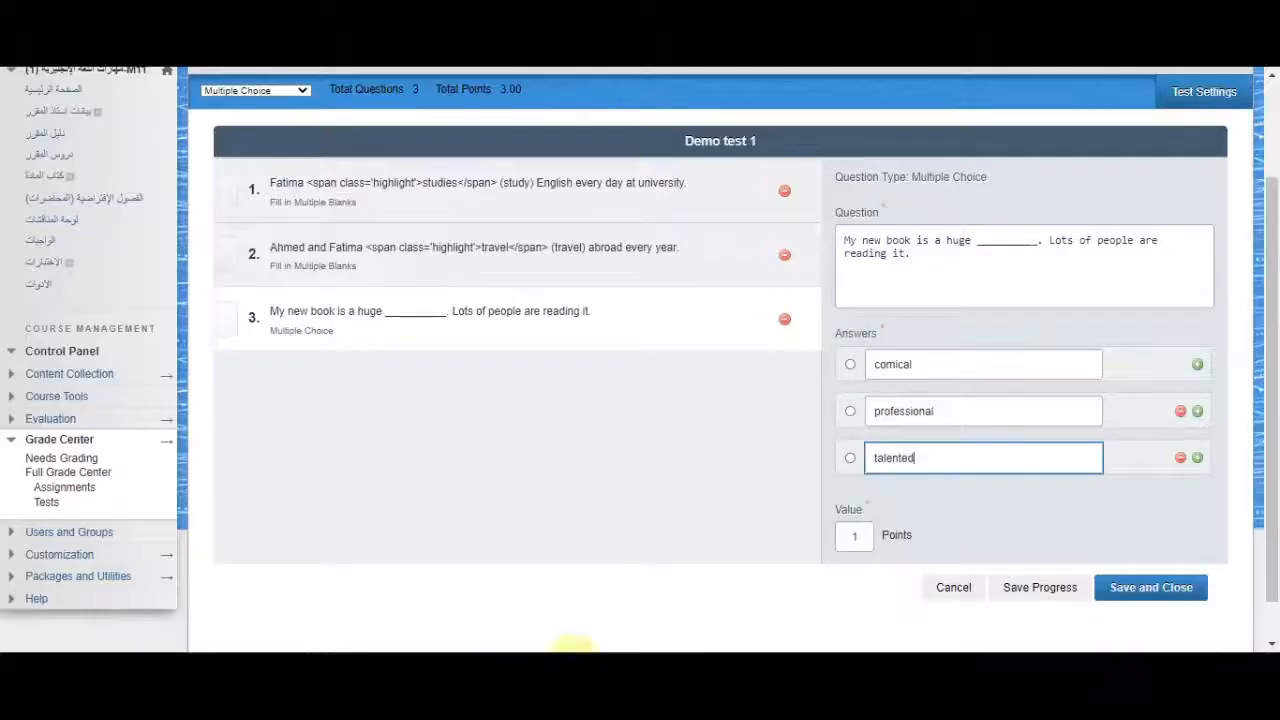
pyautogui.click(1196, 460)
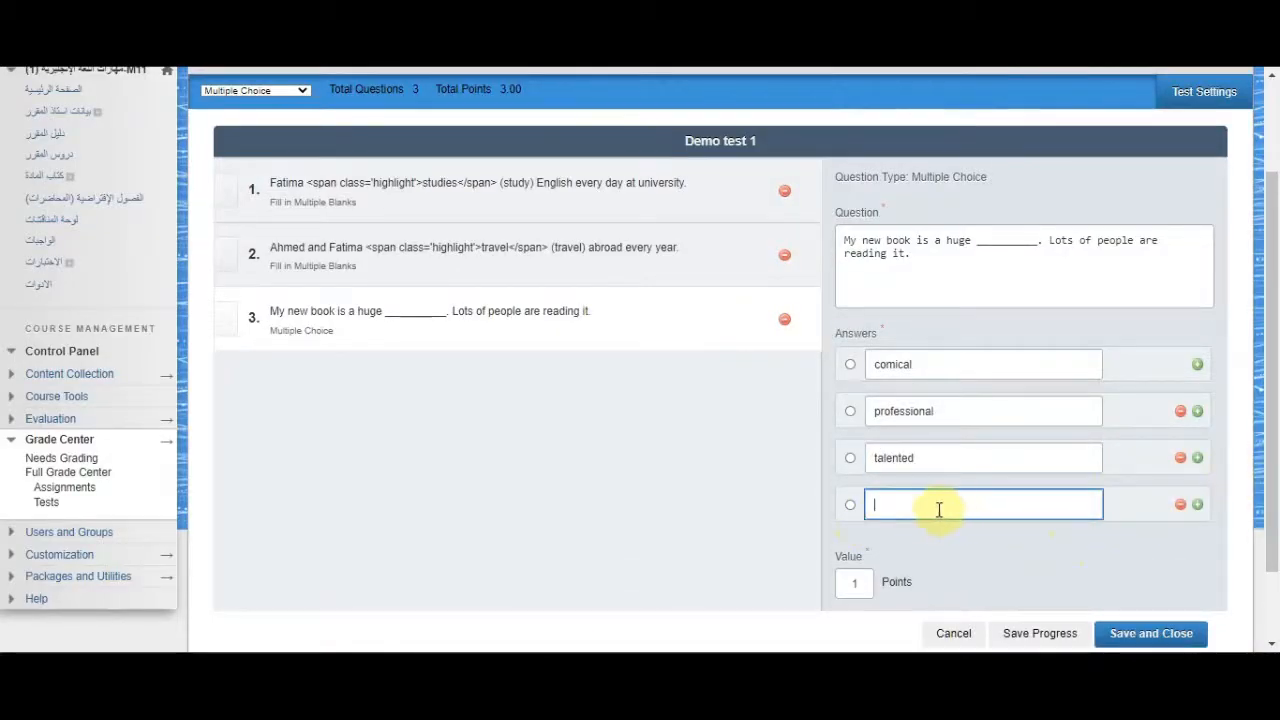
pyautogui.hotkey('ctrl', 'v')
pyautogui.press('Tab')
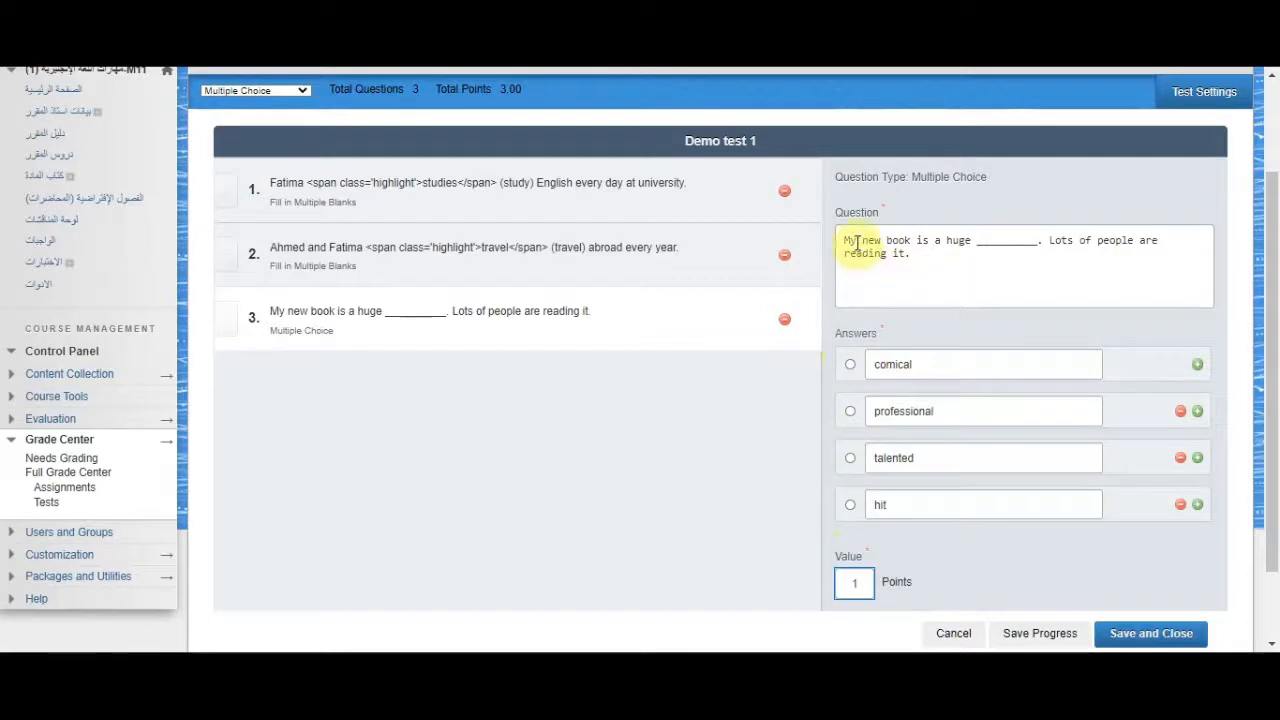
# Step: Mark "hit" as the correct answer of question 3 and save the test progress
pyautogui.click(851, 504)
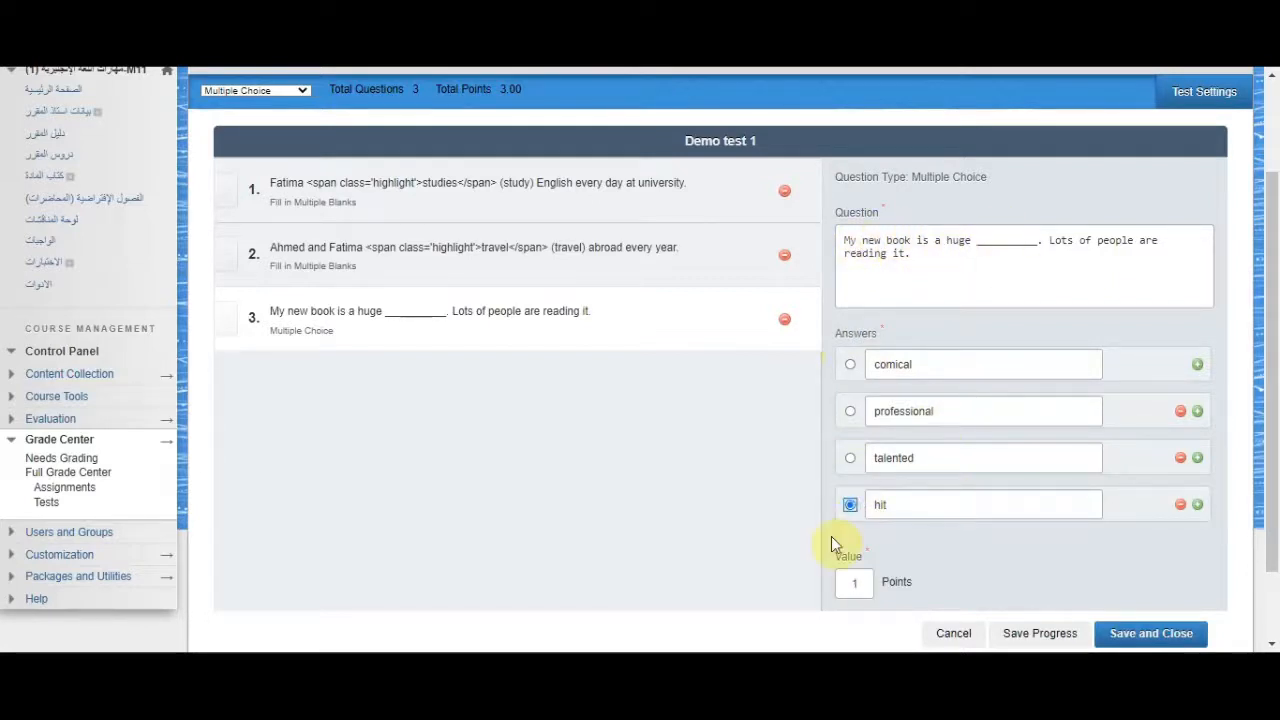
pyautogui.press('Tab')
pyautogui.scroll(-2, 923, 471)
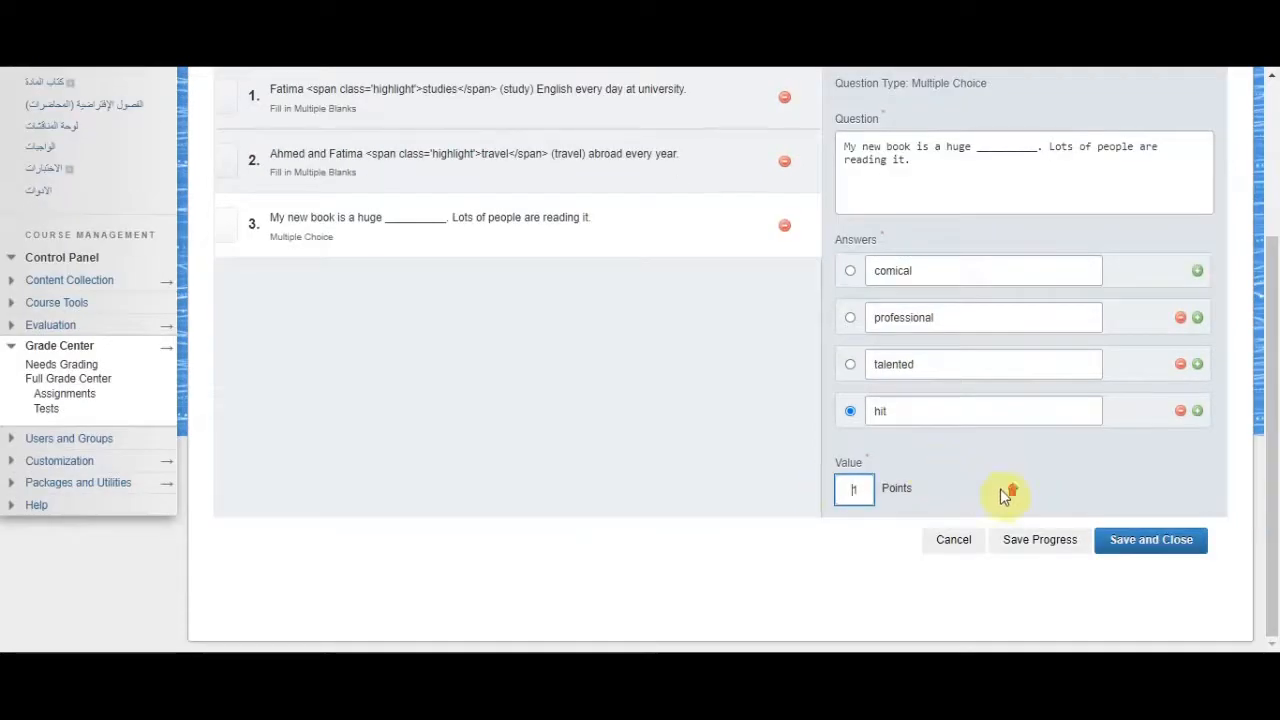
pyautogui.scroll(1, 1004, 497)
pyautogui.scroll(-1, 920, 518)
pyautogui.click(1056, 545)
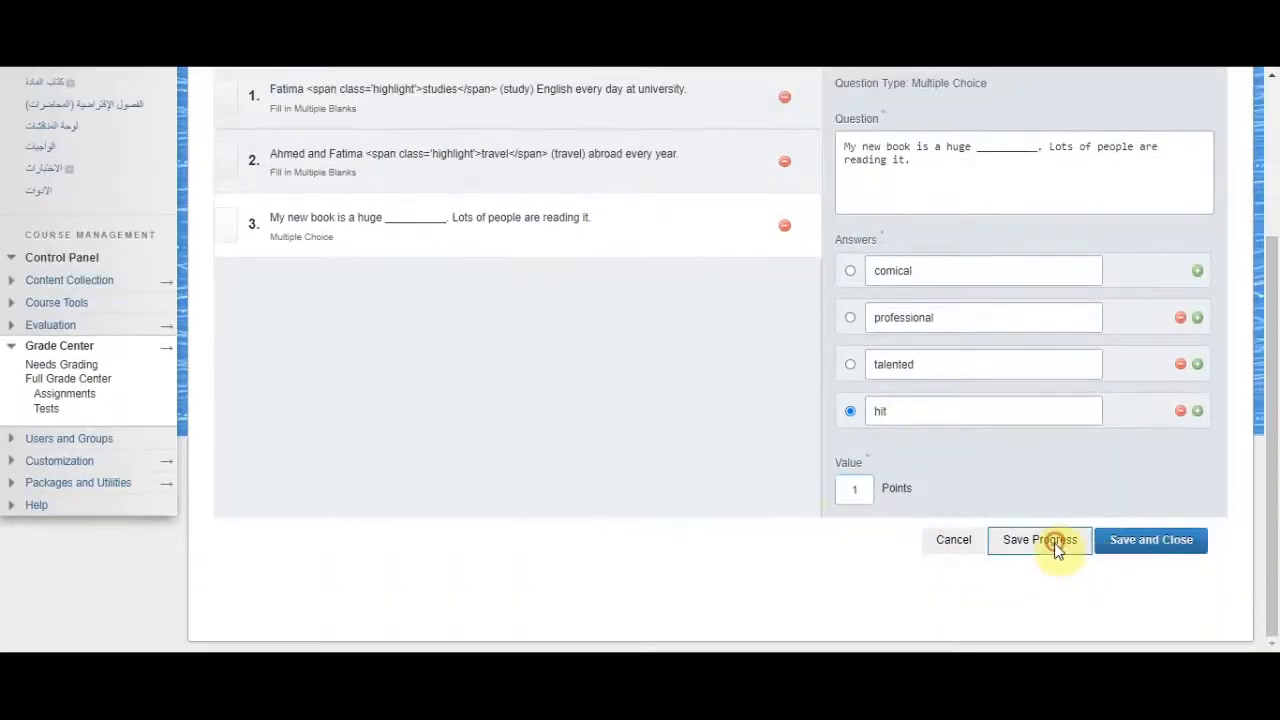
# Step: Add a True/False question as question 4 of Demo test 1
pyautogui.scroll(1, 534, 457)
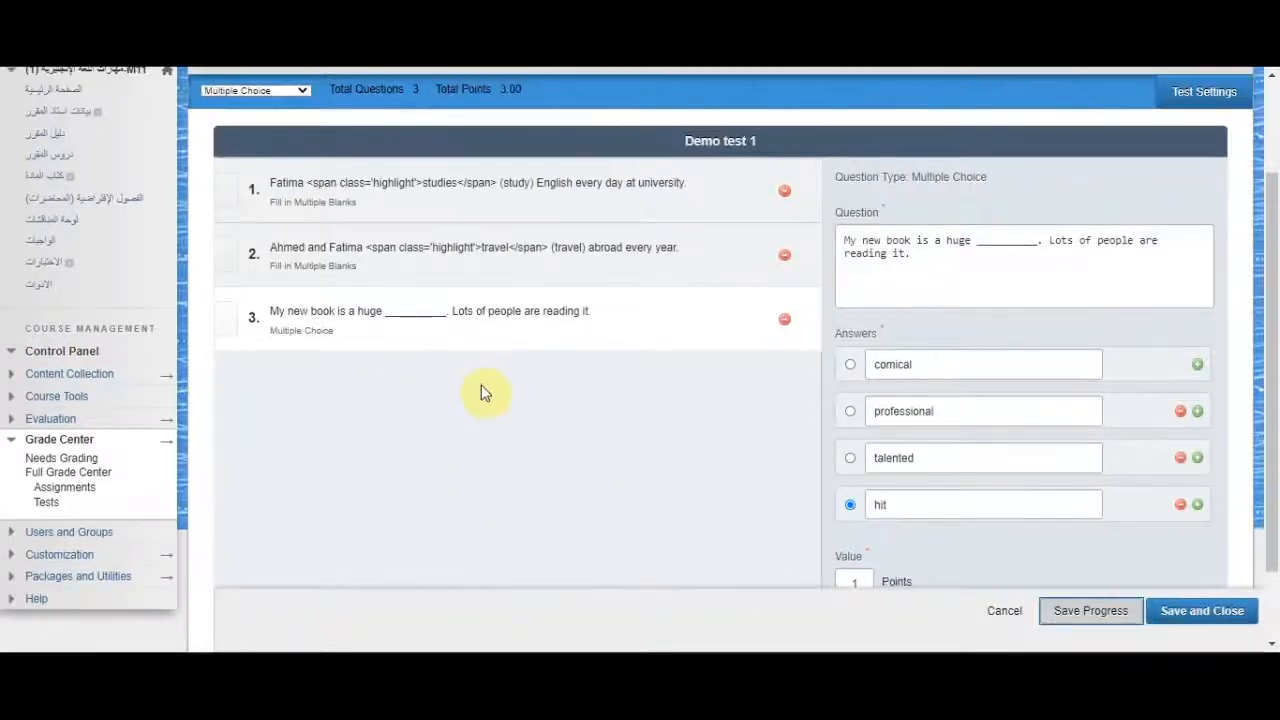
pyautogui.scroll(1, 462, 394)
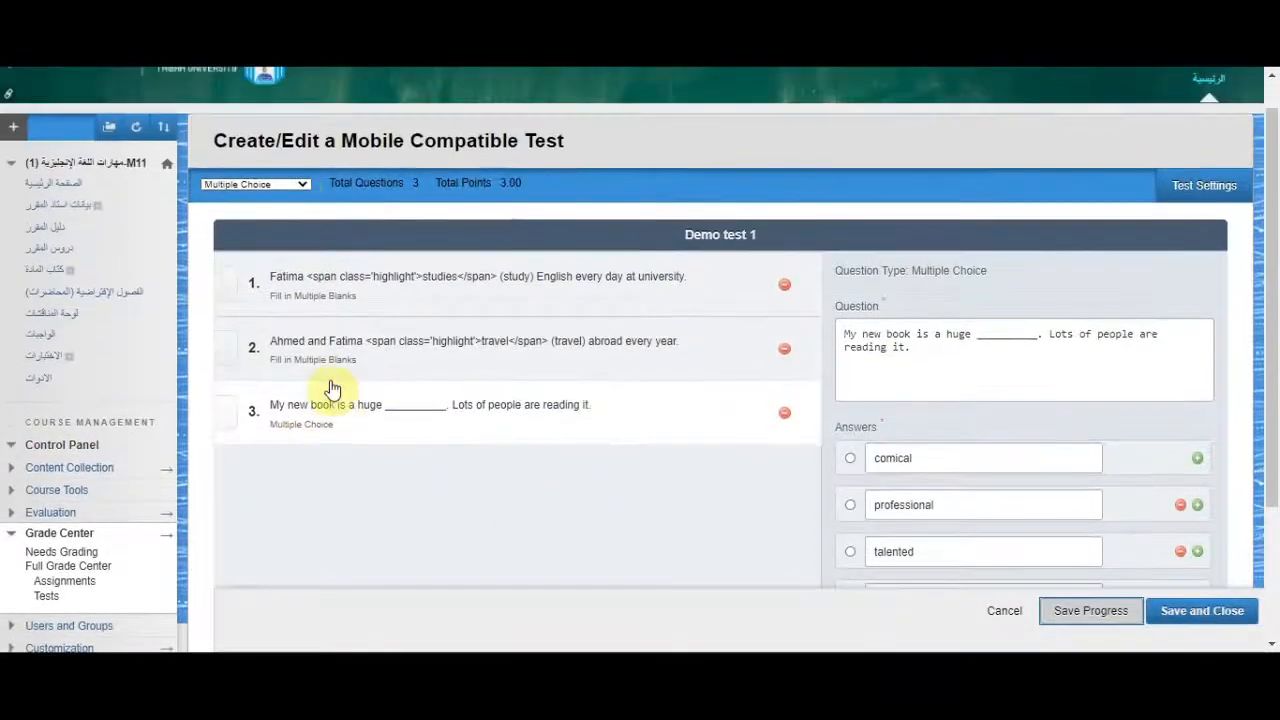
pyautogui.click(298, 185)
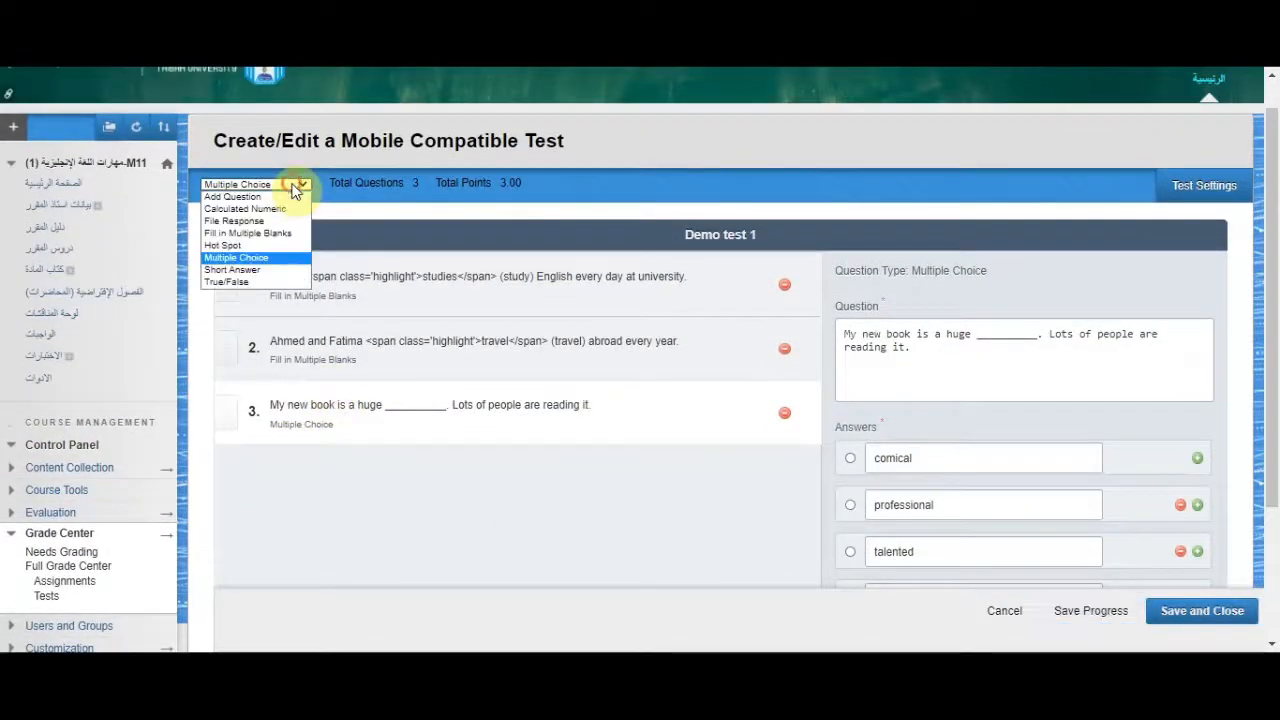
pyautogui.click(263, 283)
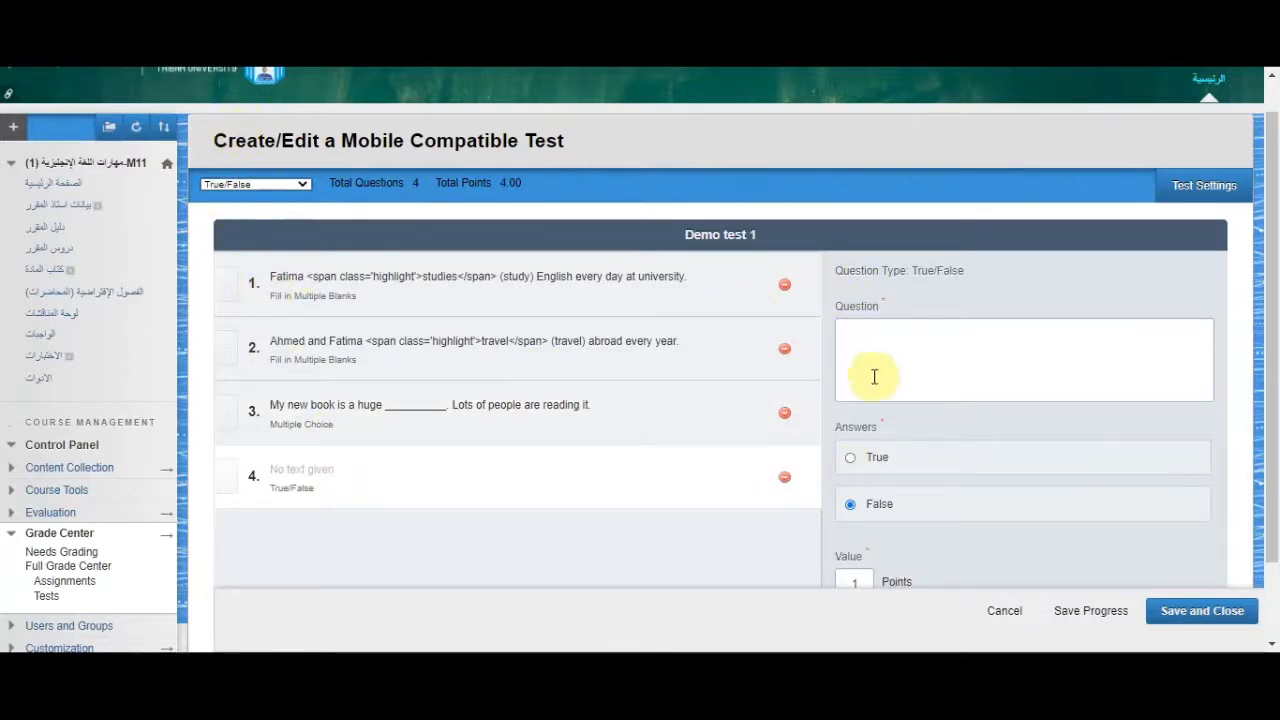
# Step: Copy the sentence "Riyadh is the capital city of Saudi Arabia." from the Word document into the question text of question 4
pyautogui.click(480, 668)
pyautogui.moveTo(642, 509); pyautogui.dragTo(269, 514)
pyautogui.hotkey('ctrl', 'c')
pyautogui.click(490, 668)
pyautogui.click(965, 374)
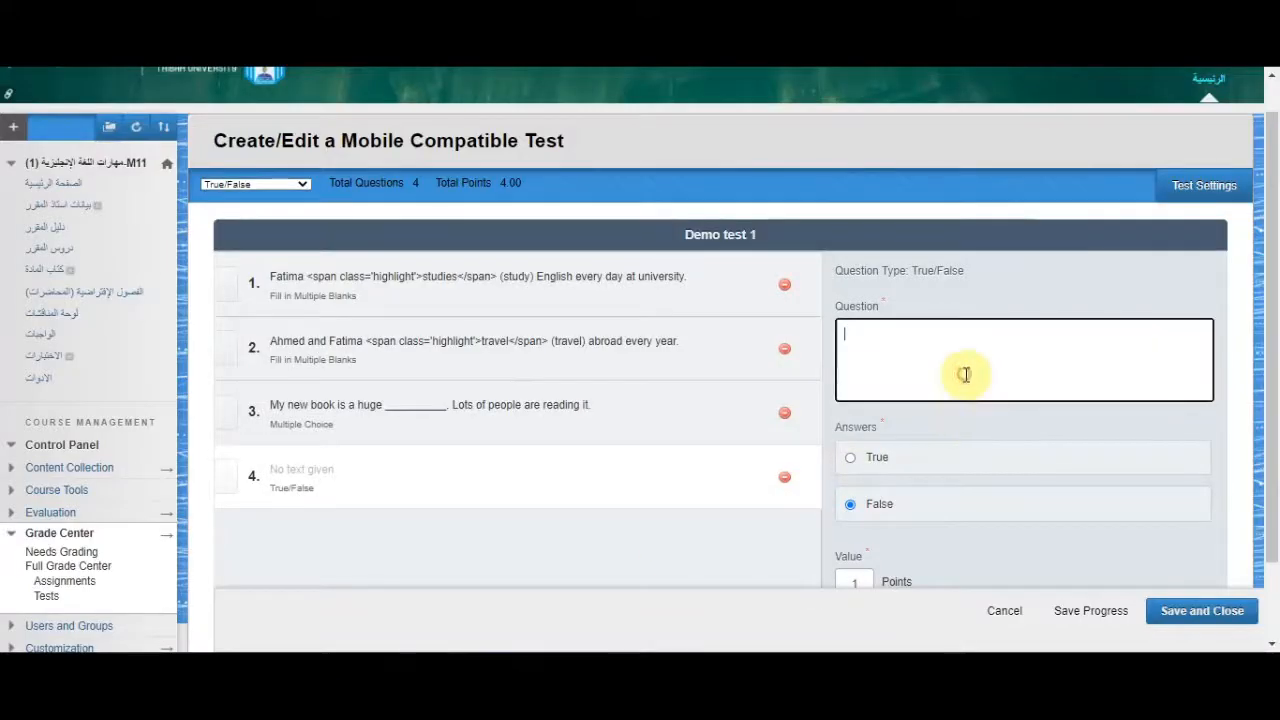
pyautogui.hotkey('ctrl', 'v')
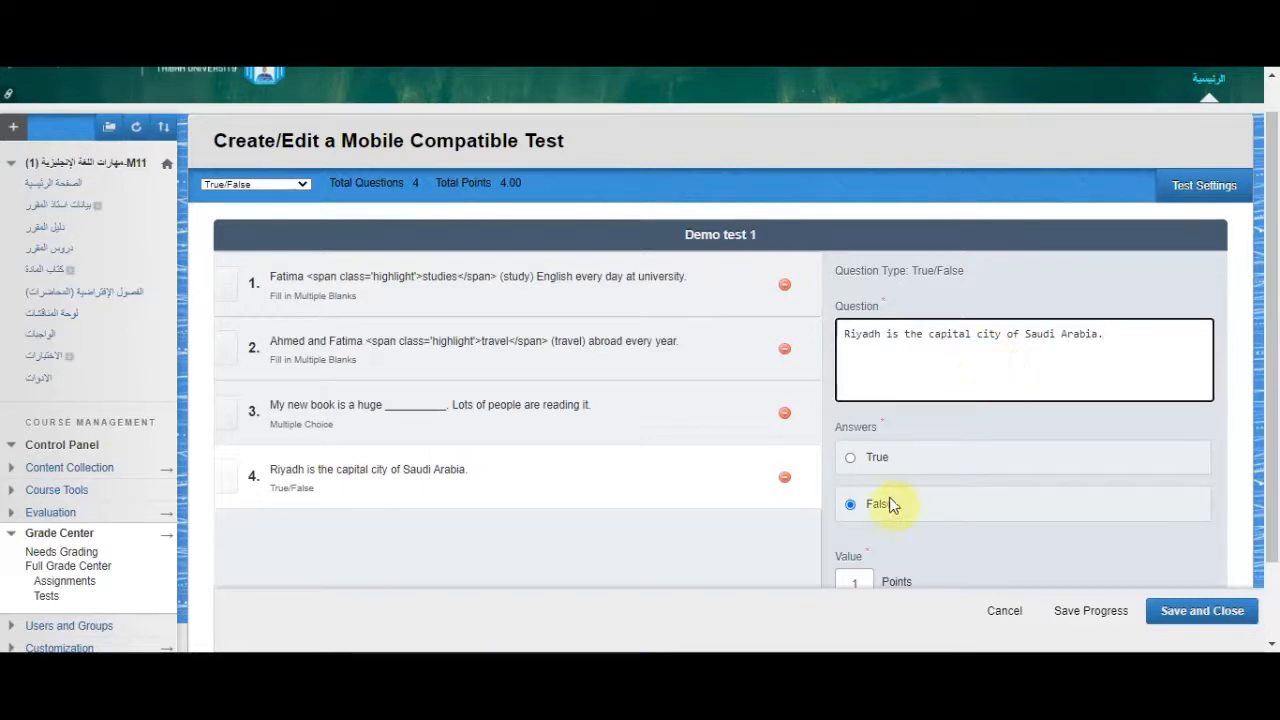
# Step: Mark "True" as the correct answer of question 4 and save the test progress
pyautogui.scroll(-1, 890, 480)
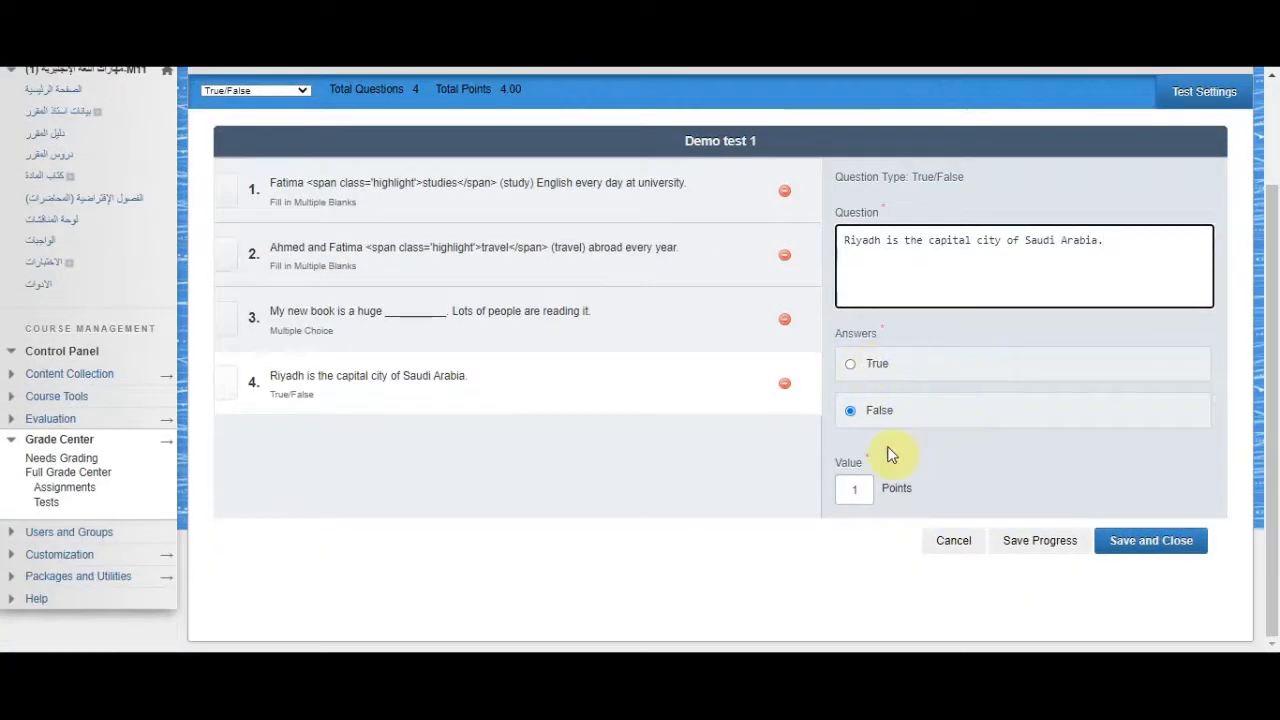
pyautogui.click(850, 364)
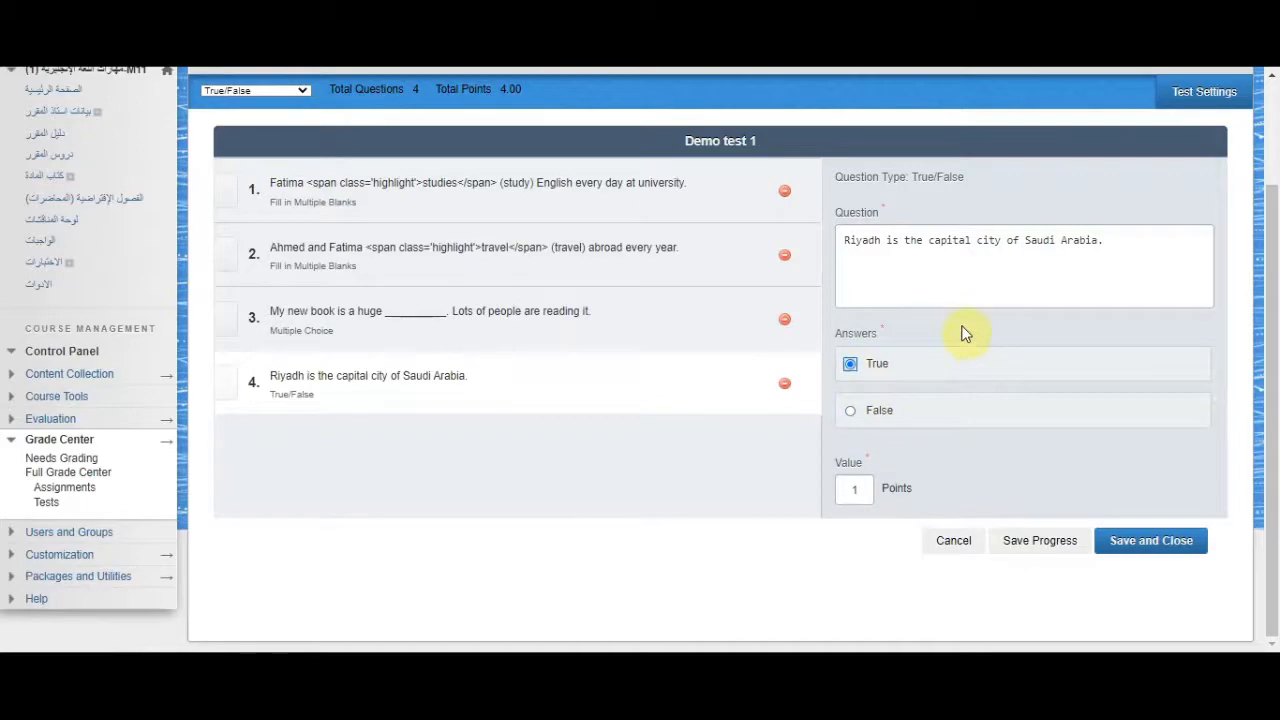
pyautogui.click(1036, 541)
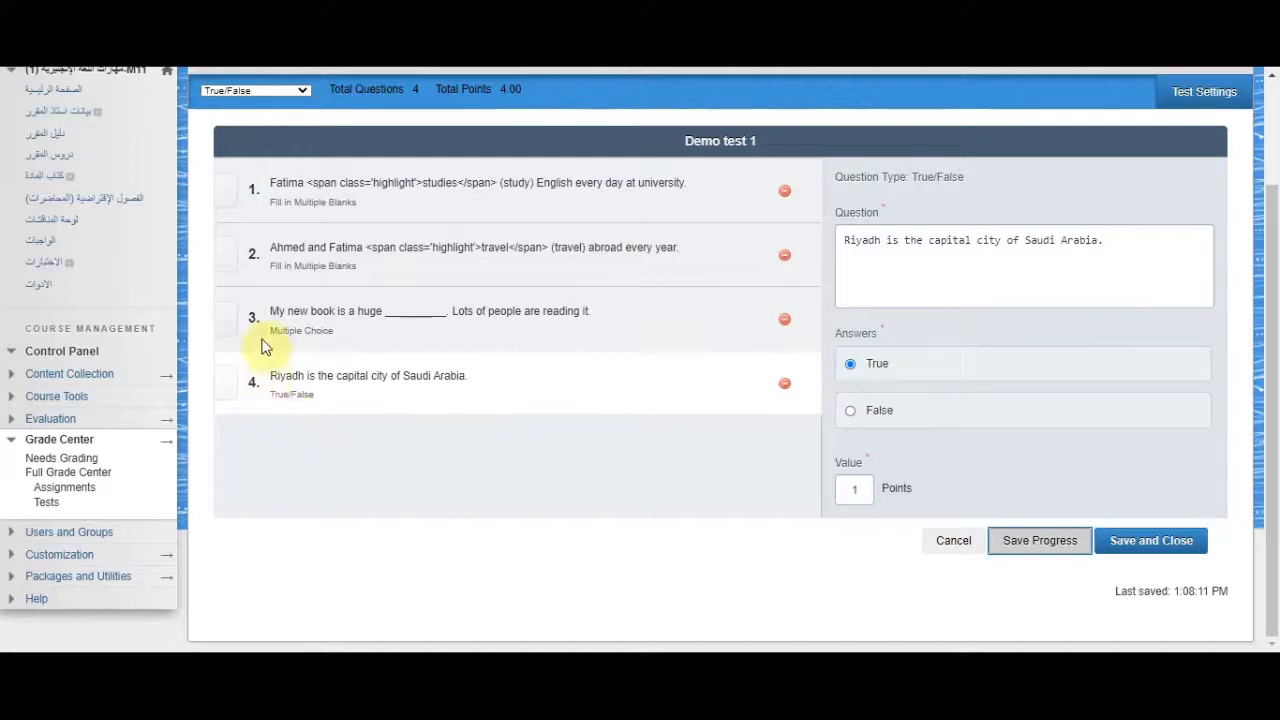
# Step: Look through questions 2, 3 and 4 in the test editor, and save and close the test
pyautogui.click(414, 340)
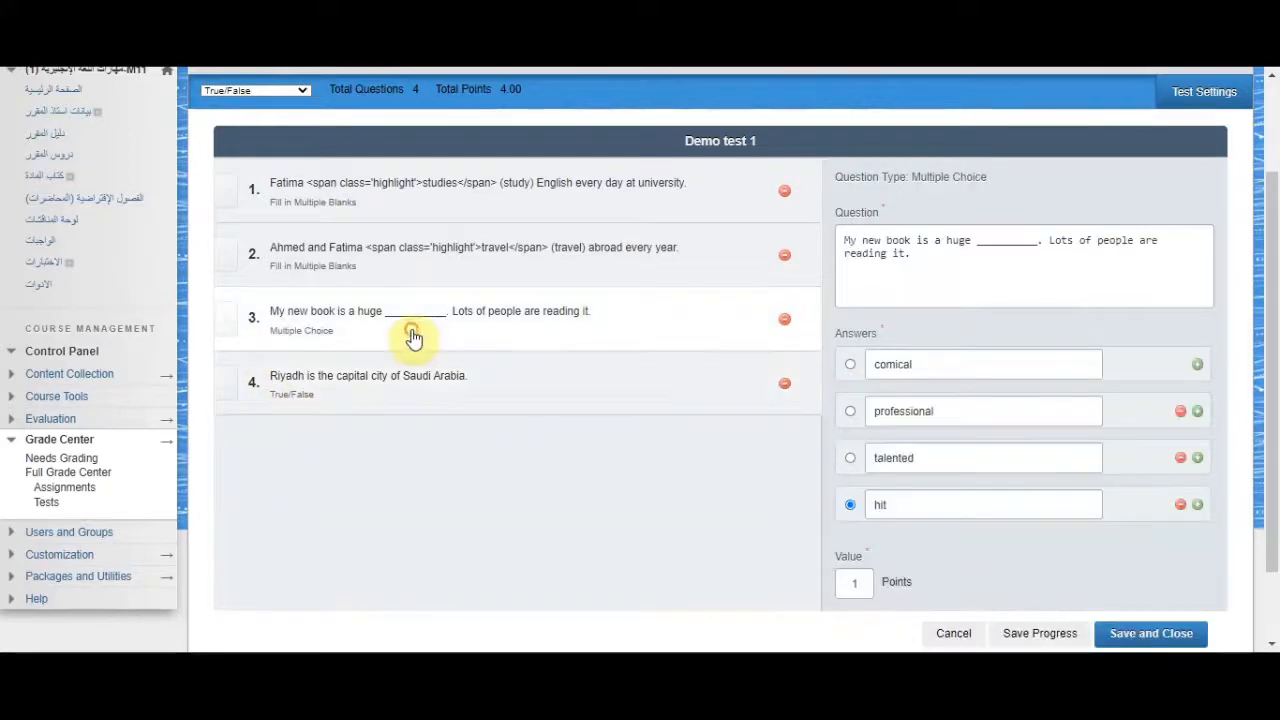
pyautogui.click(360, 394)
pyautogui.click(470, 270)
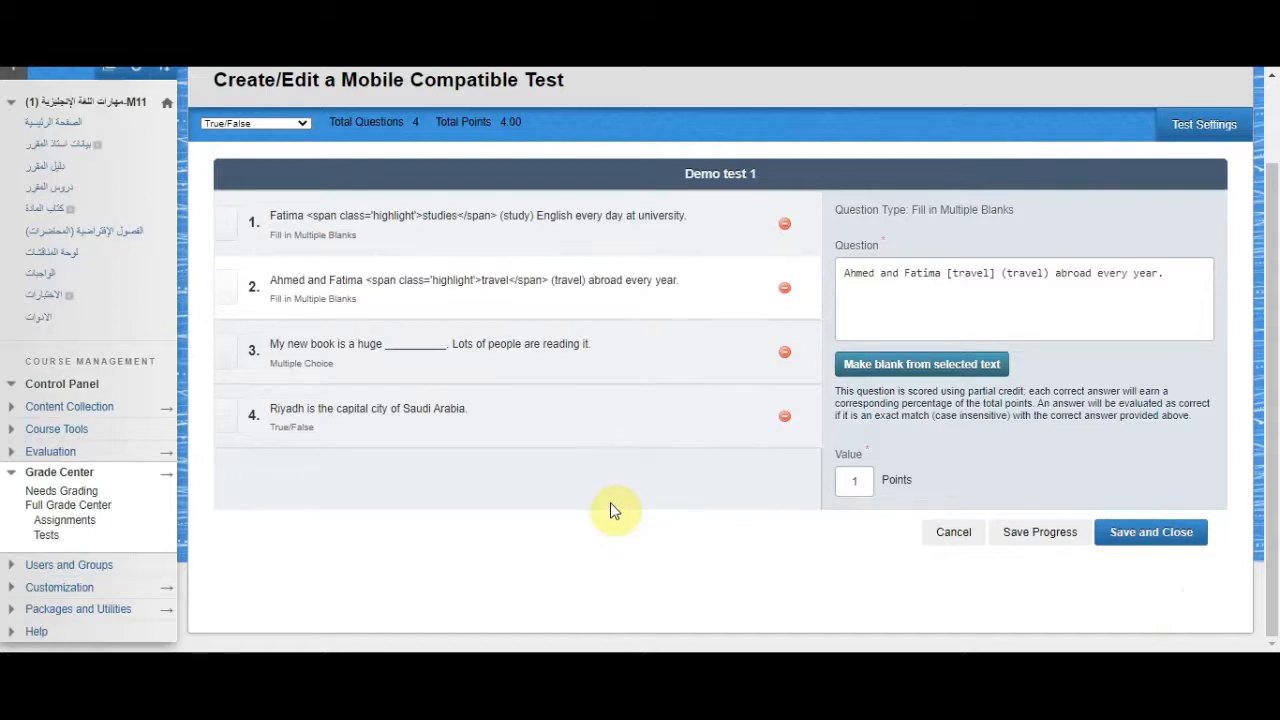
pyautogui.click(410, 420)
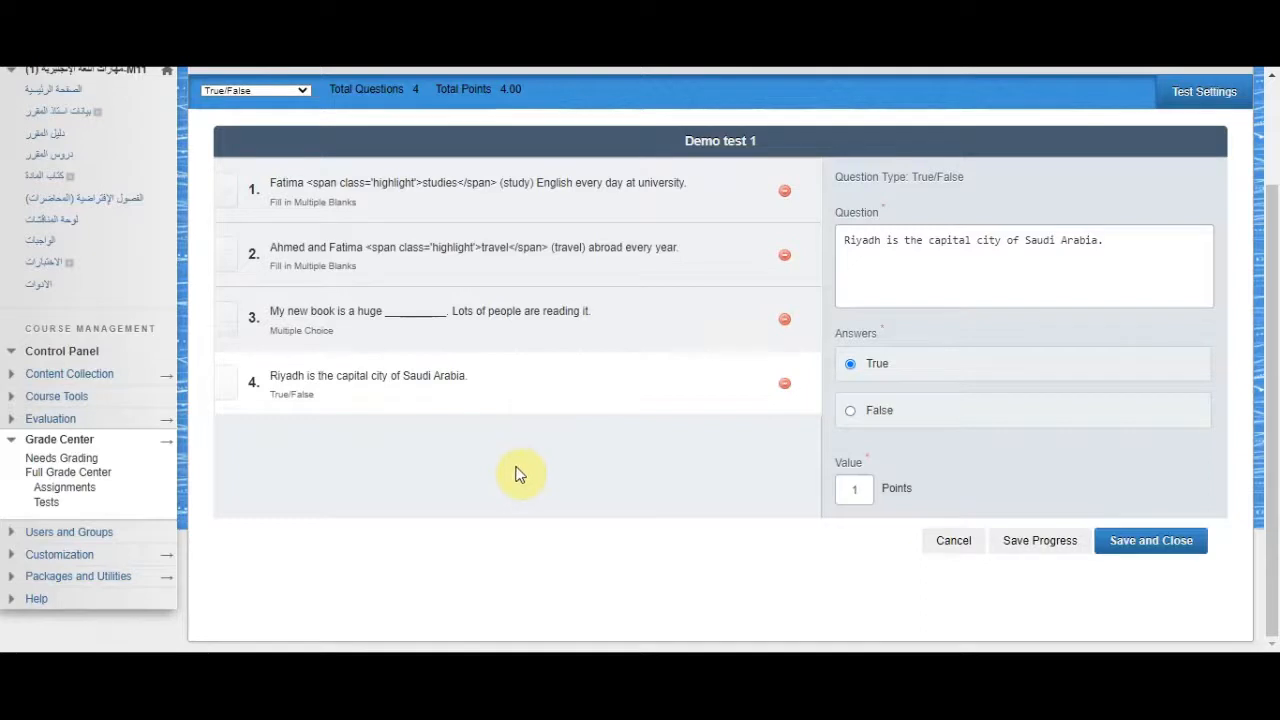
pyautogui.scroll(2, 494, 462)
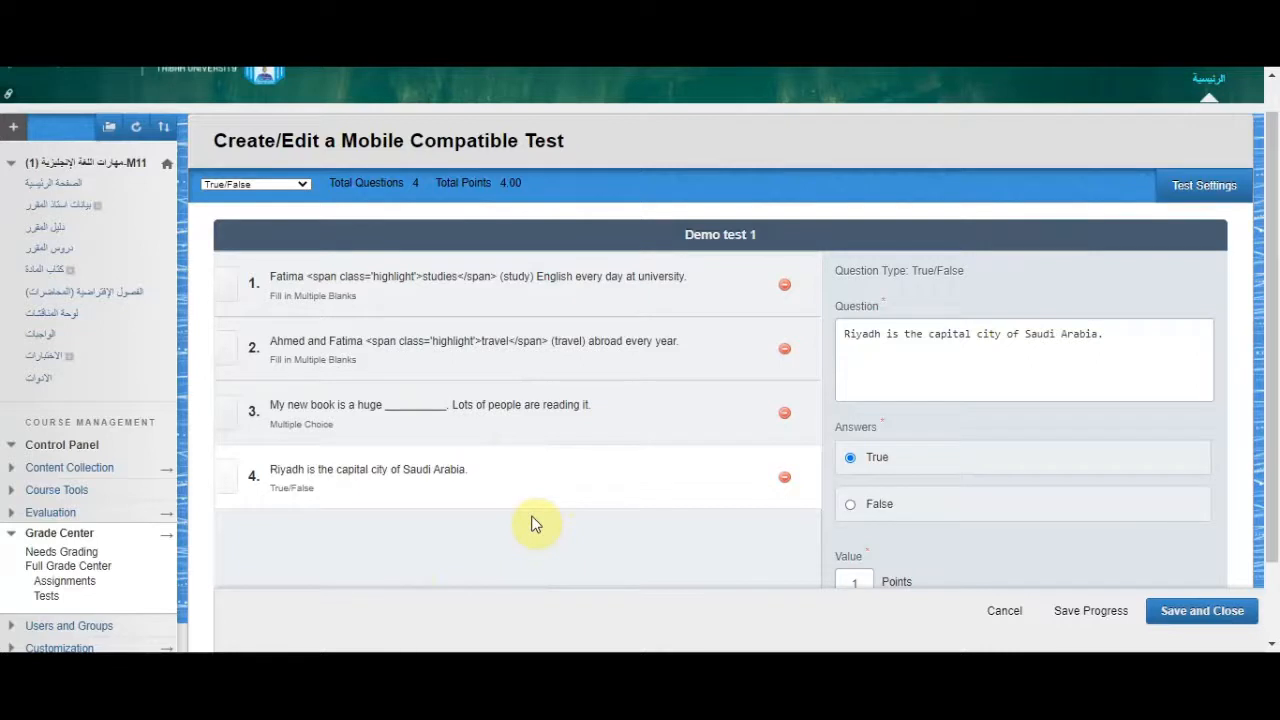
pyautogui.scroll(-2, 625, 503)
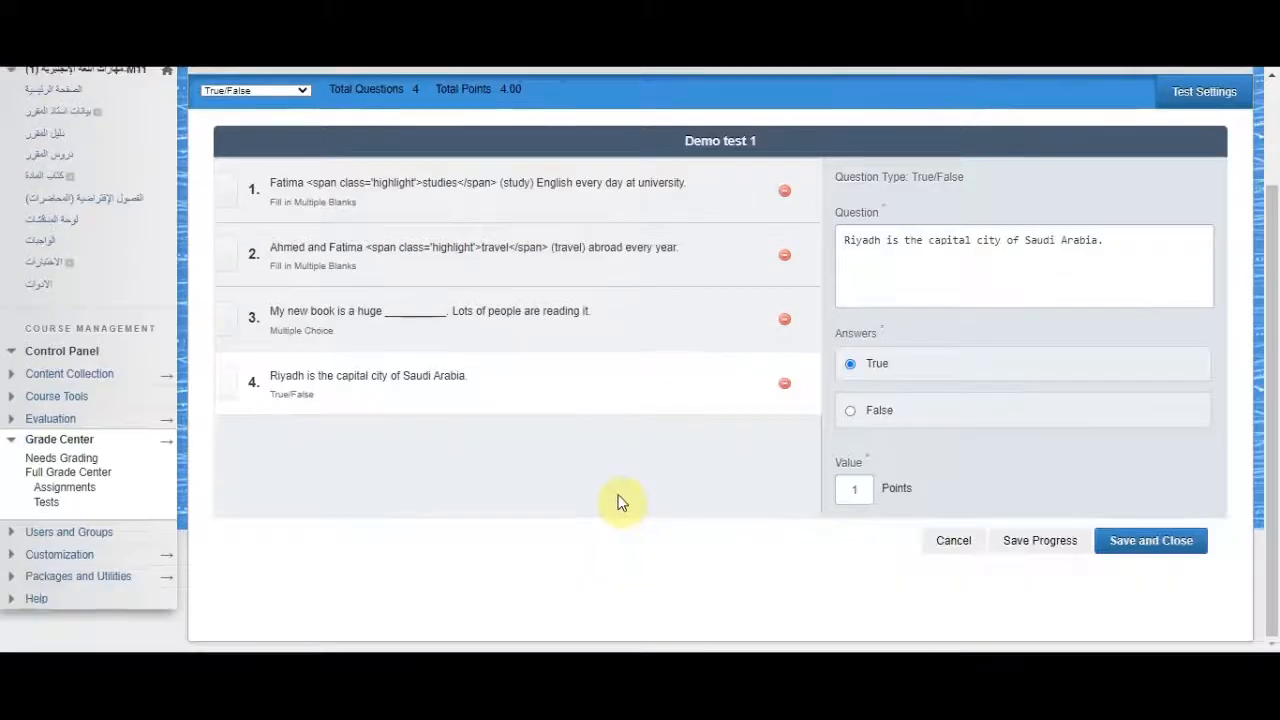
pyautogui.click(1127, 551)
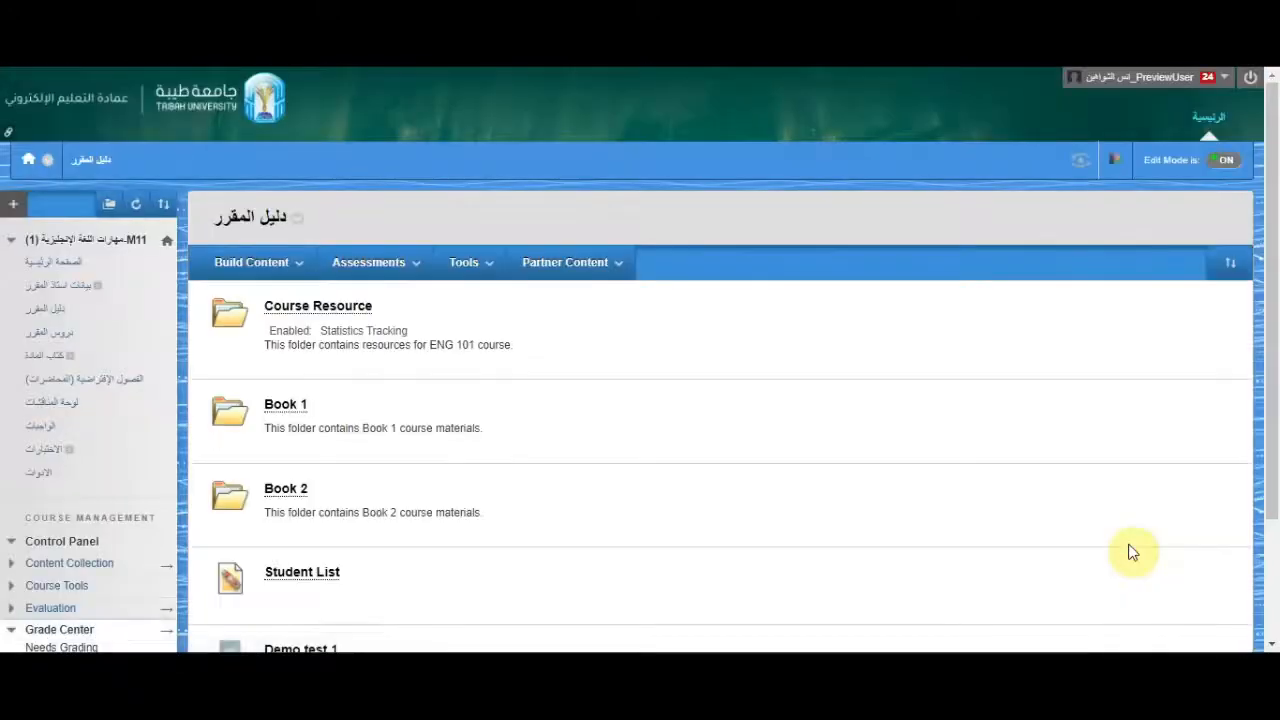
# Step: Make Demo test 1 available to students and check its availability option in the content list
pyautogui.scroll(-3, 1052, 537)
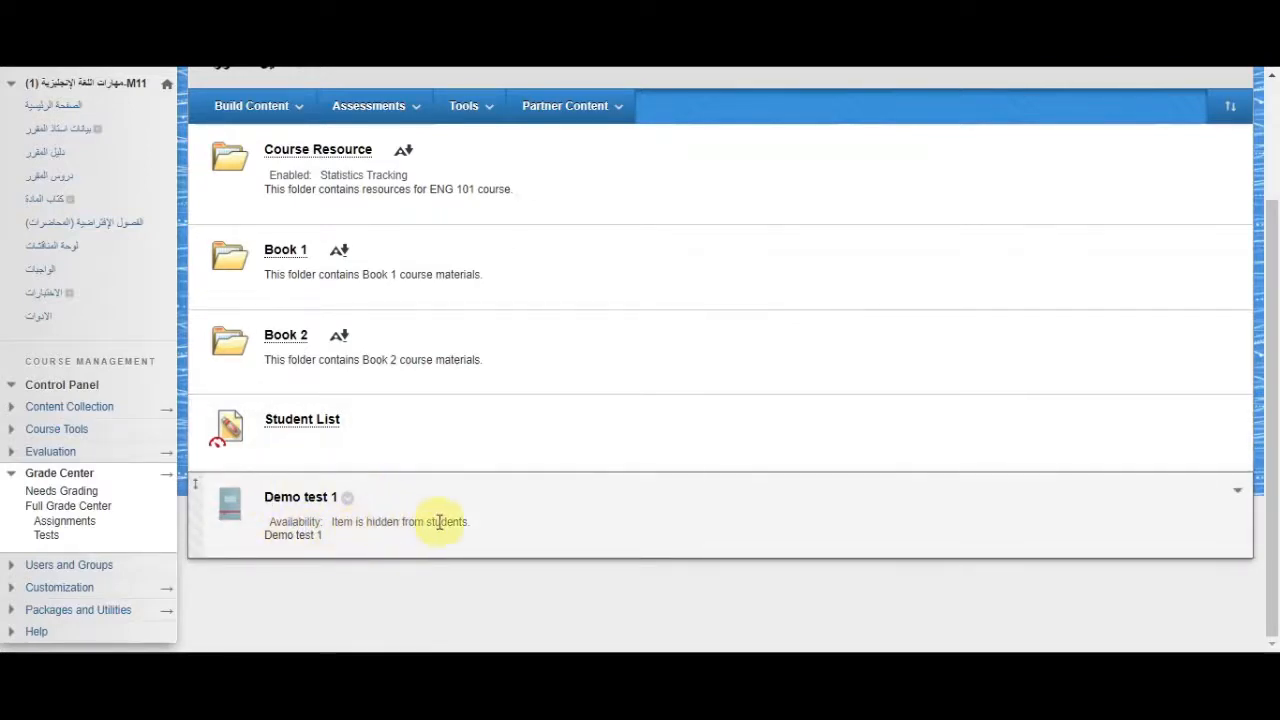
pyautogui.click(349, 498)
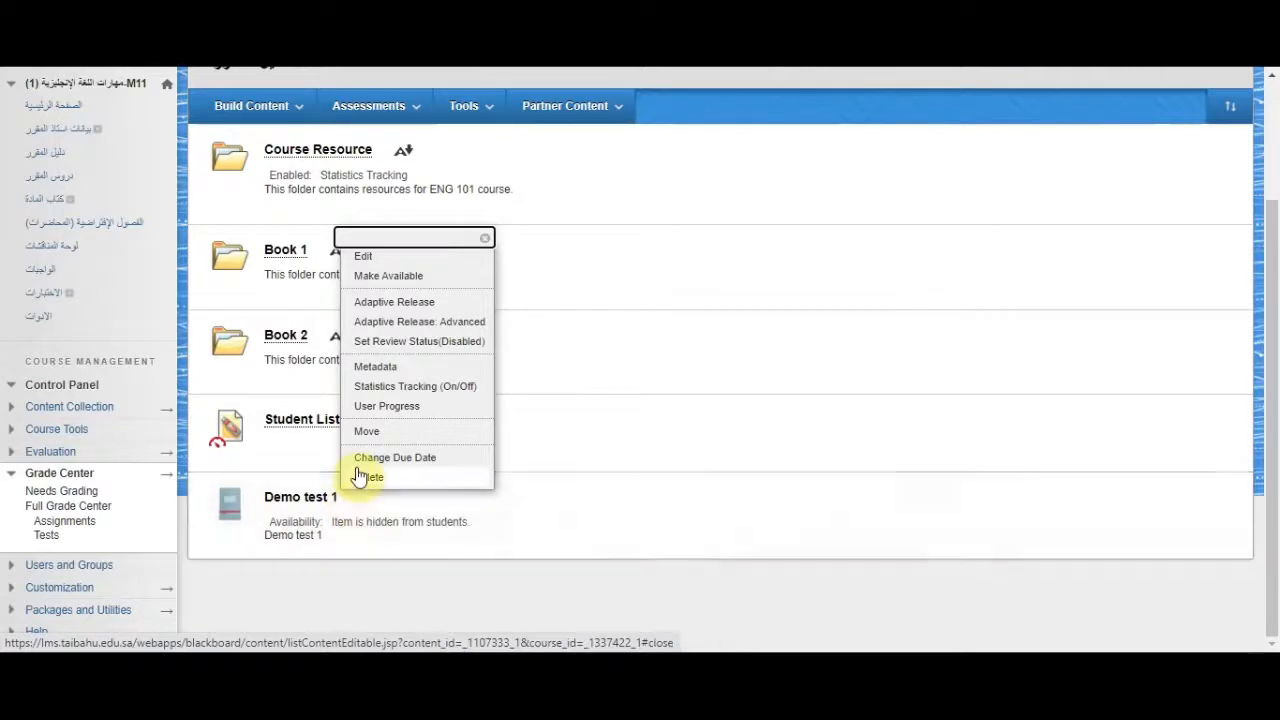
pyautogui.click(398, 280)
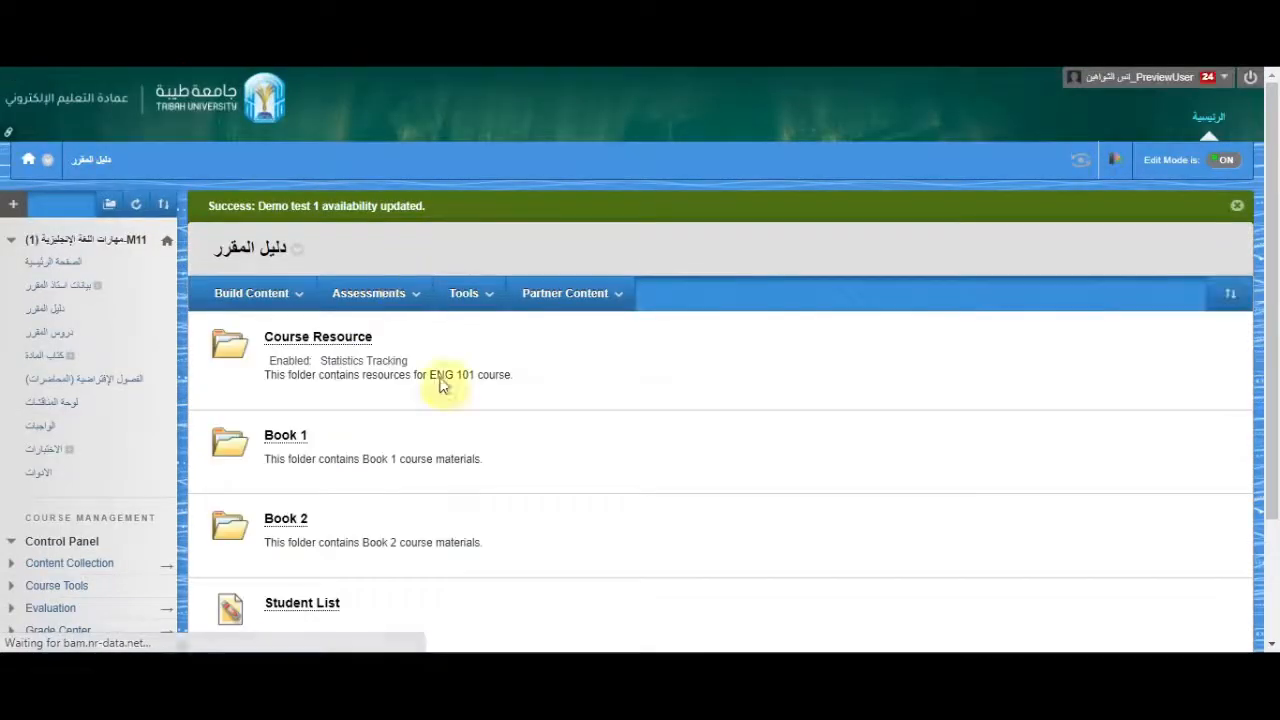
pyautogui.scroll(-3, 443, 400)
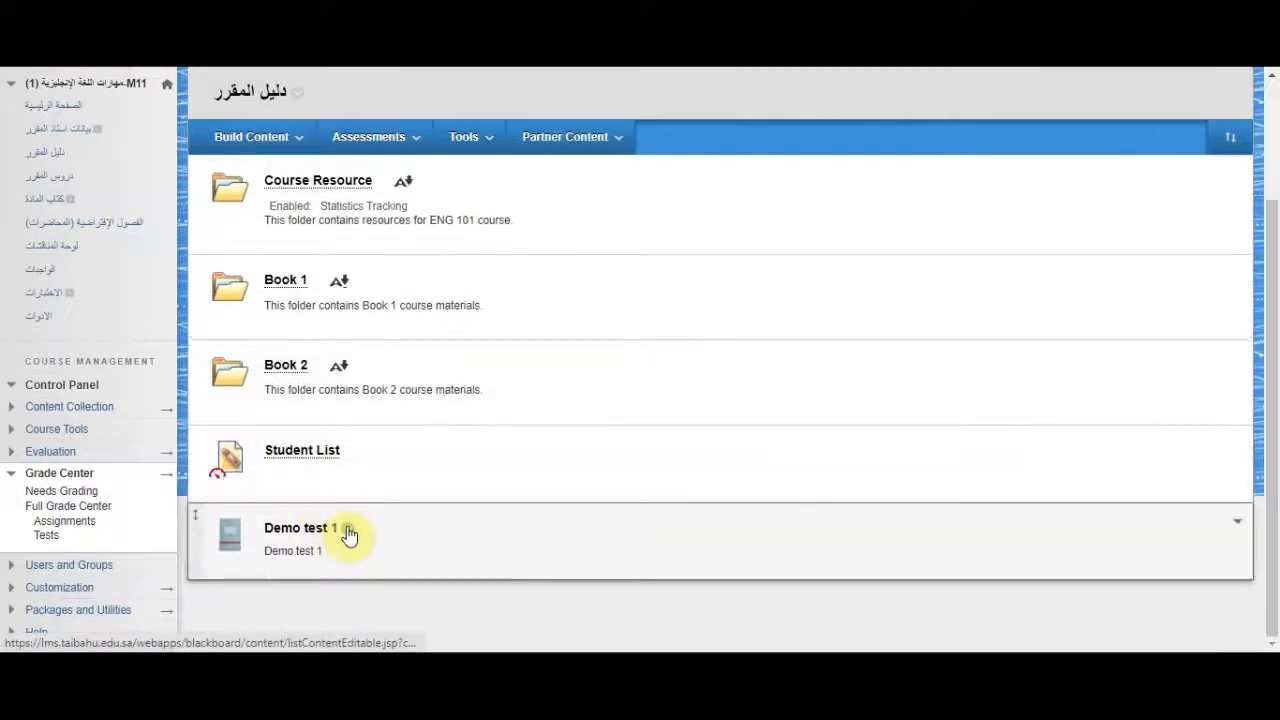
pyautogui.click(348, 530)
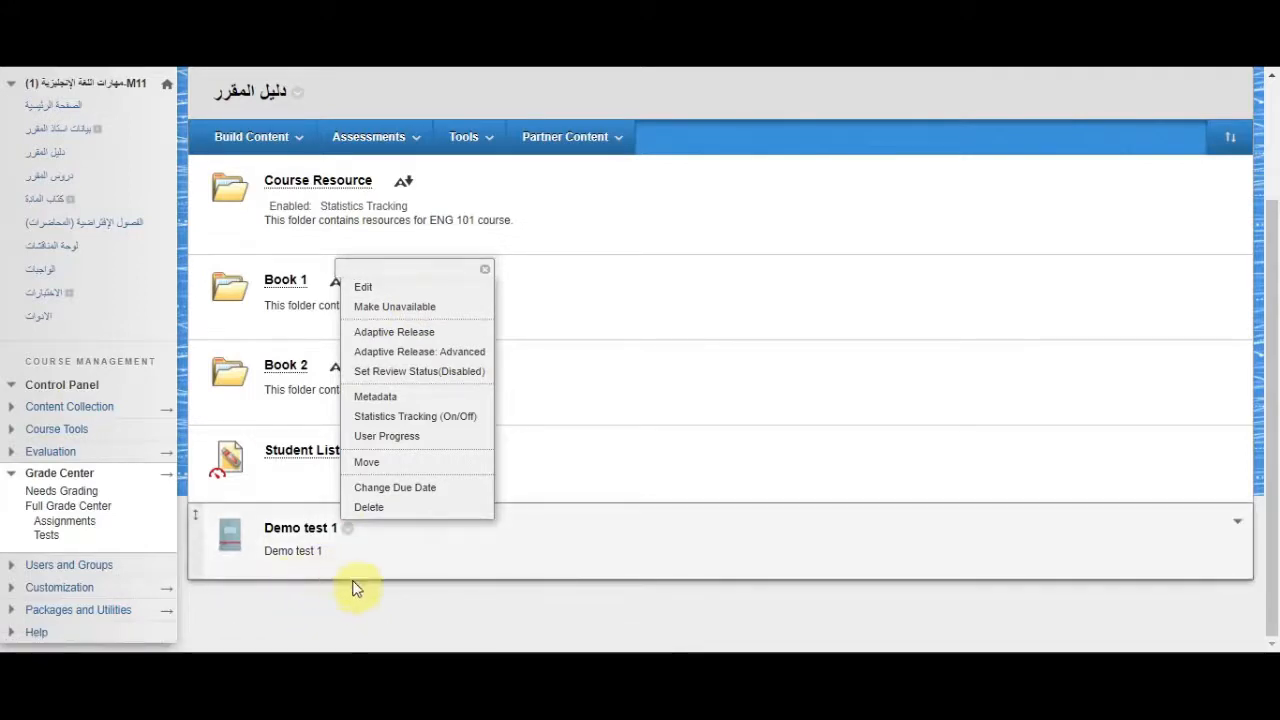
pyautogui.click(485, 270)
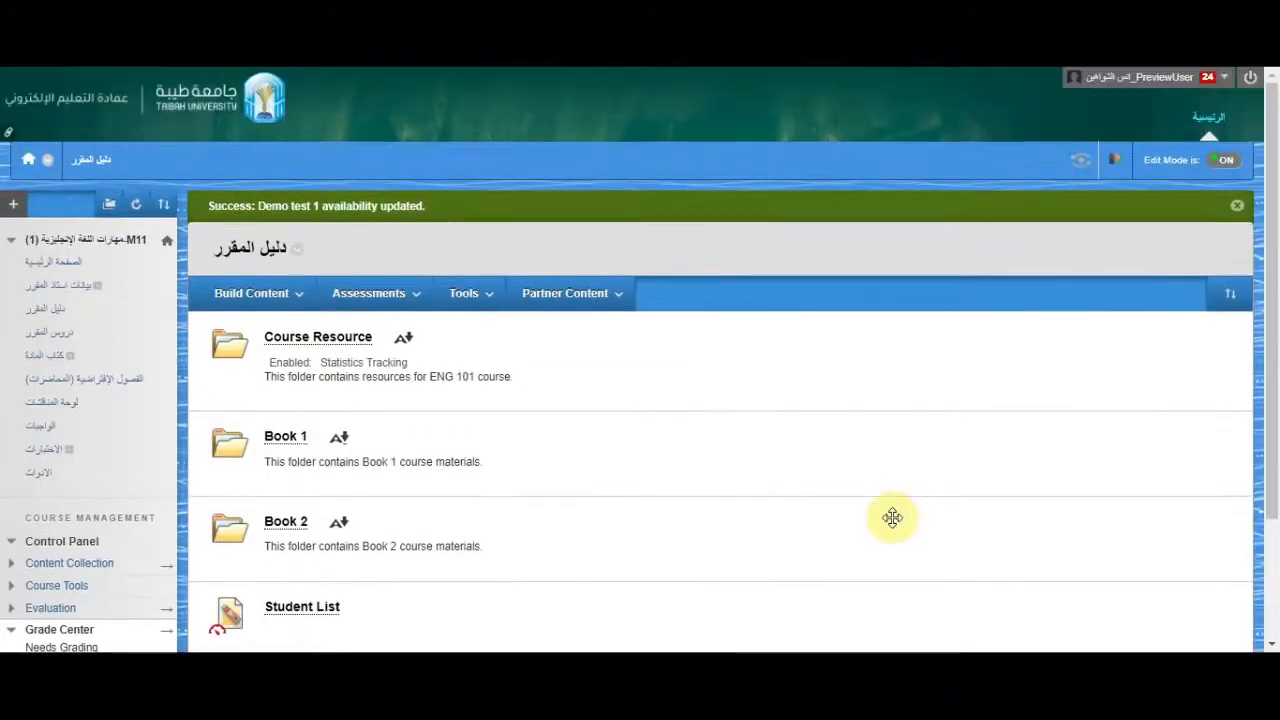
# Step: Enter the student preview mode of the course
pyautogui.scroll(-2, 857, 525)
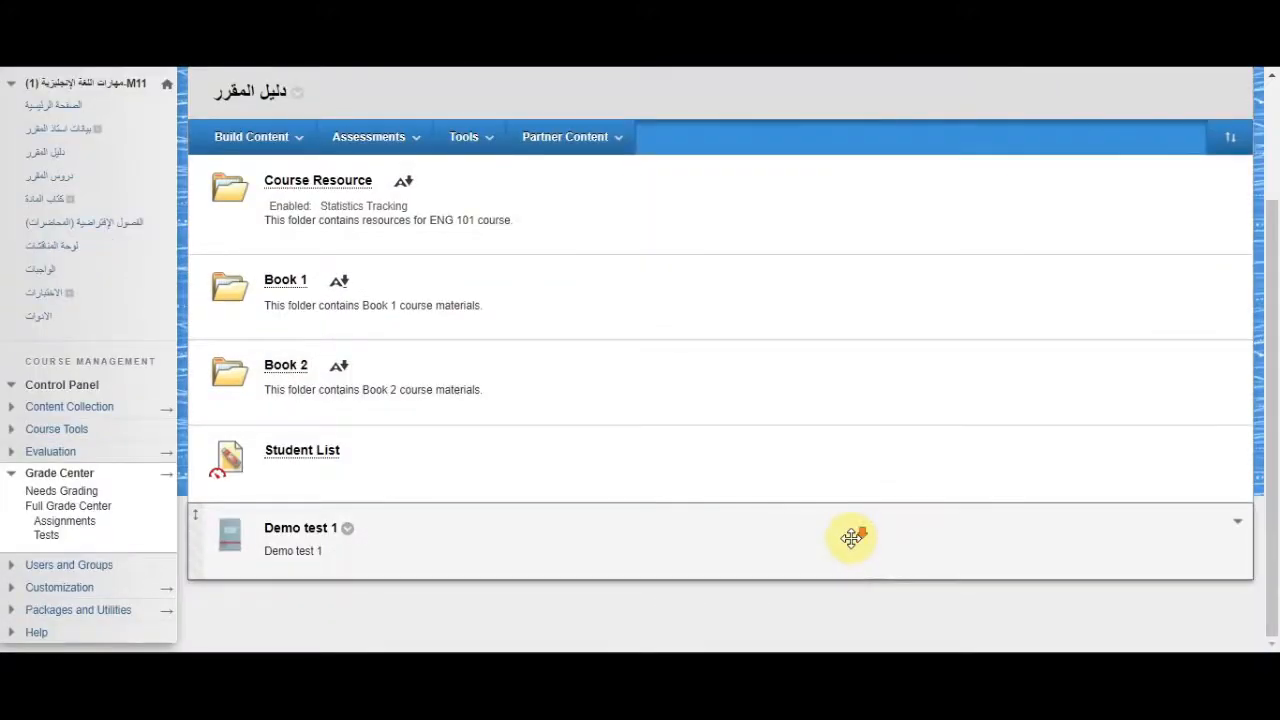
pyautogui.scroll(2, 1070, 176)
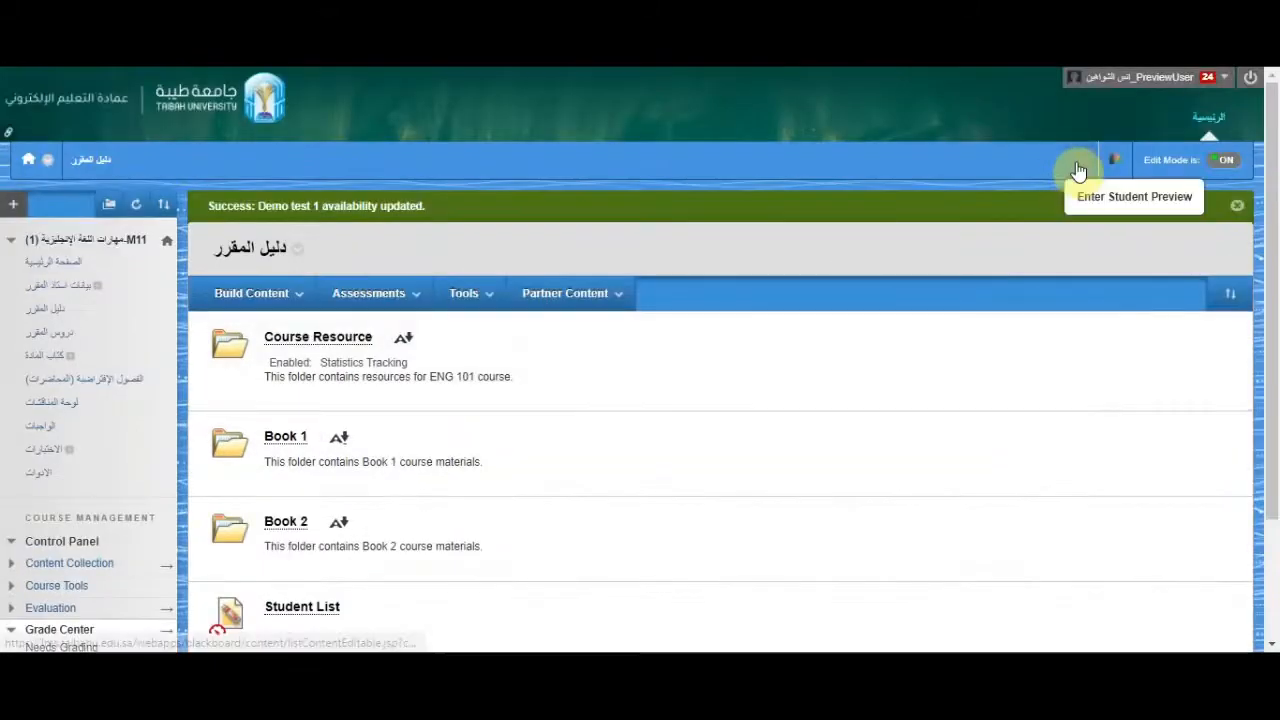
pyautogui.click(1076, 162)
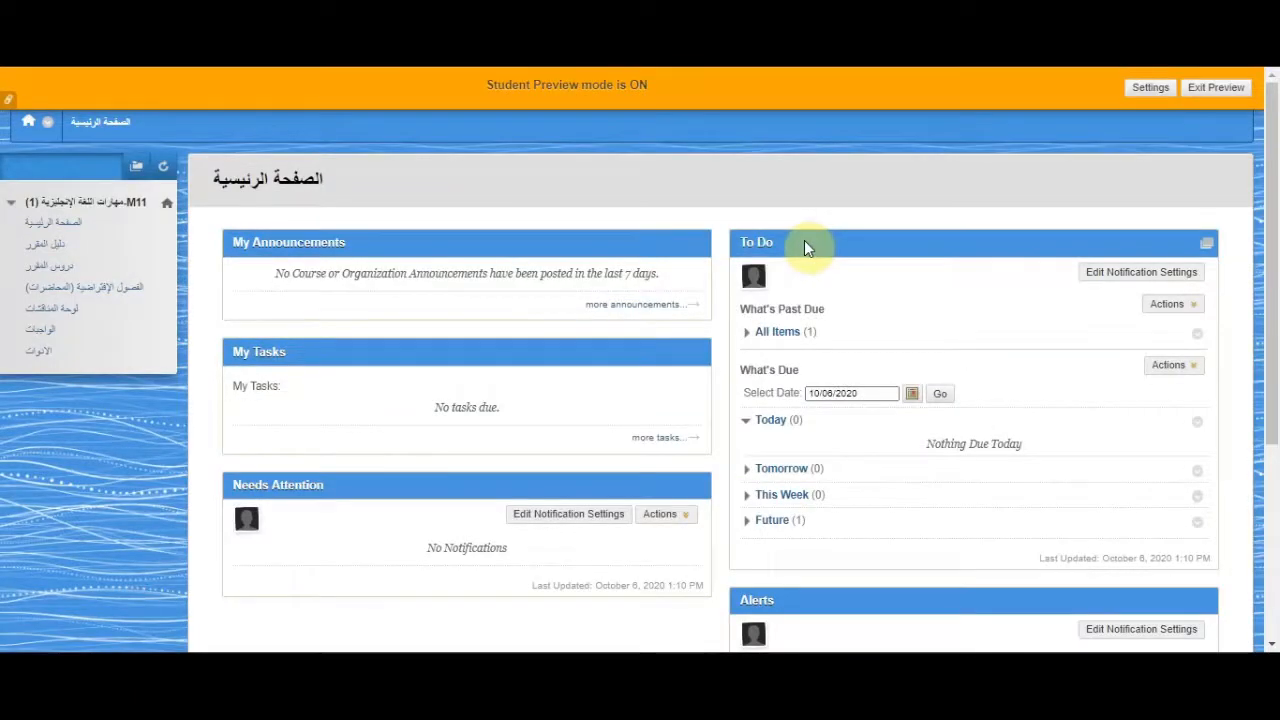
# Step: Open Demo test 1 from the دليل المقرر page in the student preview and begin the test
pyautogui.click(44, 244)
pyautogui.scroll(-1, 743, 270)
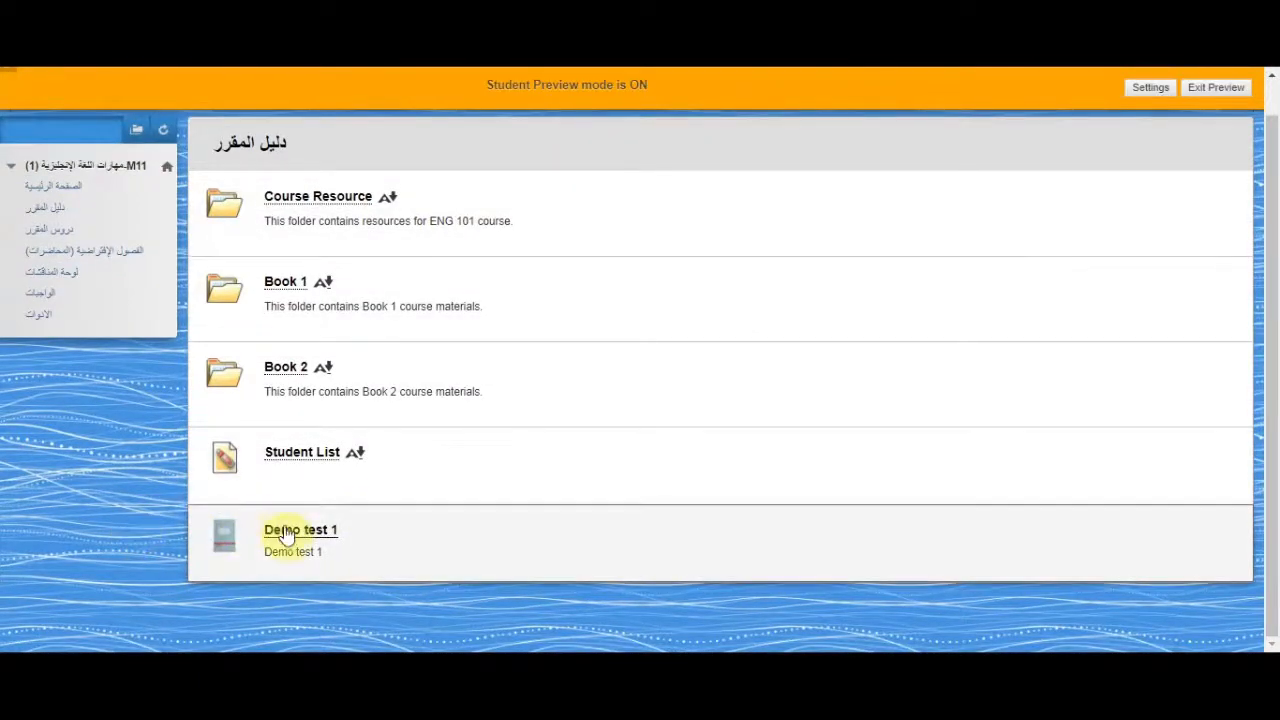
pyautogui.click(287, 533)
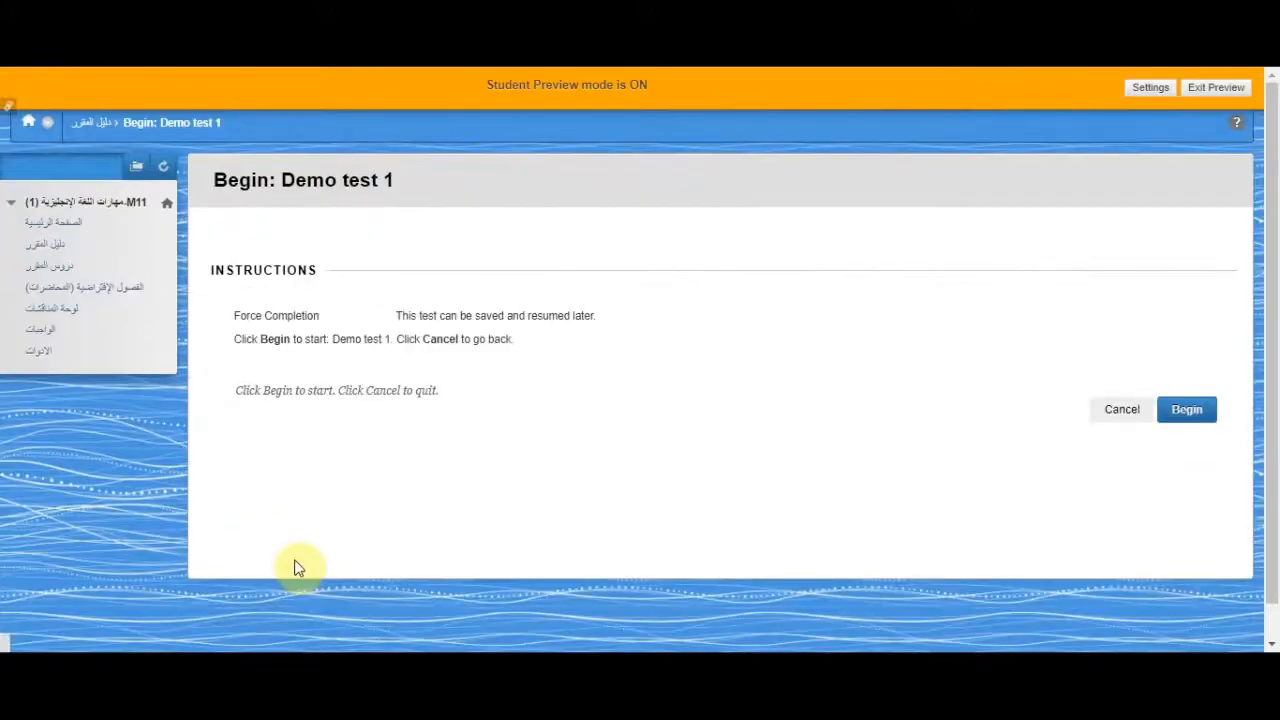
pyautogui.click(1203, 413)
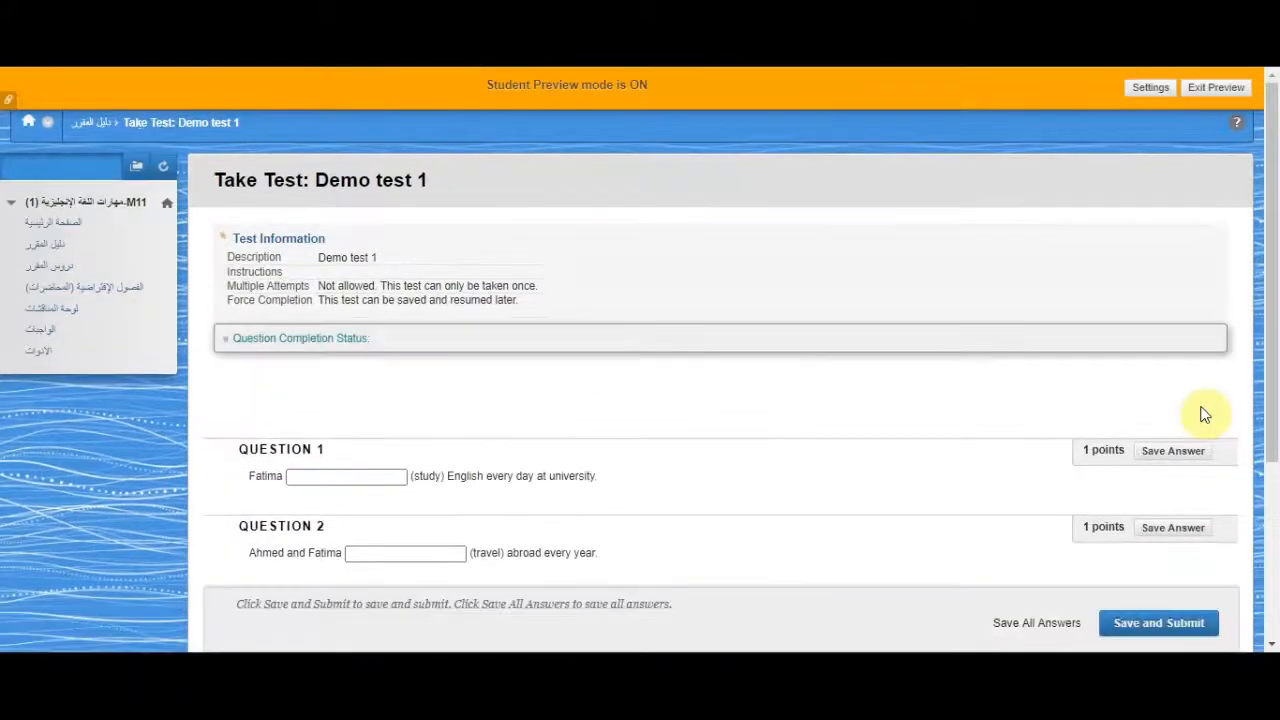
# Step: Answer the test with "studies" for question 1, "travelled" for question 2, "talented" for question 3 and "True" for question 4
pyautogui.scroll(-1, 380, 371)
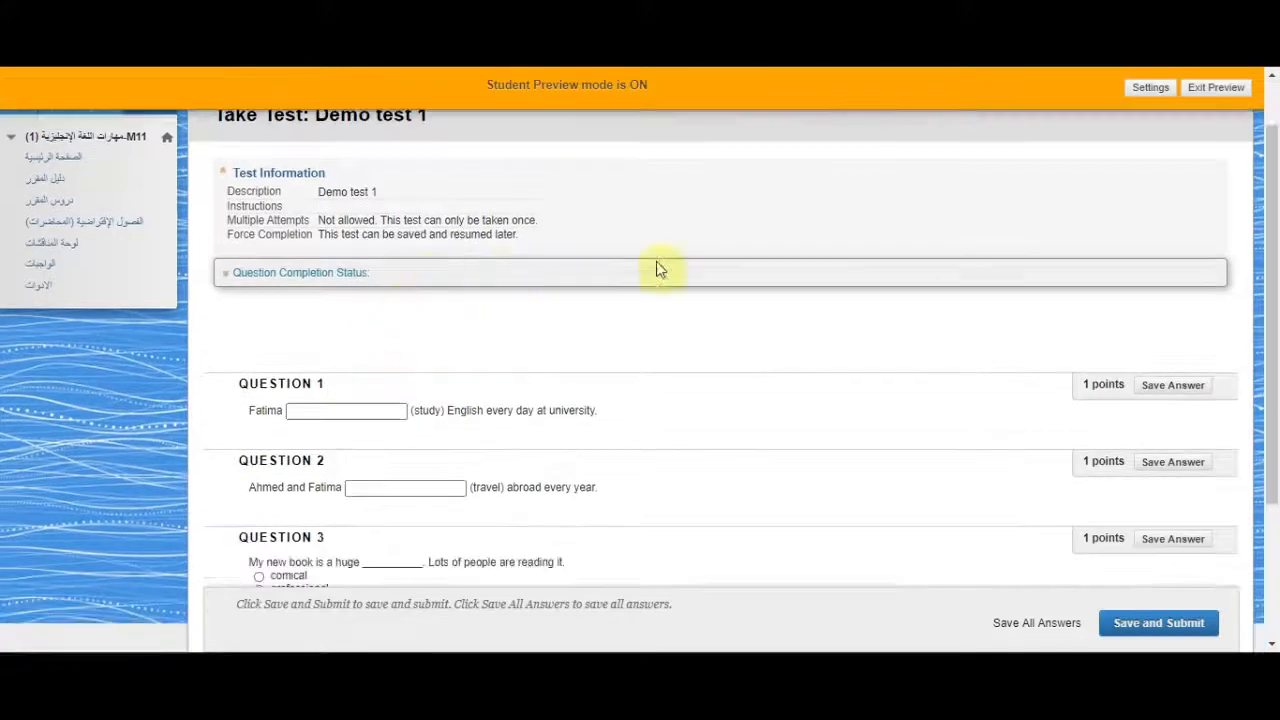
pyautogui.scroll(-2, 780, 463)
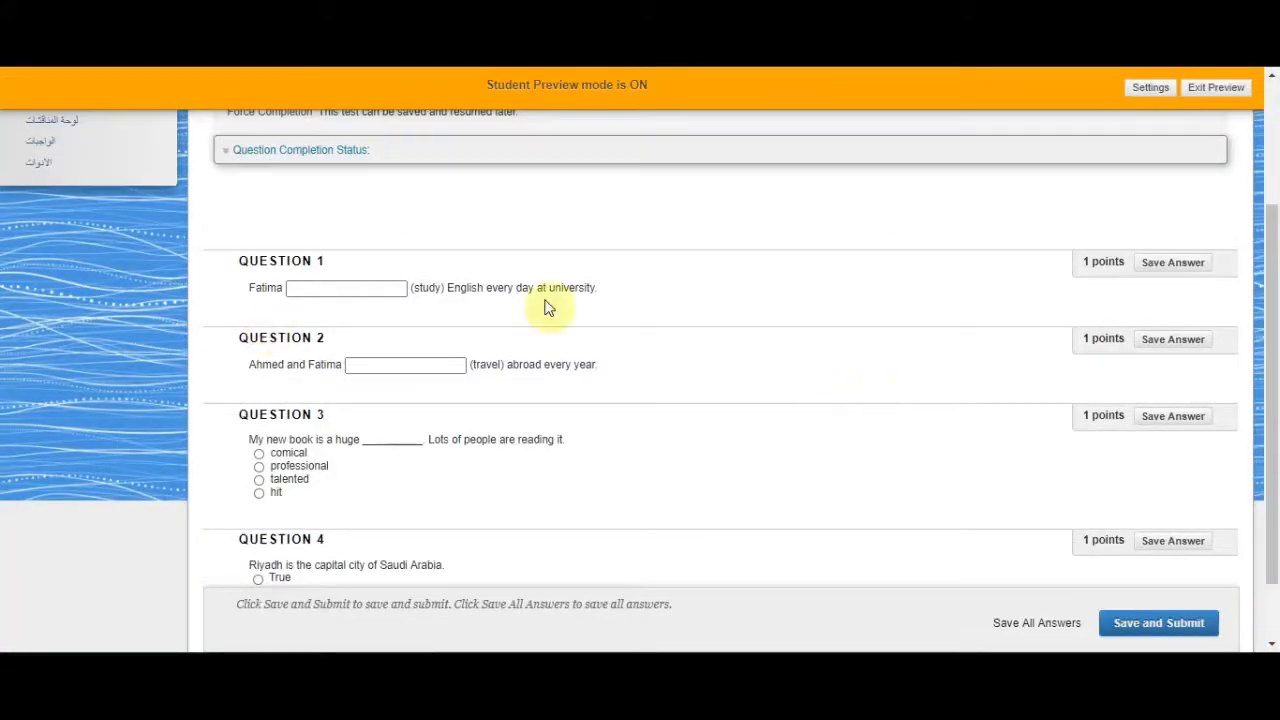
pyautogui.scroll(-1, 543, 306)
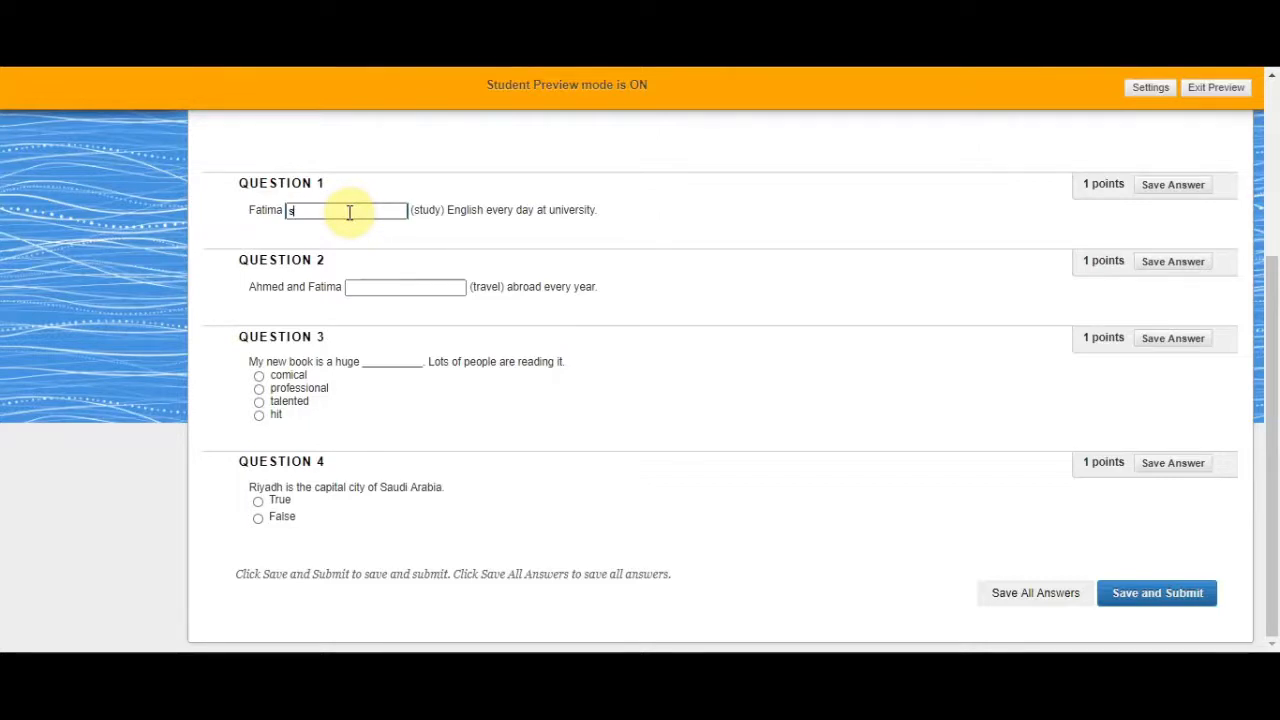
pyautogui.click(368, 286)
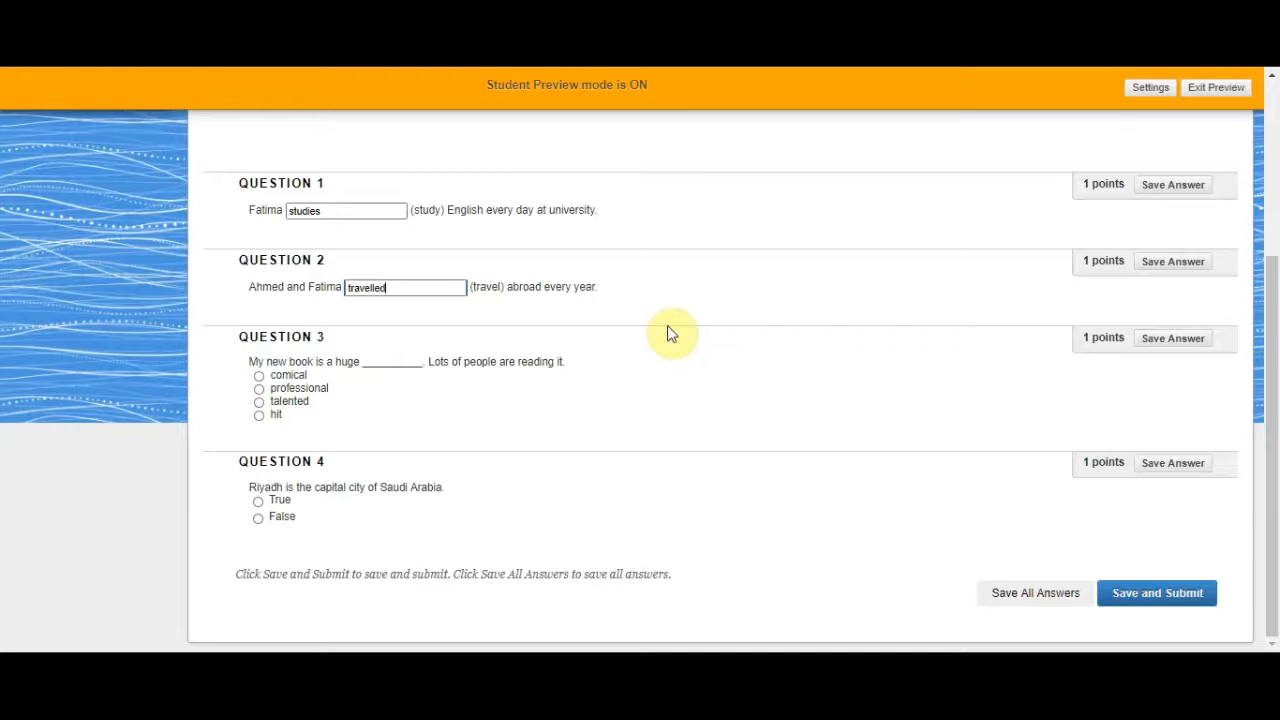
pyautogui.click(259, 402)
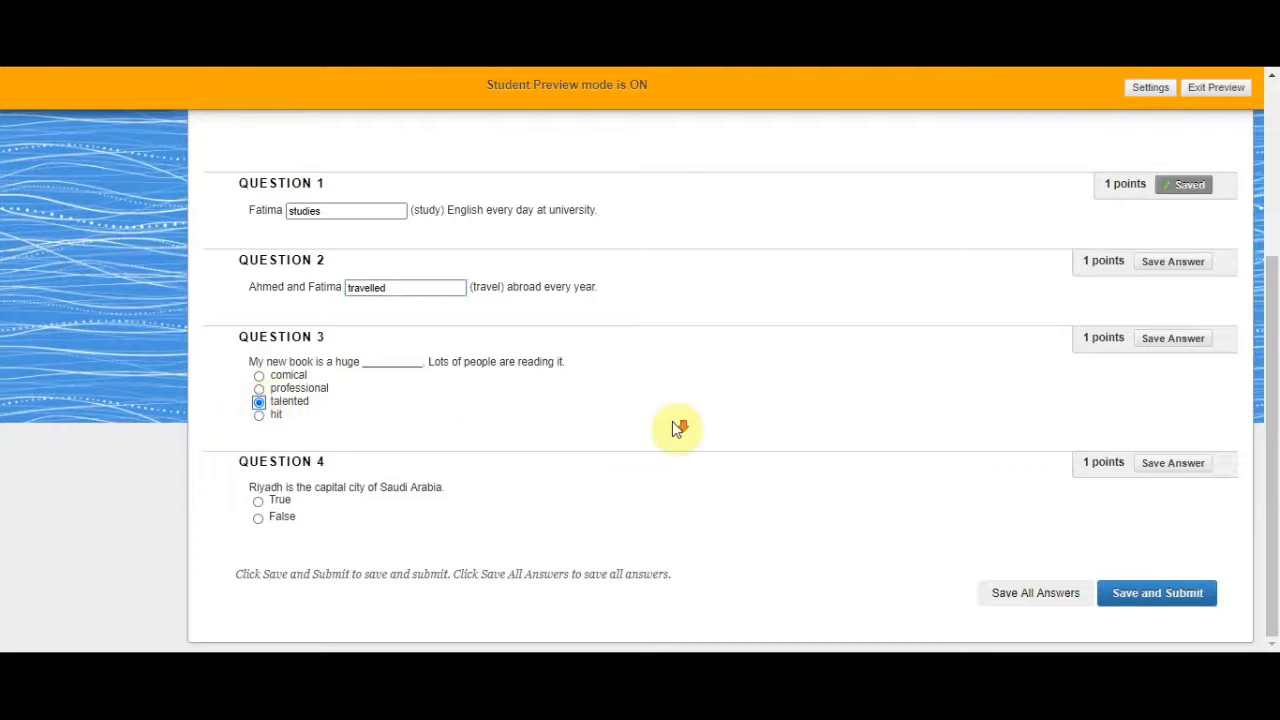
pyautogui.click(260, 503)
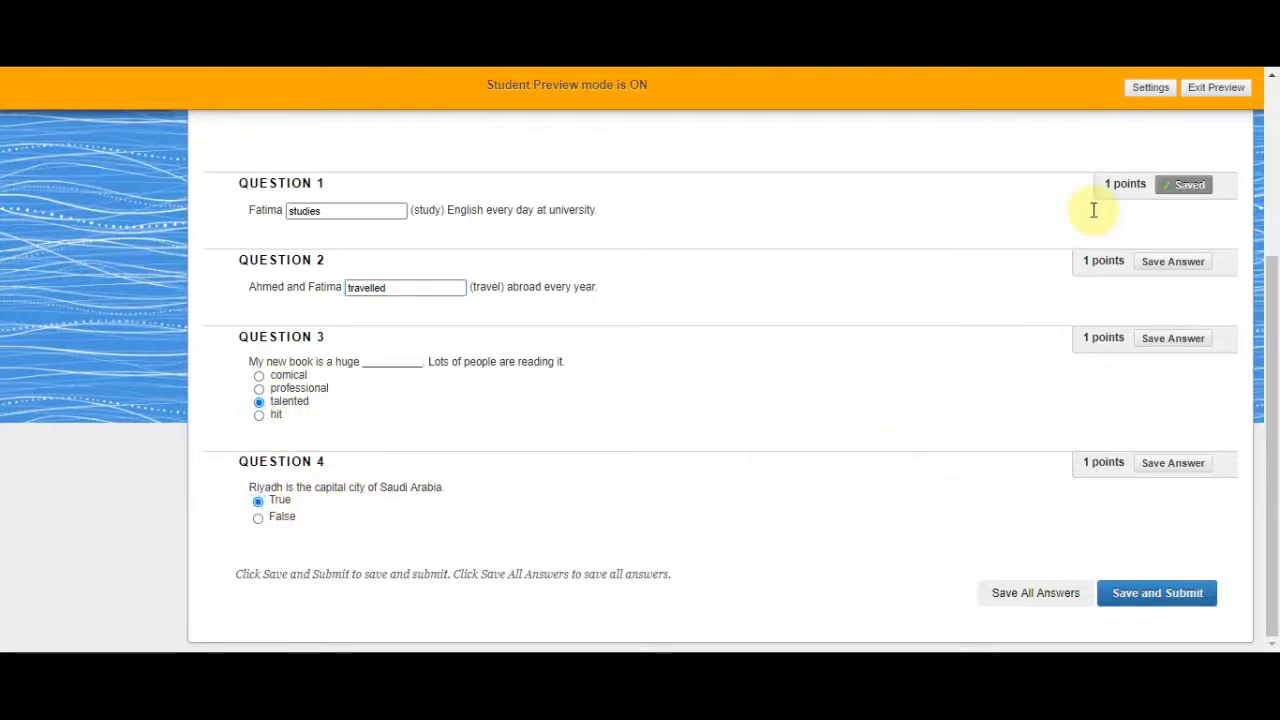
# Step: Save the answers to questions 2, 3 and 4 individually
pyautogui.click(1195, 218)
pyautogui.scroll(1, 1187, 264)
pyautogui.click(1177, 380)
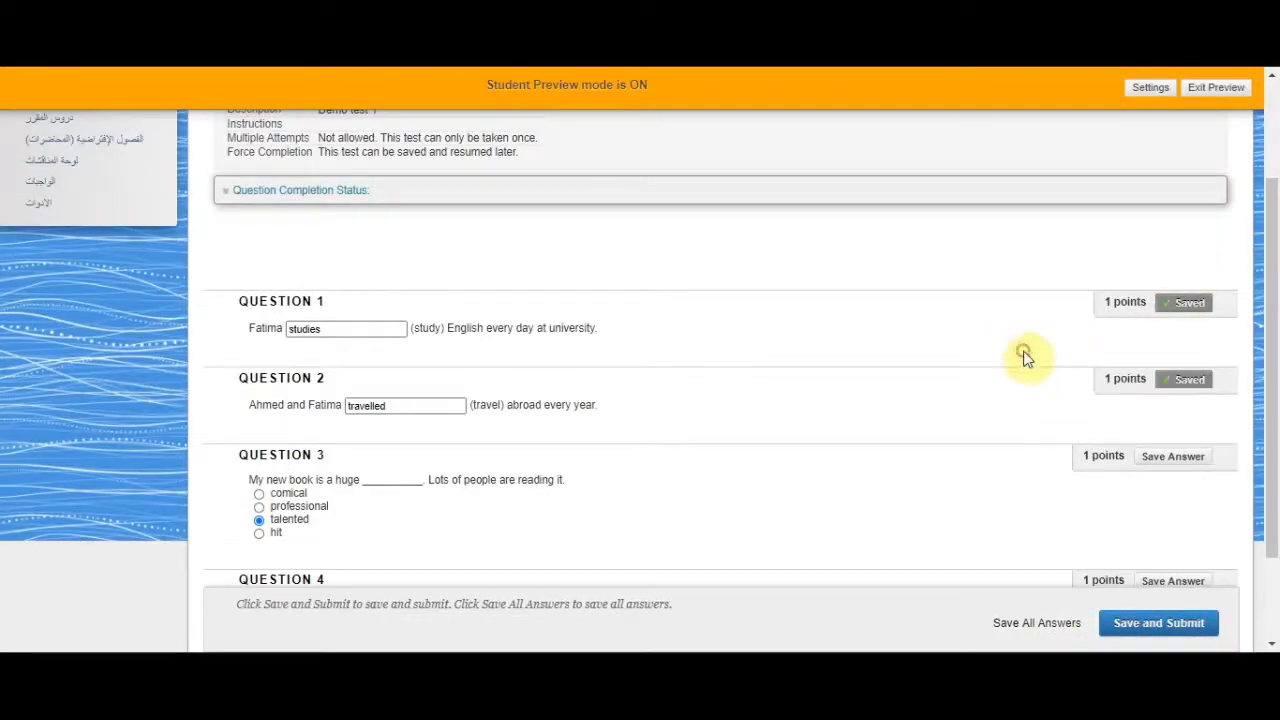
pyautogui.click(1184, 460)
pyautogui.scroll(-1, 1180, 480)
pyautogui.click(1162, 512)
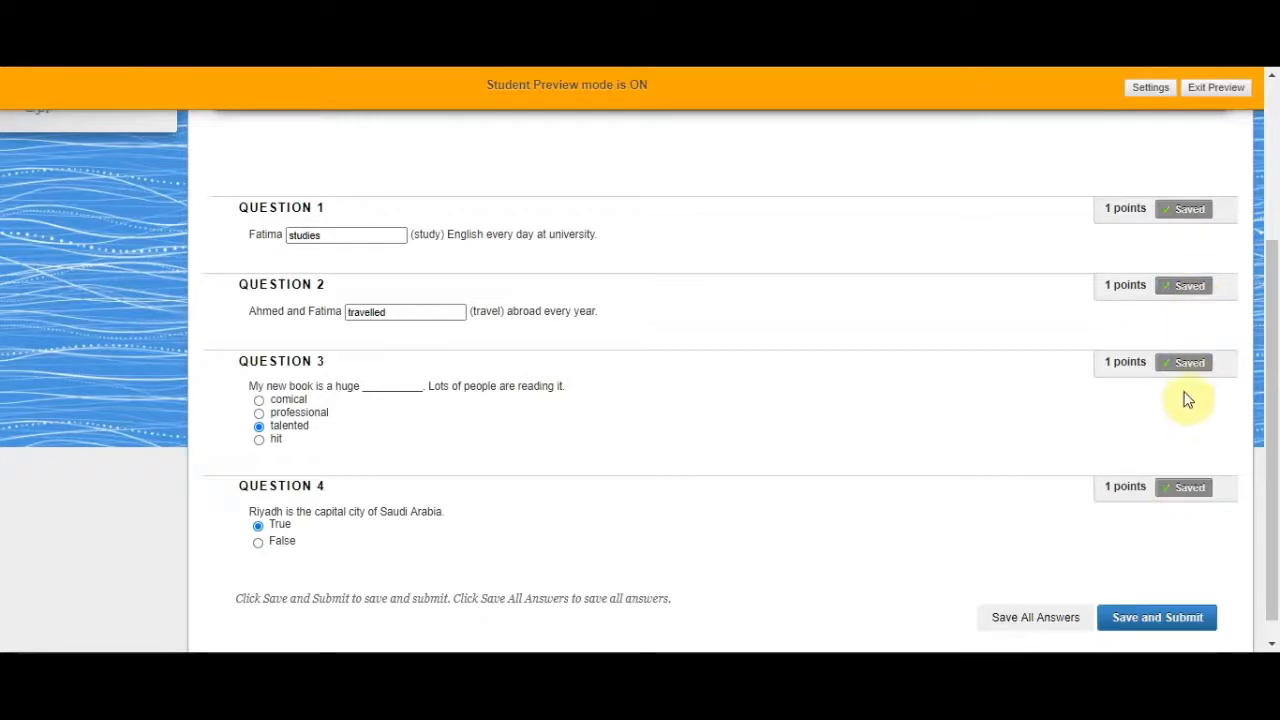
# Step: Check that all four answers of Demo test 1 are saved and submit the test, accepting the submission confirmation
pyautogui.scroll(3, 895, 400)
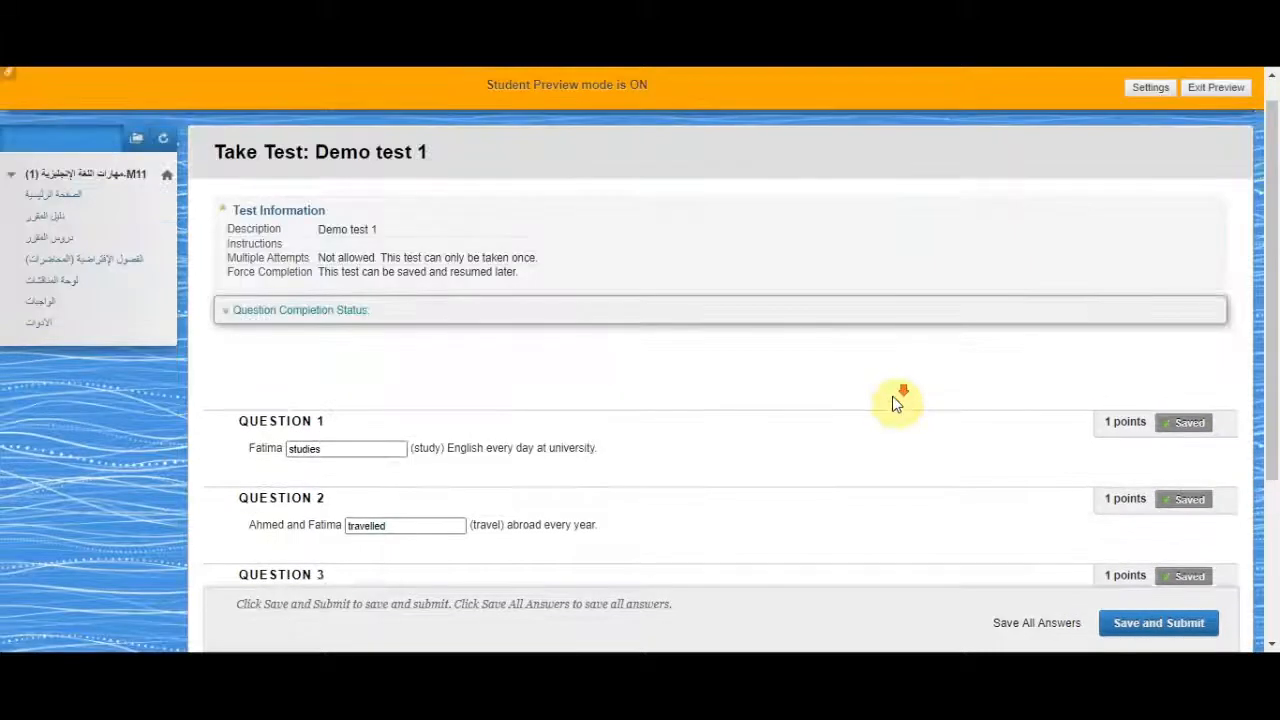
pyautogui.scroll(-2, 896, 404)
pyautogui.scroll(2, 850, 374)
pyautogui.scroll(-1, 1090, 556)
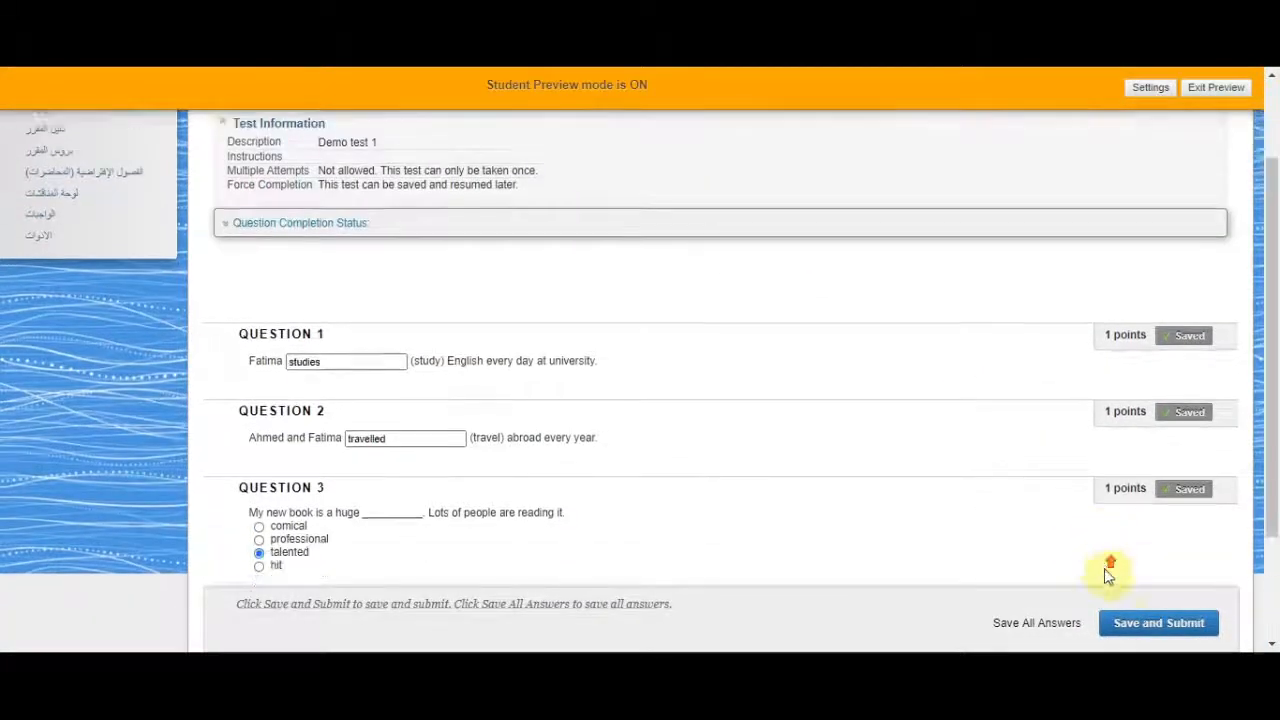
pyautogui.scroll(-2, 1108, 575)
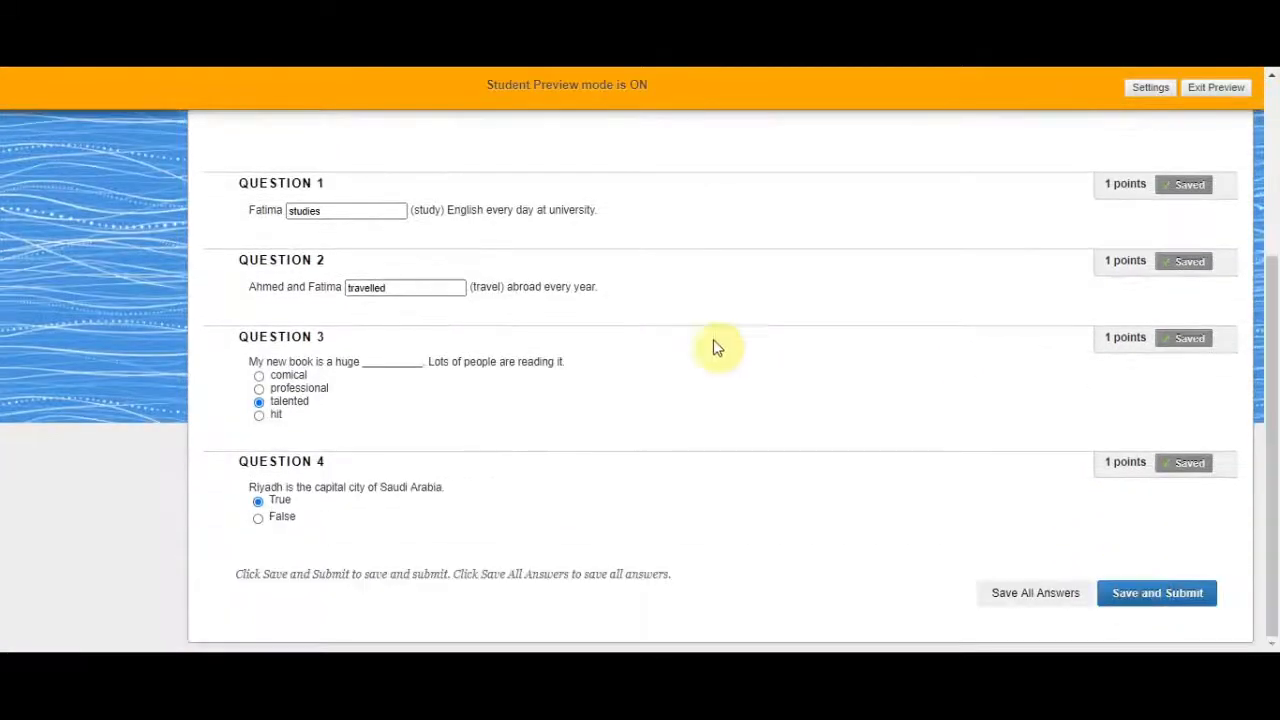
pyautogui.click(1162, 599)
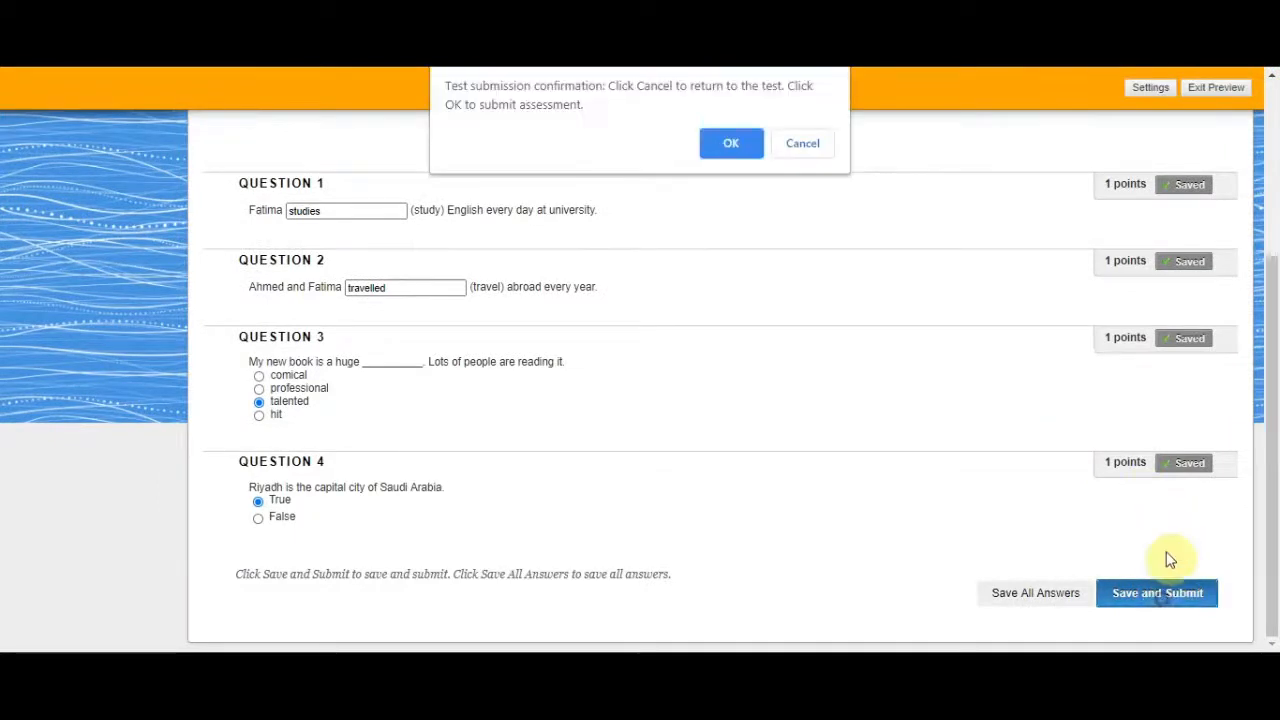
pyautogui.click(716, 151)
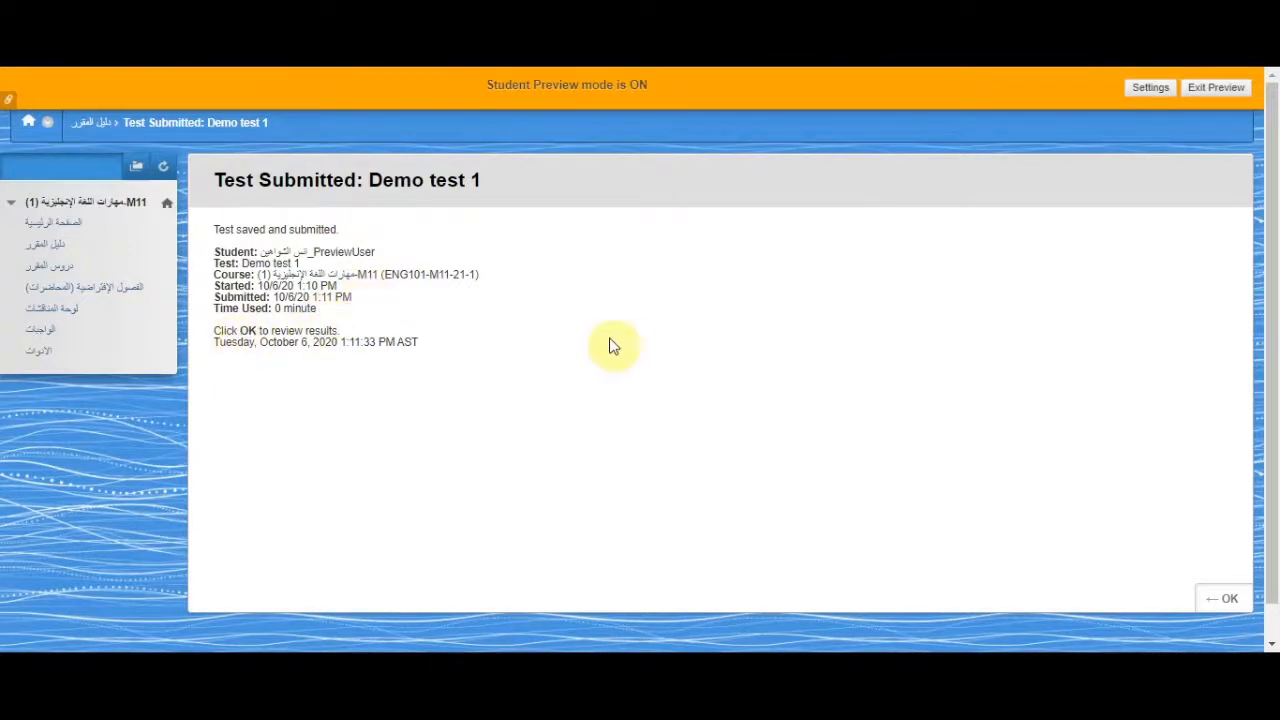
# Step: Review the submission results of Demo test 1 with the points per question and return to the دليل المقرر page
pyautogui.scroll(-2, 966, 403)
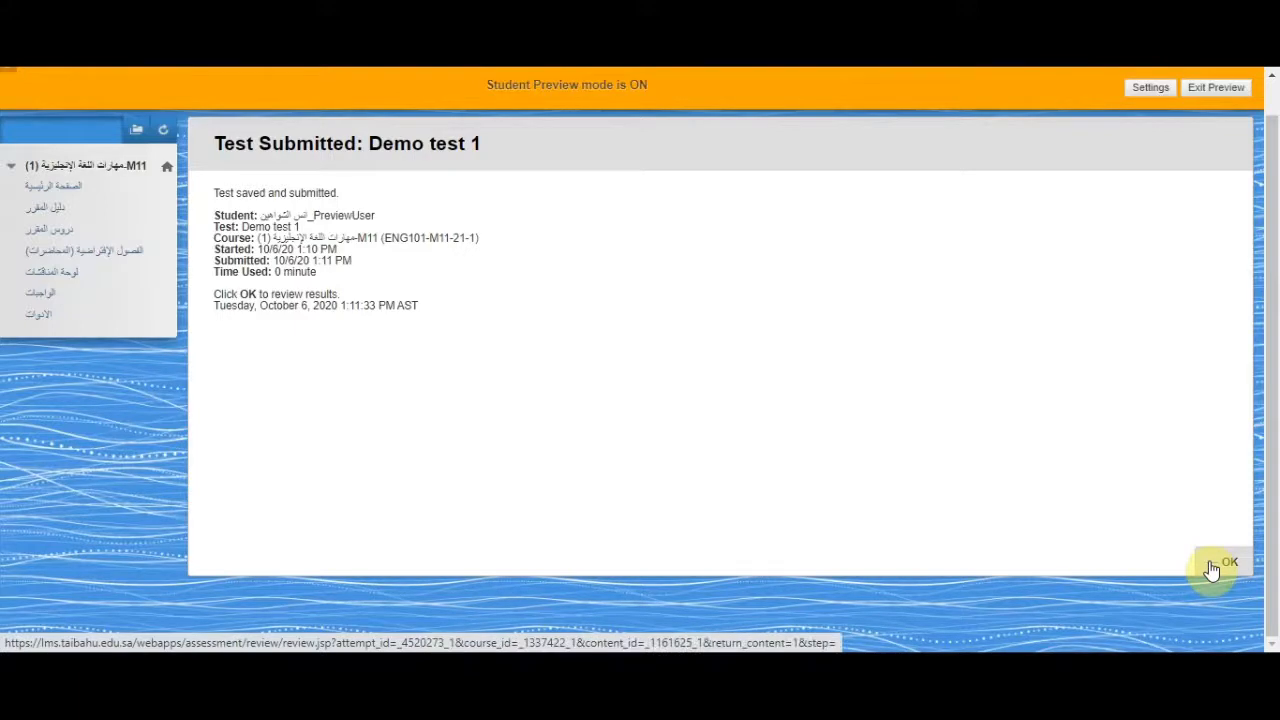
pyautogui.click(1212, 566)
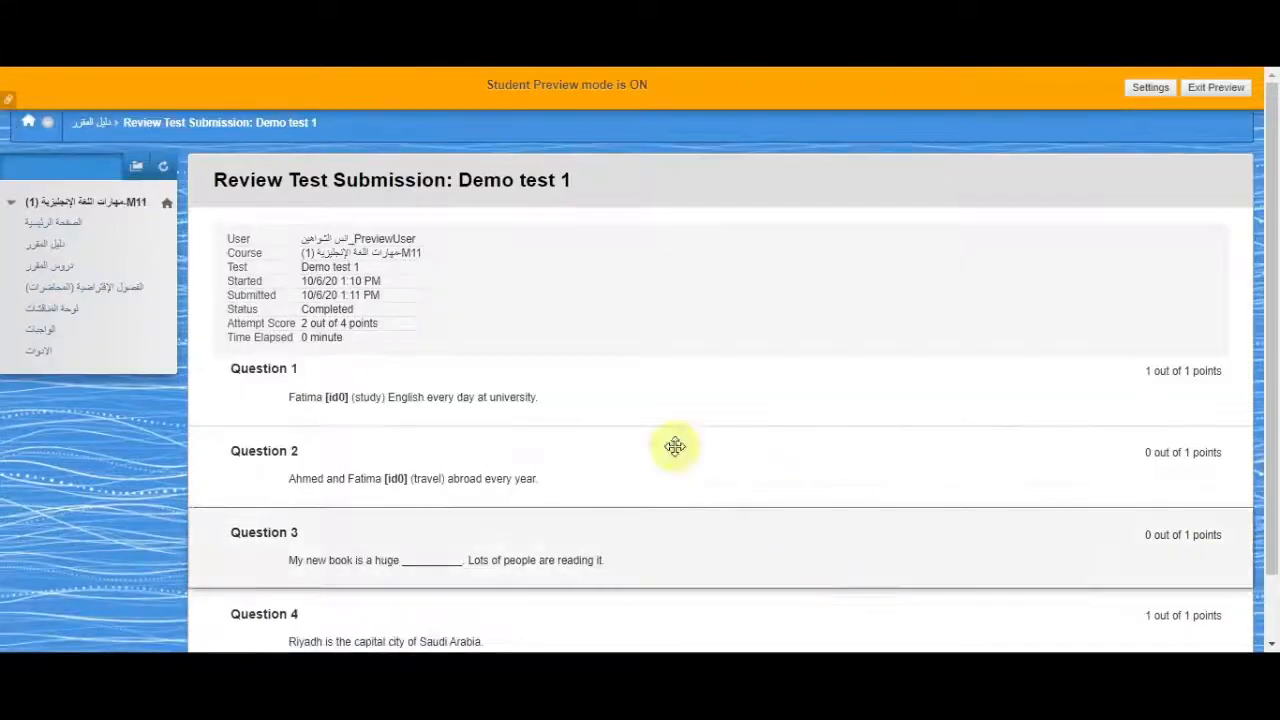
pyautogui.scroll(-2, 526, 334)
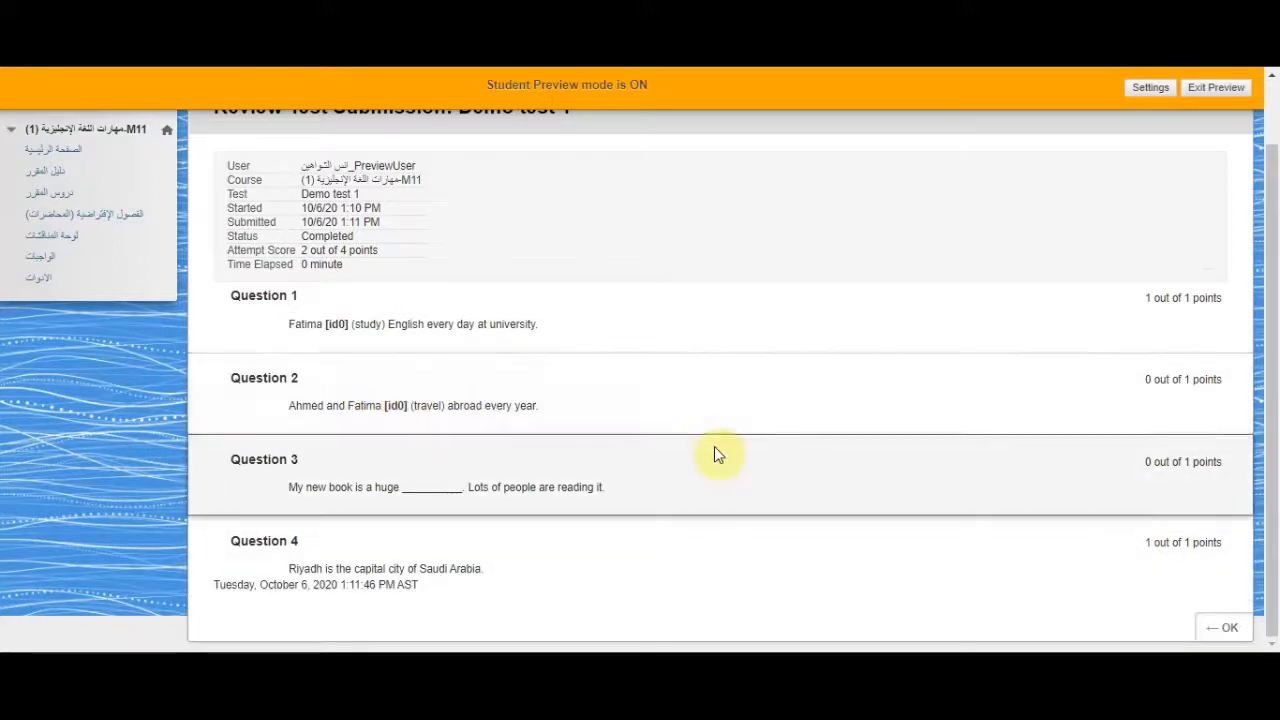
pyautogui.scroll(1, 714, 446)
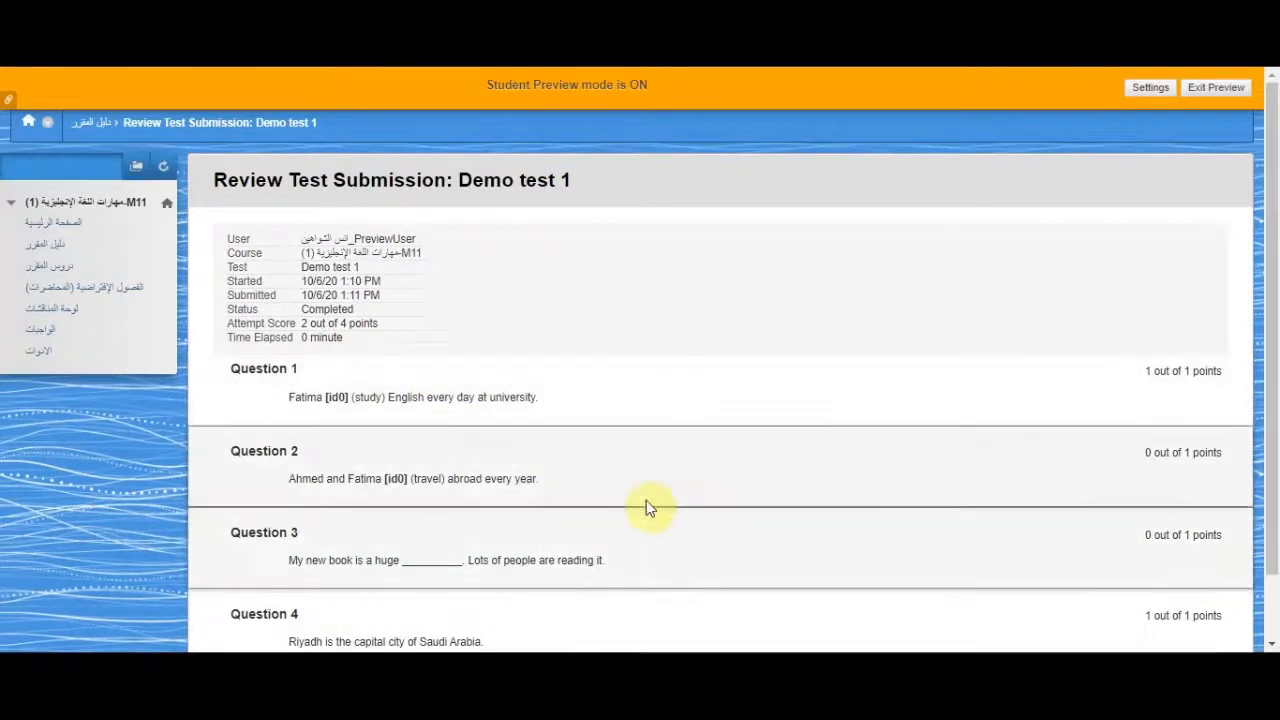
pyautogui.scroll(-1, 600, 490)
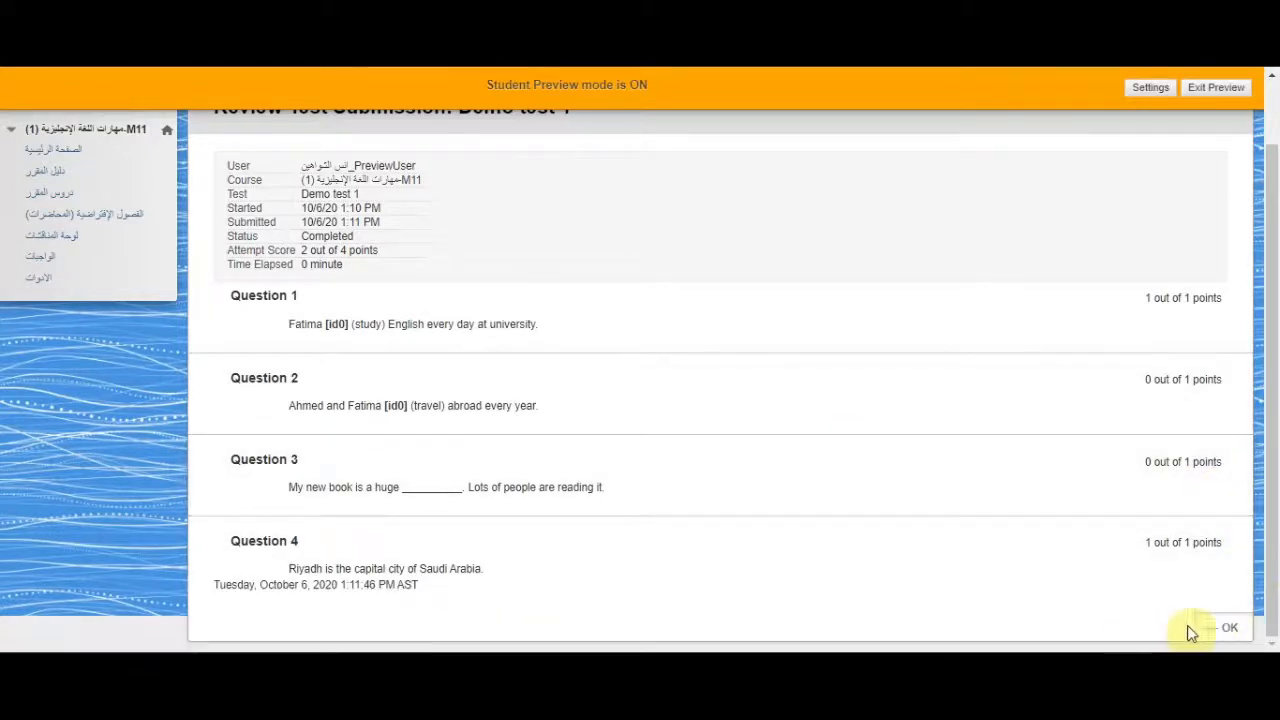
pyautogui.click(1230, 634)
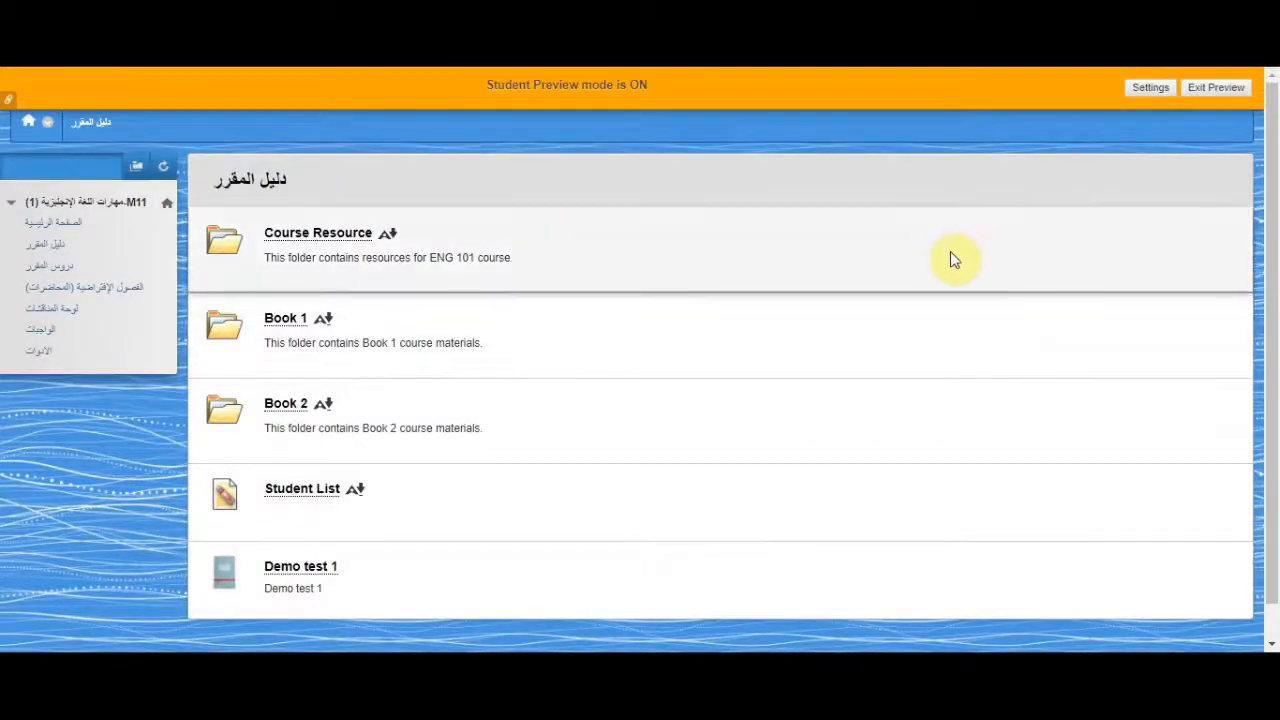
pyautogui.moveTo(797, 668)
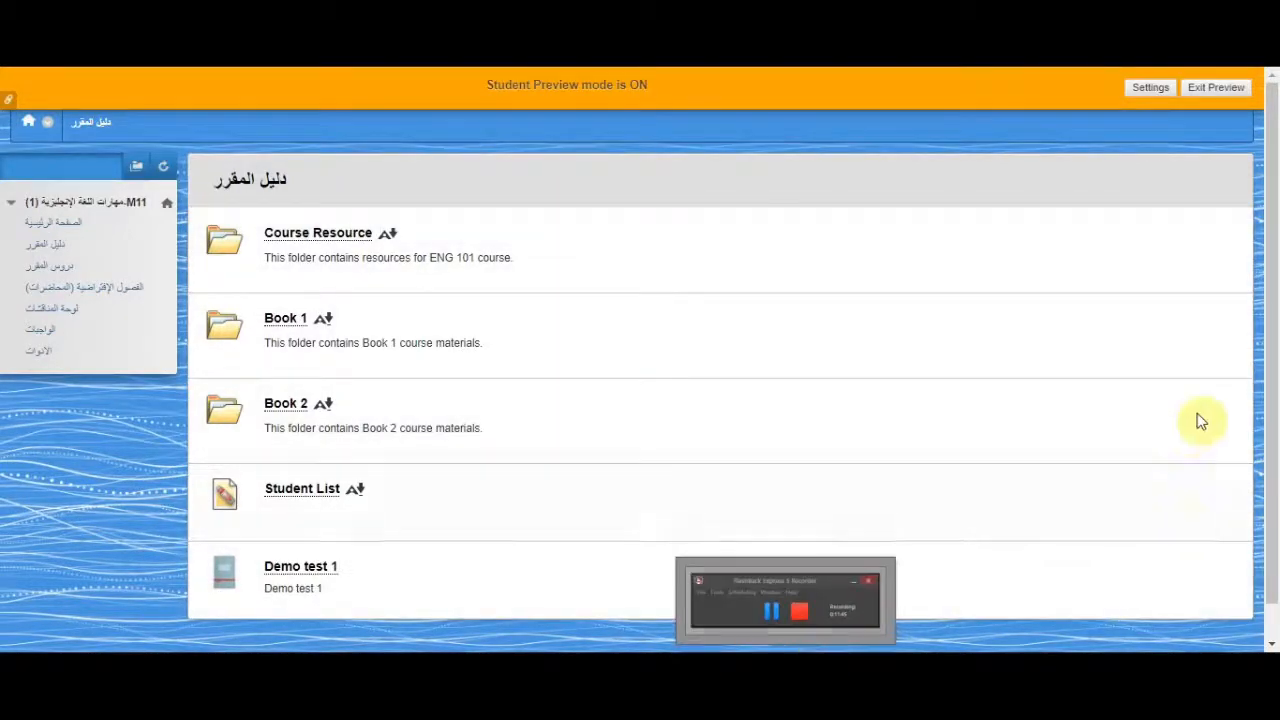